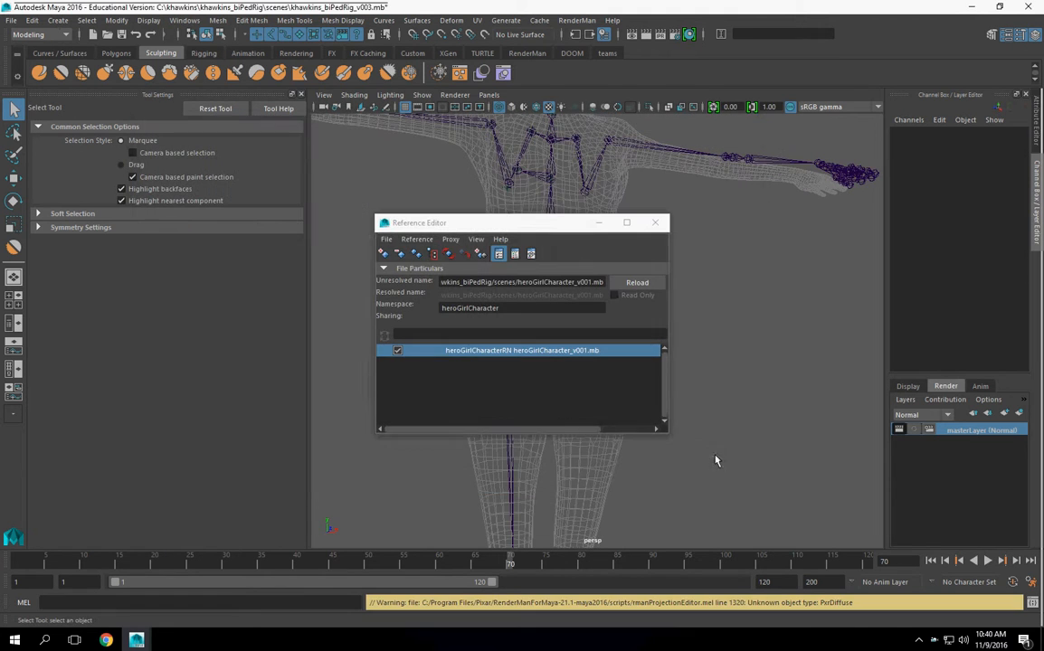
Close the Reference Editor and delete the left arm joint chain starting at lt_calvicle_jnt
left_click(651, 225)
scroll(708, 328, "down", 5)
left_click_drag(708, 328, 630, 361, "alt")
scroll(659, 403, "up", 2)
scroll(615, 358, "up", 3)
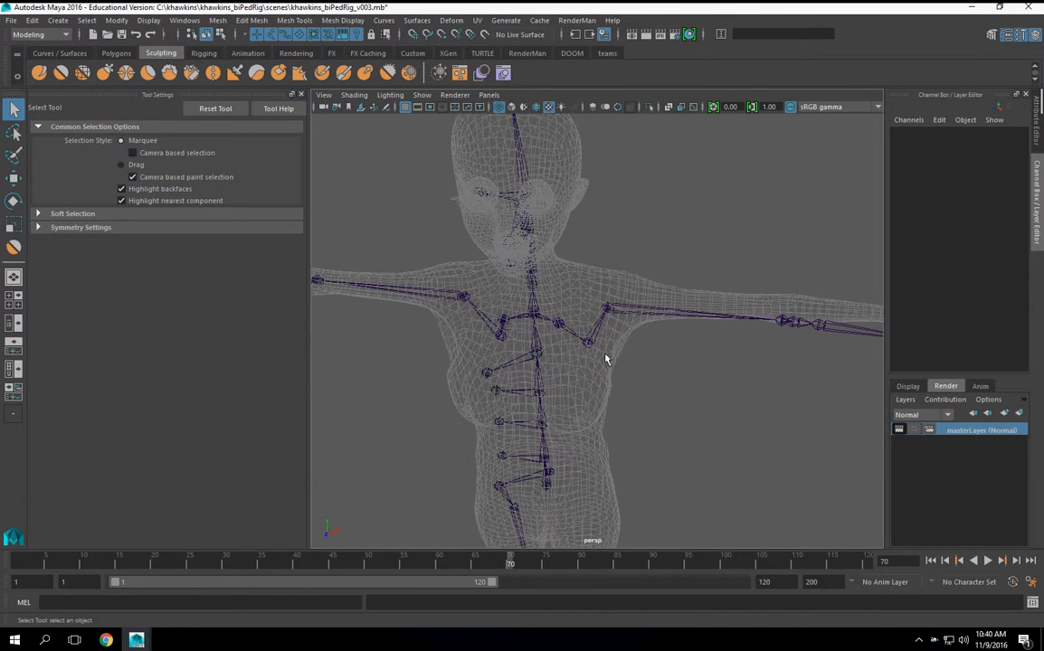
left_click(577, 336)
key("Up")
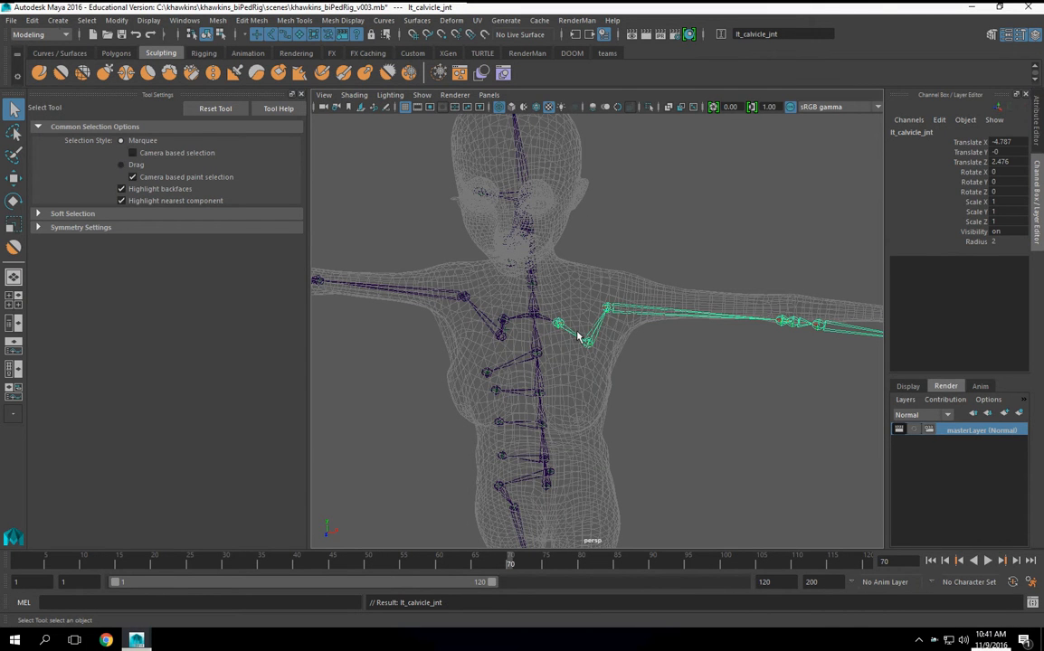
key("Delete")
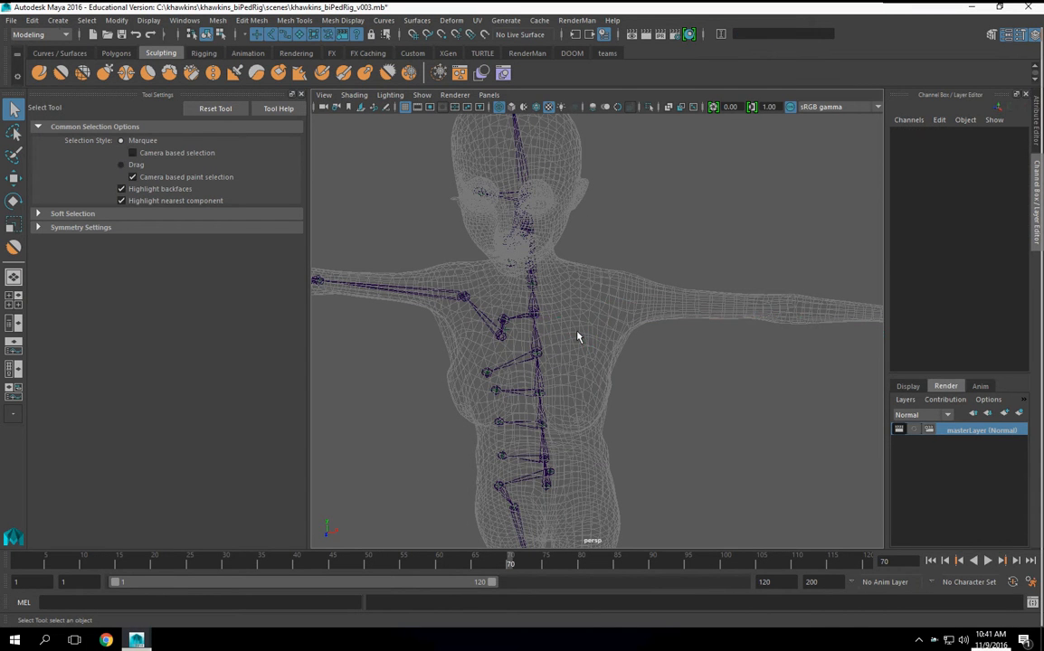
Mirror the right arm joint chain from rt_calvicle_jnt to rebuild the left arm joints
left_click_drag(480, 332, 495, 333, "alt")
left_click(484, 302)
key("Down")
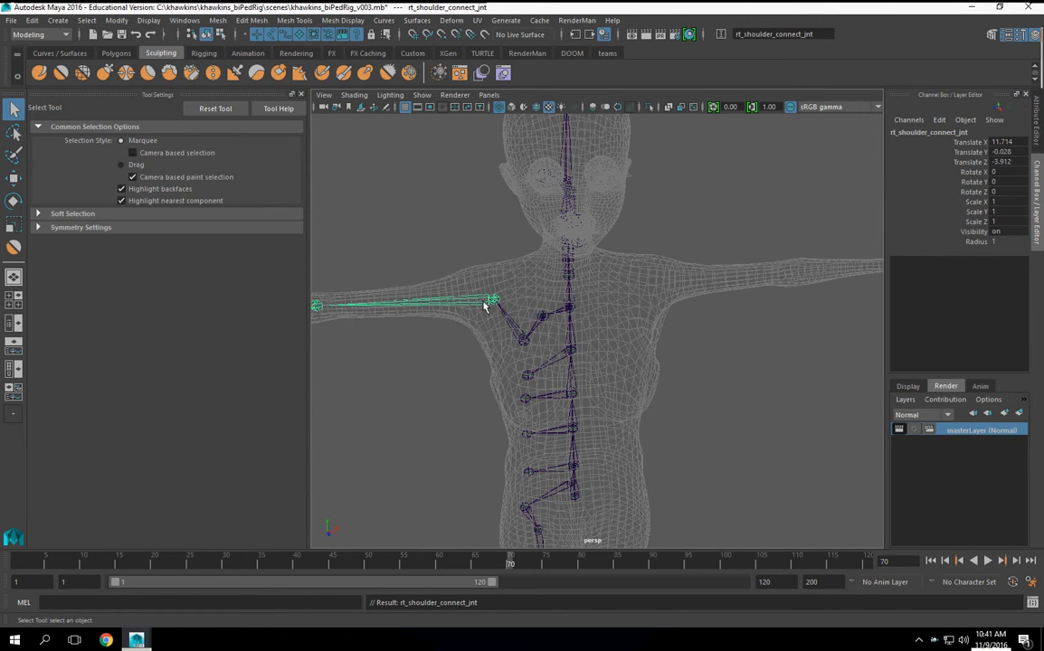
scroll(484, 336, "down", 3)
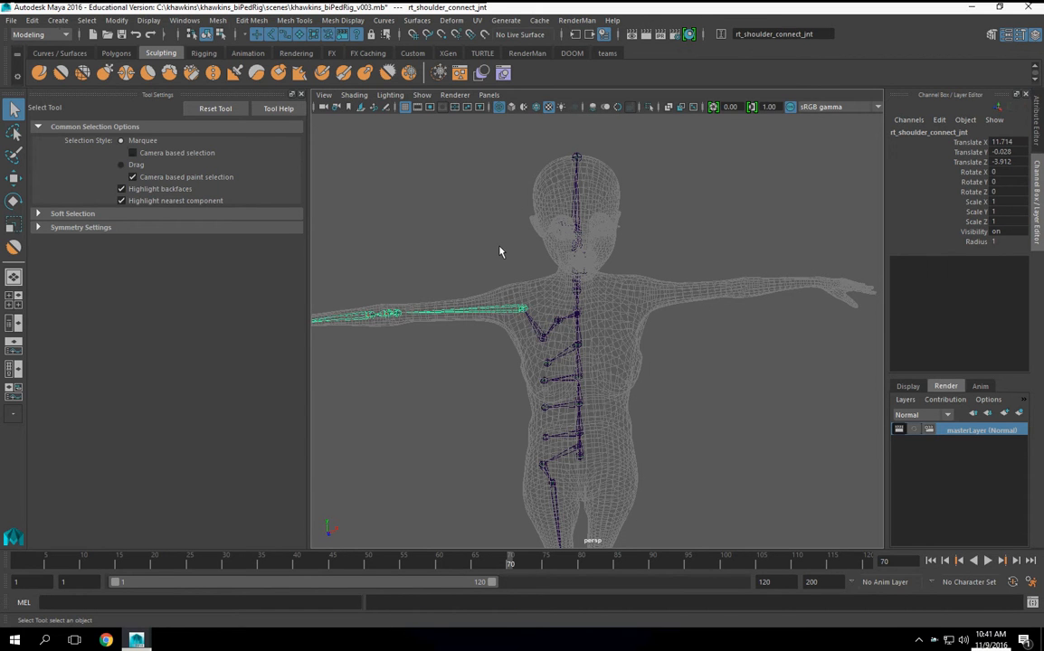
key("Down")
key("Up")
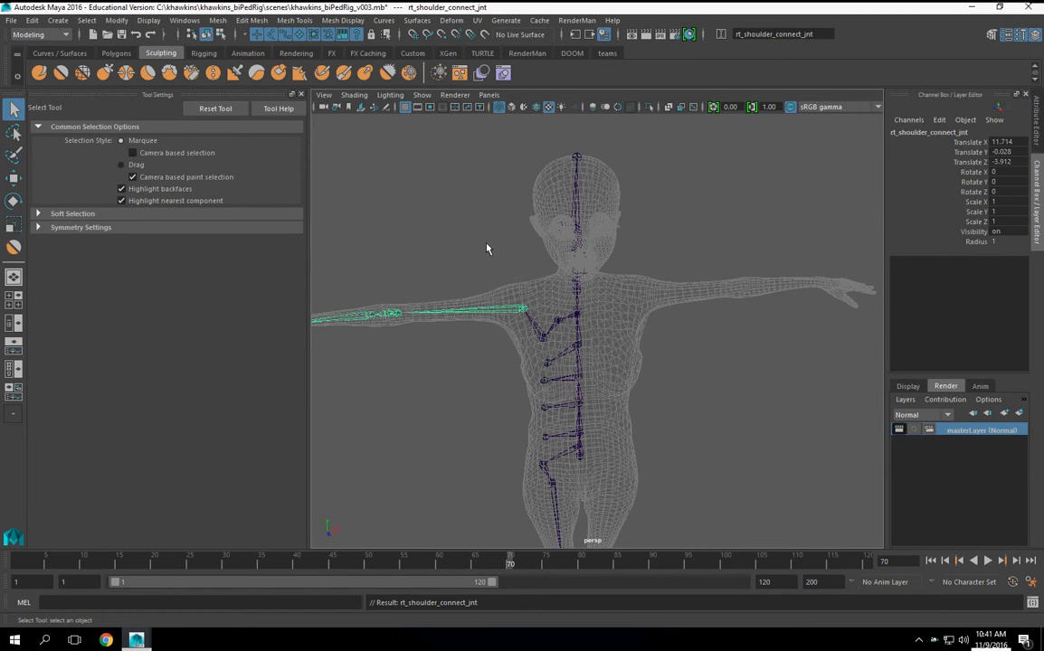
scroll(549, 359, "up", 3)
key("Up")
key("Up")
key("Up")
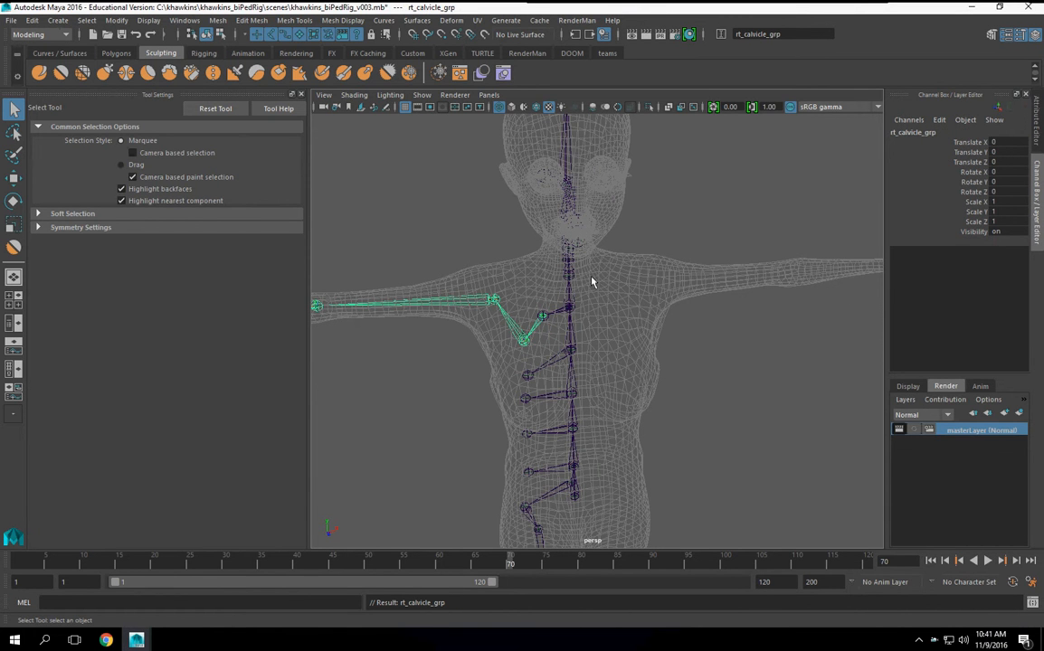
key("Down")
key("space")
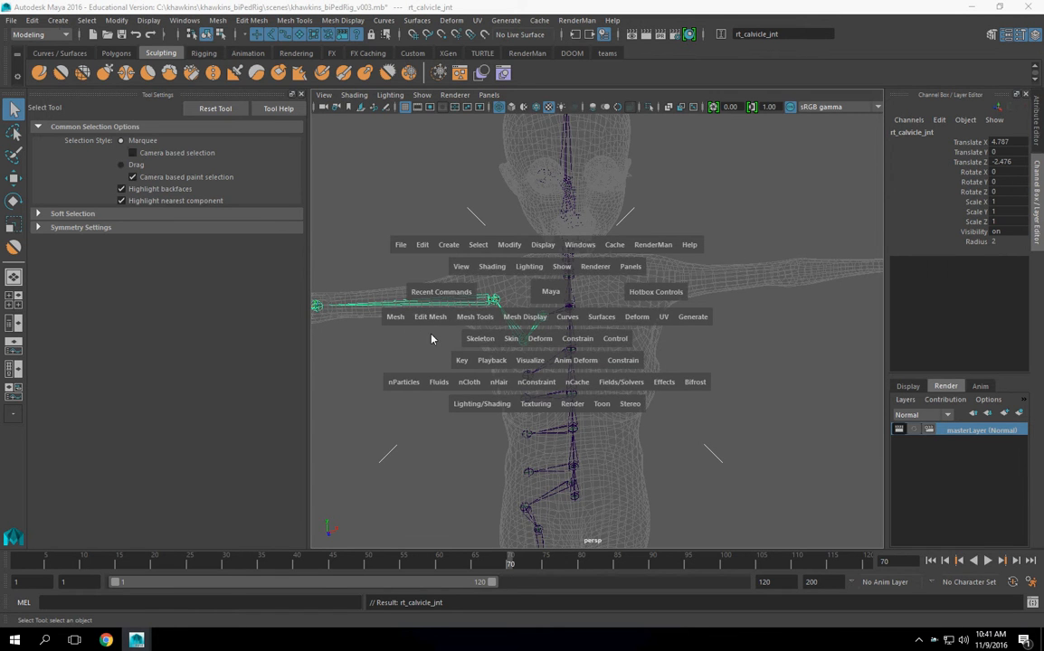
left_click_drag(485, 341, 520, 413)
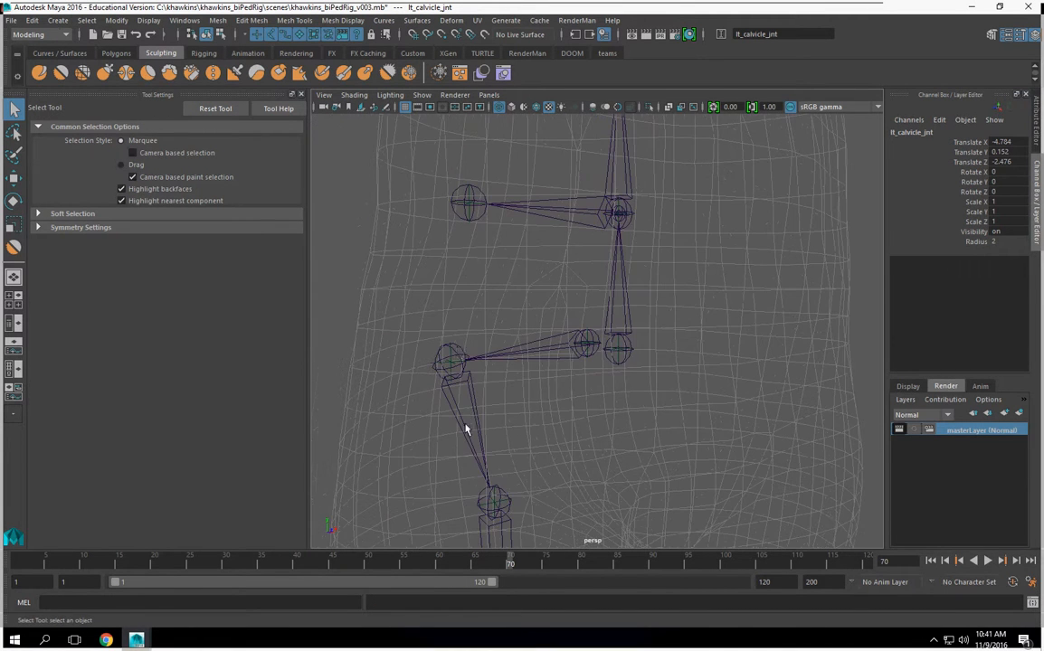
Inspect the hierarchy above the right leg, checking hip_connect_jnt, its parent group and COG_jnt
left_click(458, 353)
left_click_drag(463, 356, 570, 373, "alt")
left_click(613, 361)
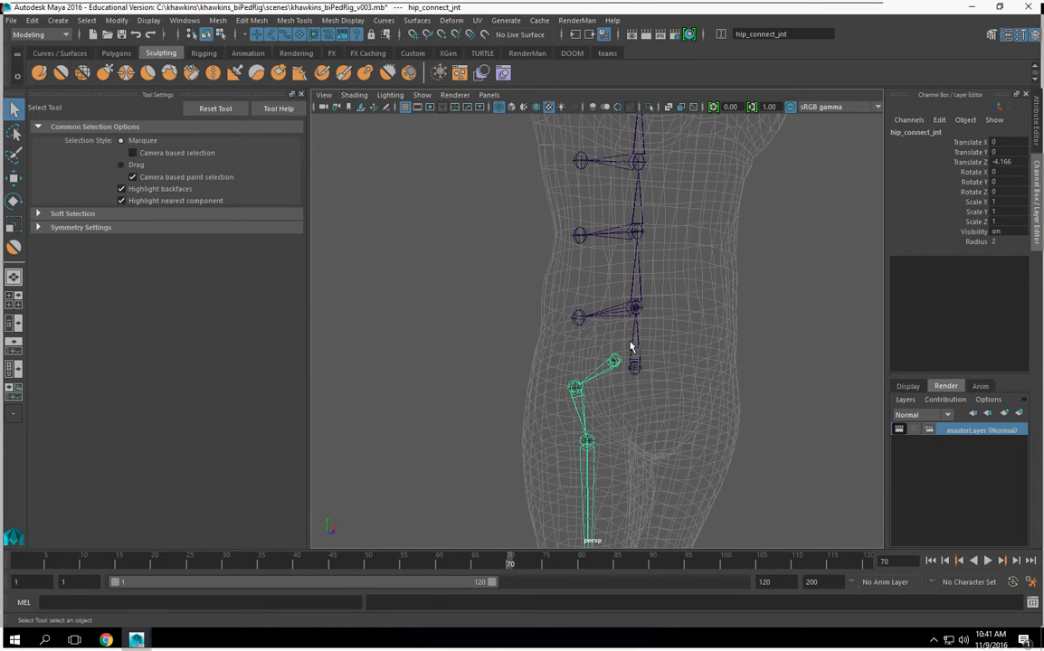
key("Up")
key("Up")
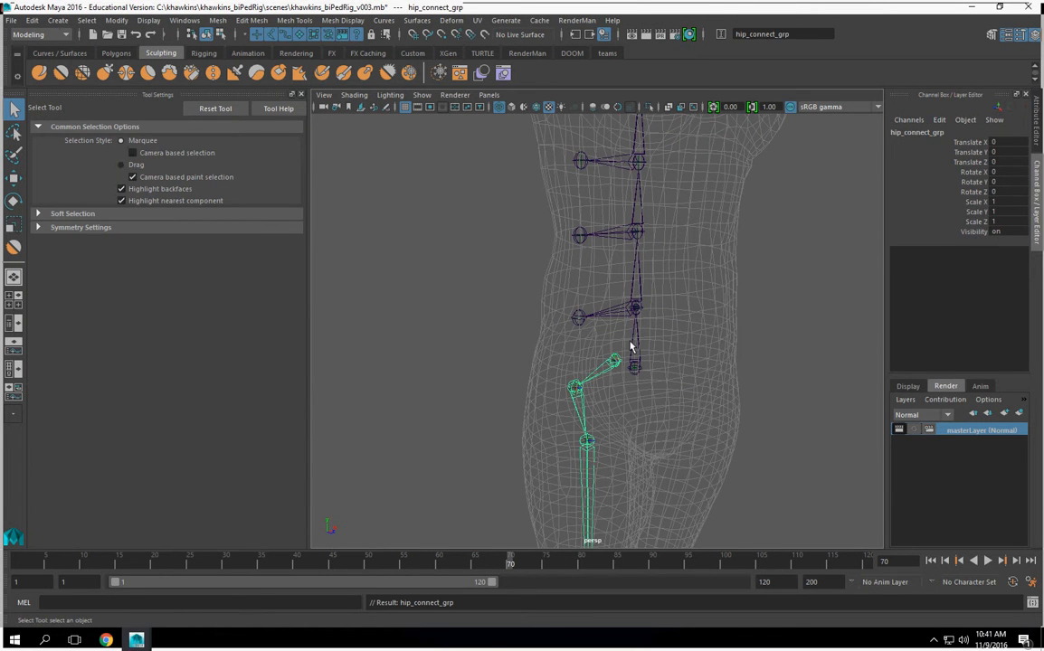
left_click(635, 371)
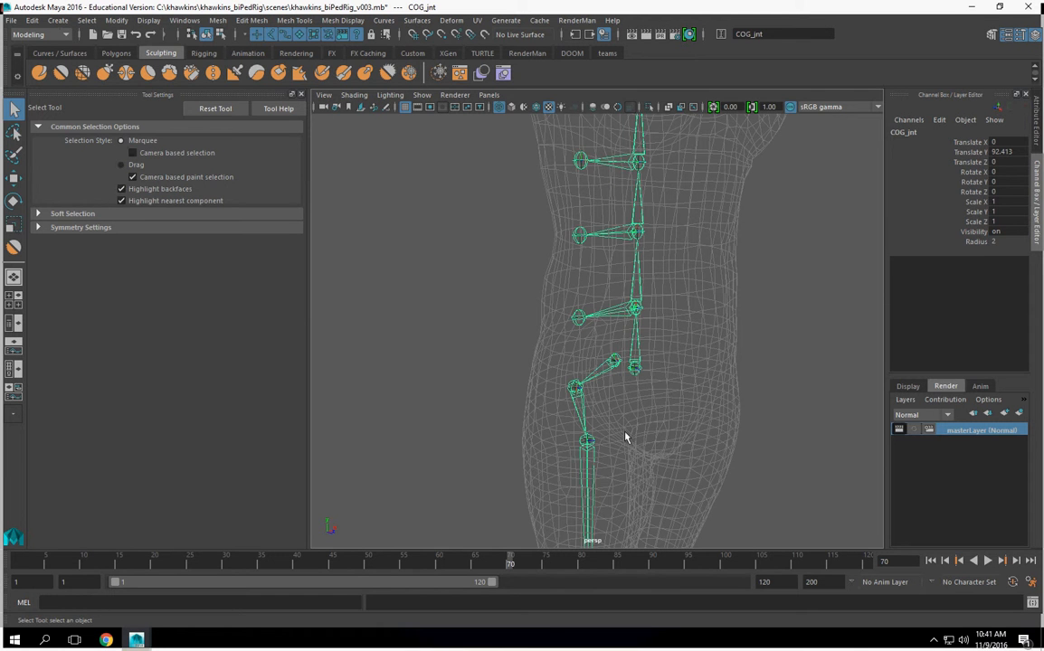
Examine the right leg's hierarchy from rt_hip_jnt up through rt_leg_grp to hip_connect_jnt
scroll(614, 448, "down", 2)
middle_click_drag(614, 449, 557, 370, "alt")
scroll(557, 370, "up", 4)
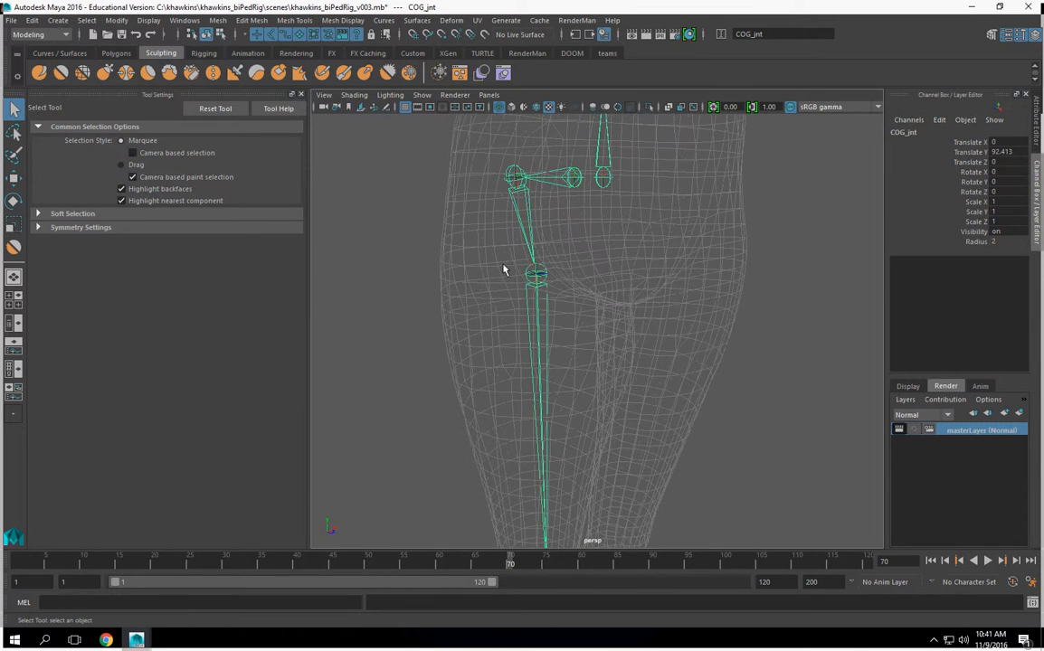
left_click(517, 170)
key("Up")
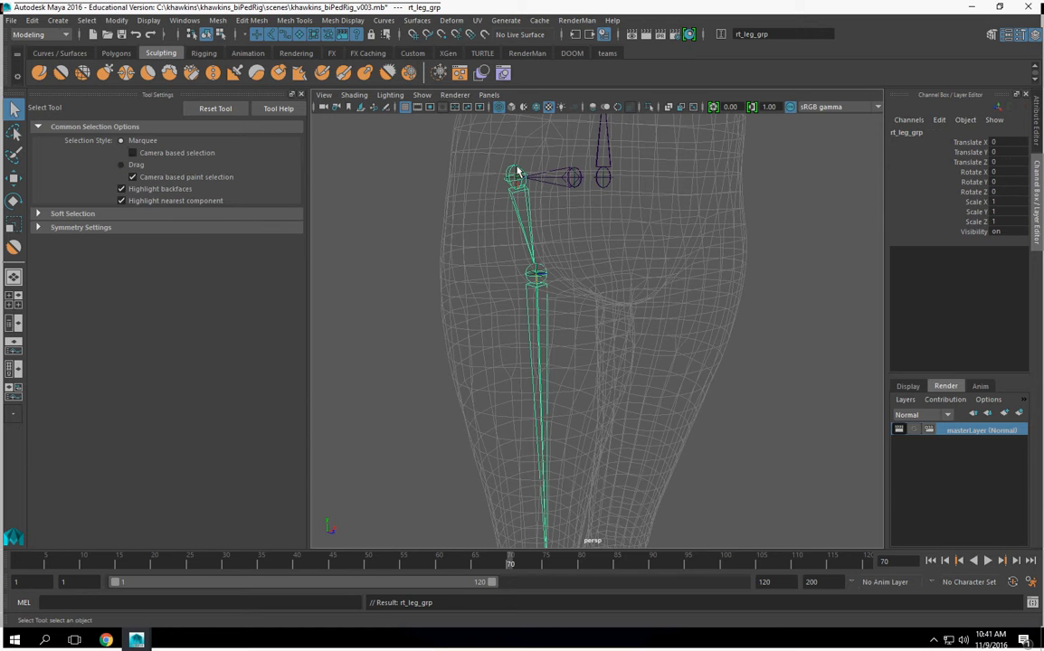
key("Up")
left_click(516, 170)
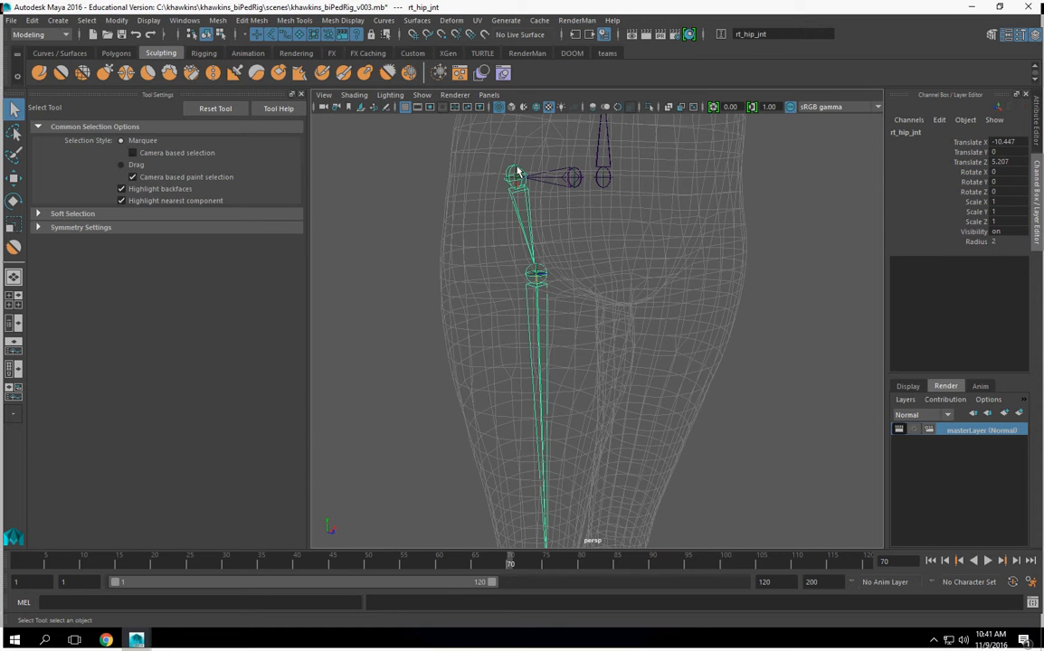
key("Up")
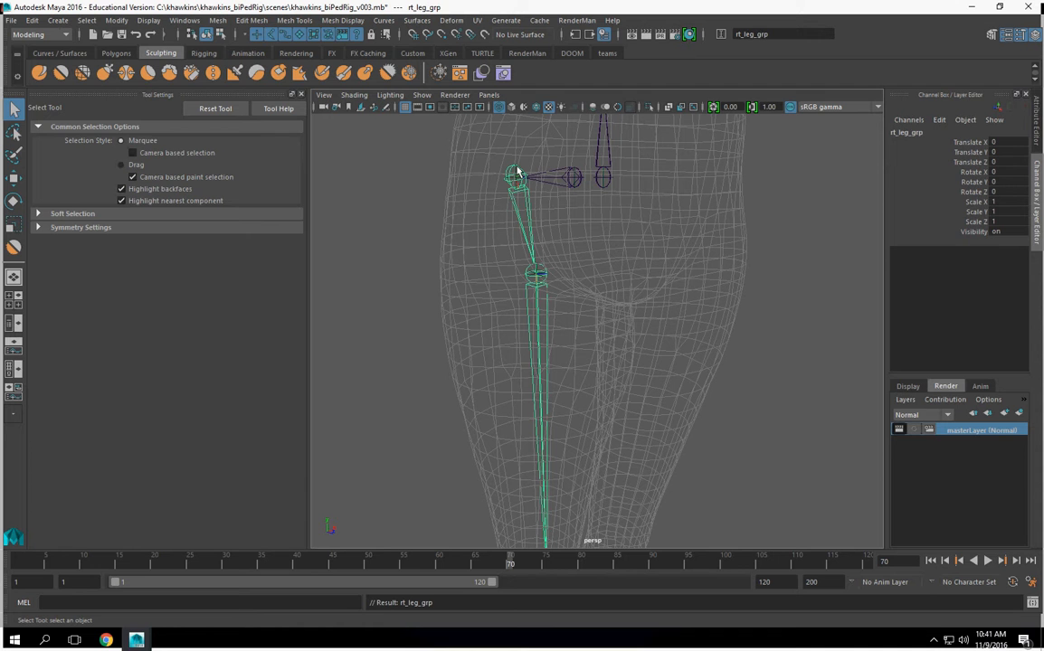
key("Up")
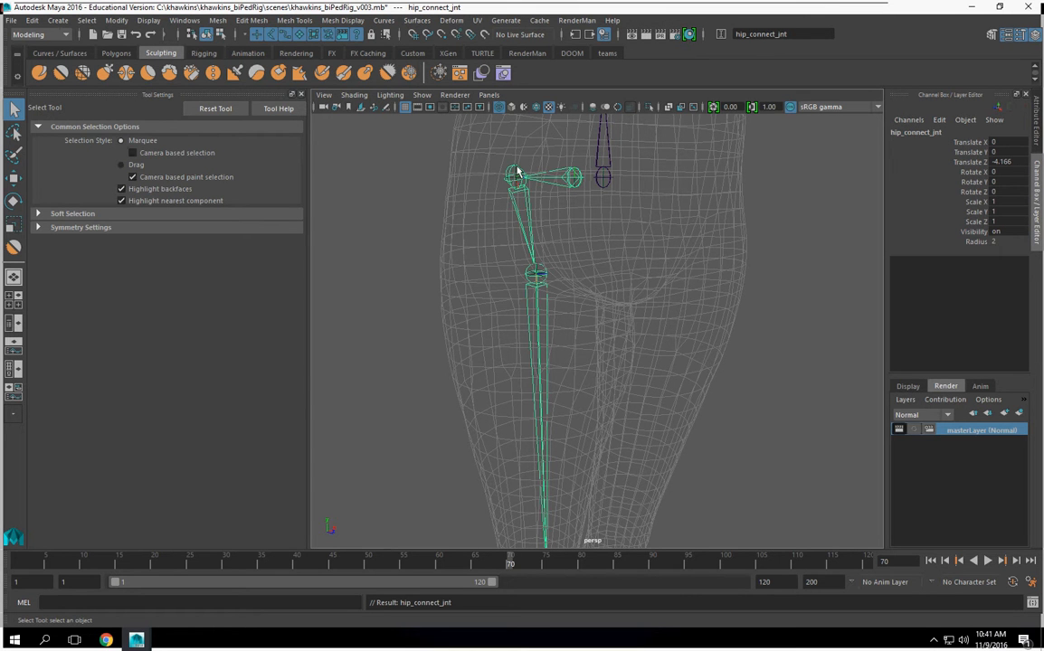
left_click_drag(487, 162, 451, 217, "alt")
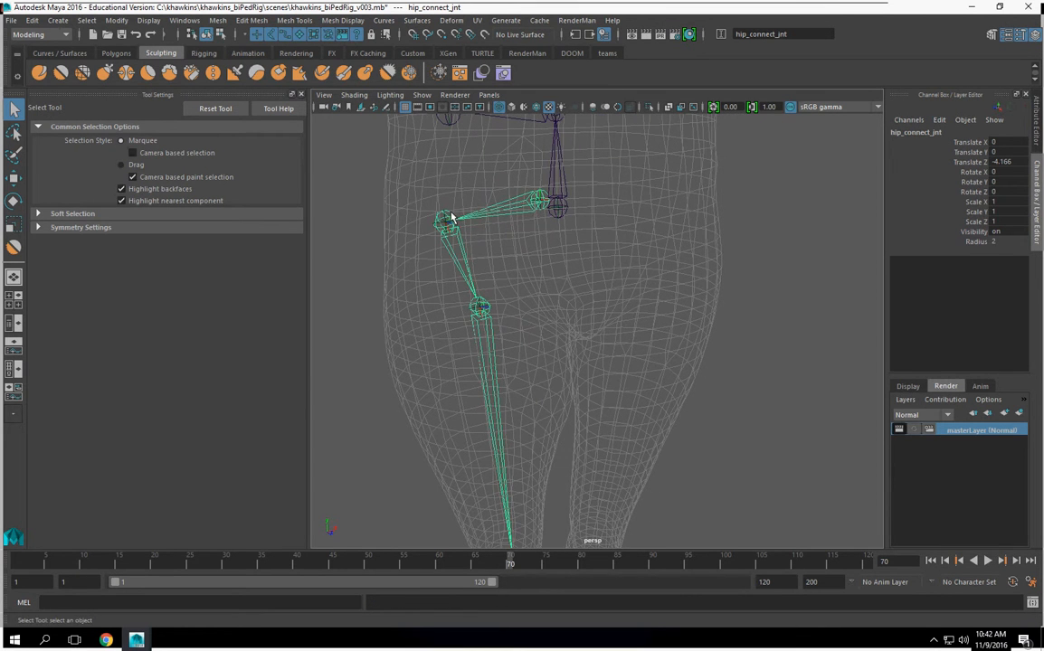
left_click(451, 217)
key("Up")
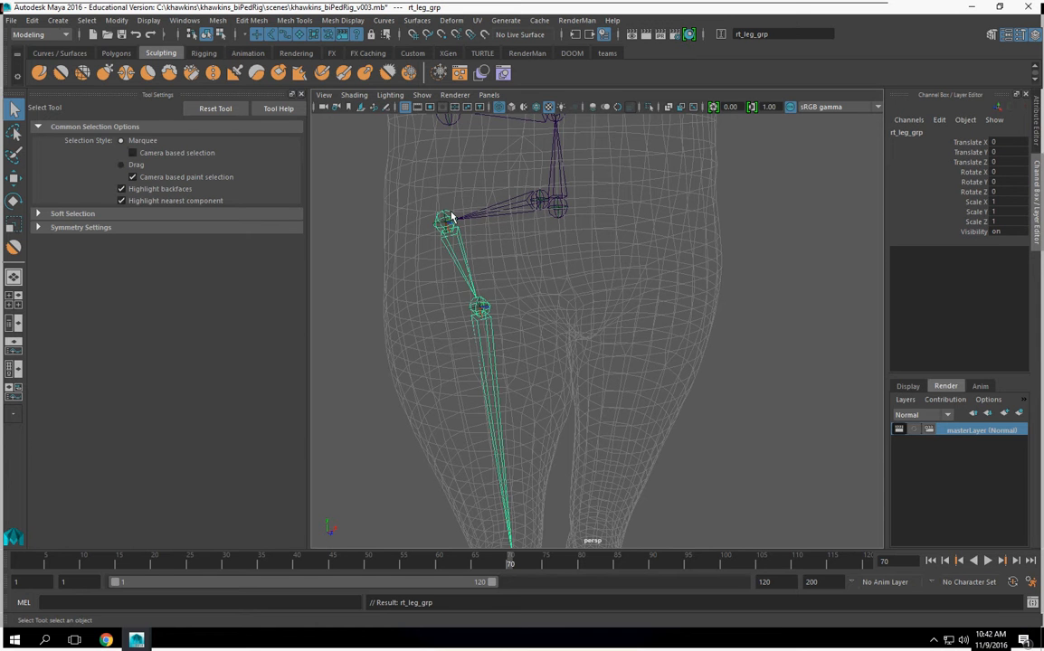
scroll(613, 297, "down", 8)
left_click_drag(612, 296, 592, 340, "alt")
scroll(585, 337, "up", 8)
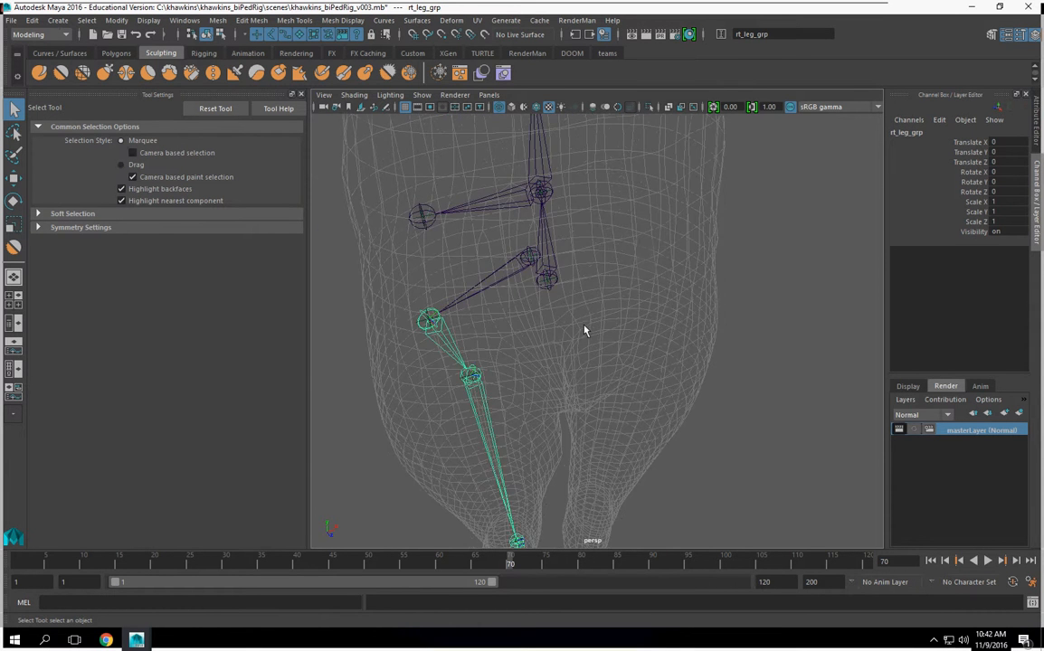
Mirror the joint chain from hip_connect_jnt across YZ with Behavior, replacing rt_ with lt_ in the joint names
left_click(542, 246)
left_click_drag(559, 298, 599, 341, "alt")
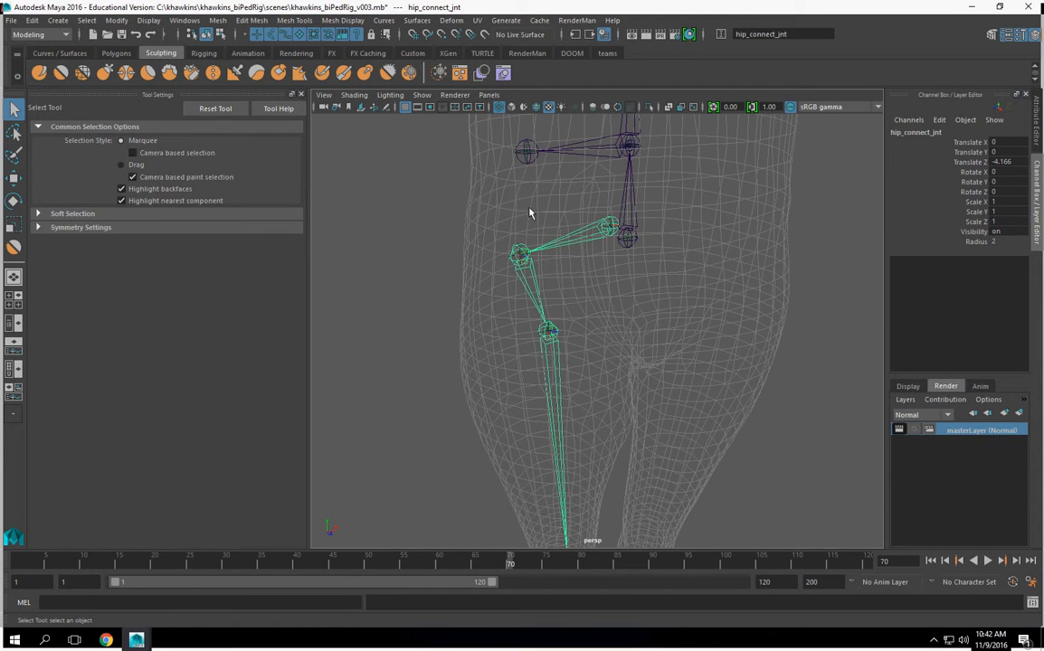
key("space")
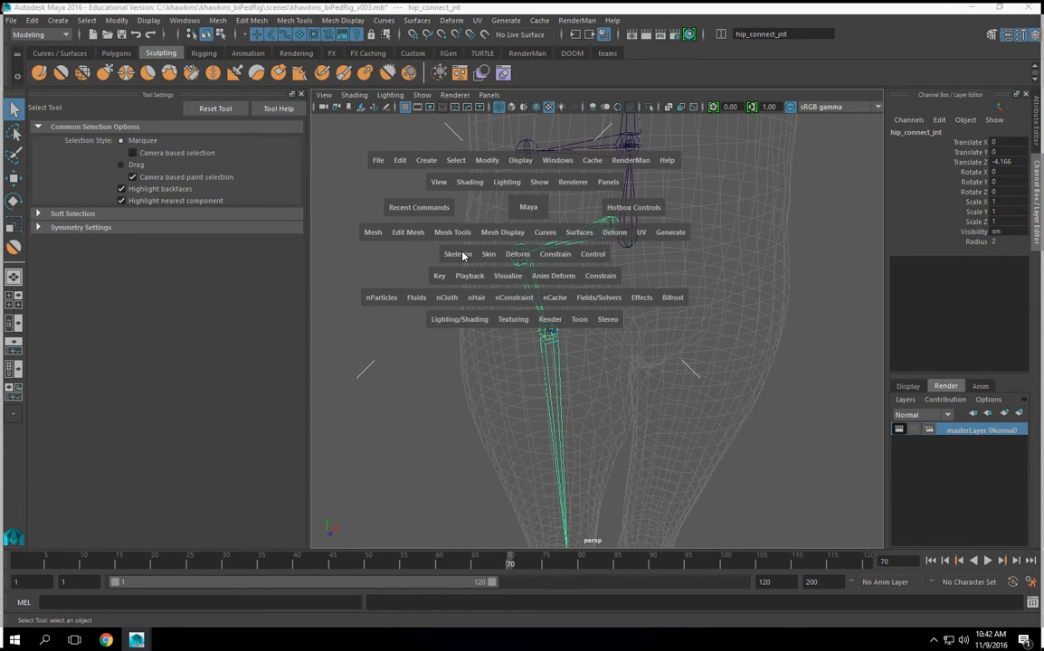
left_click(456, 254)
left_click(581, 313)
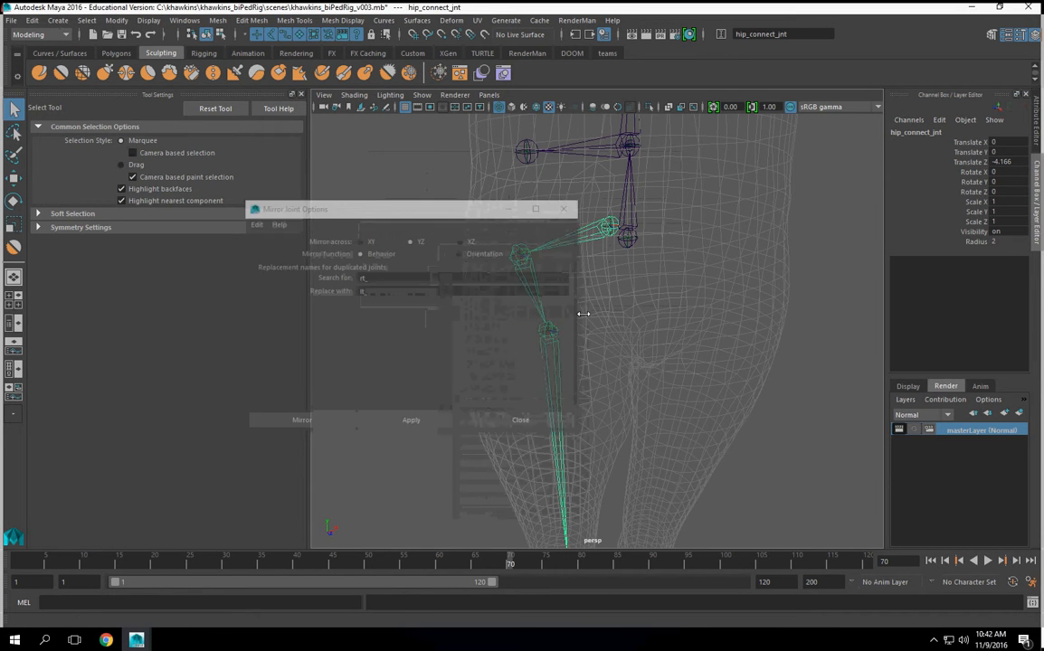
left_click_drag(371, 201, 282, 72)
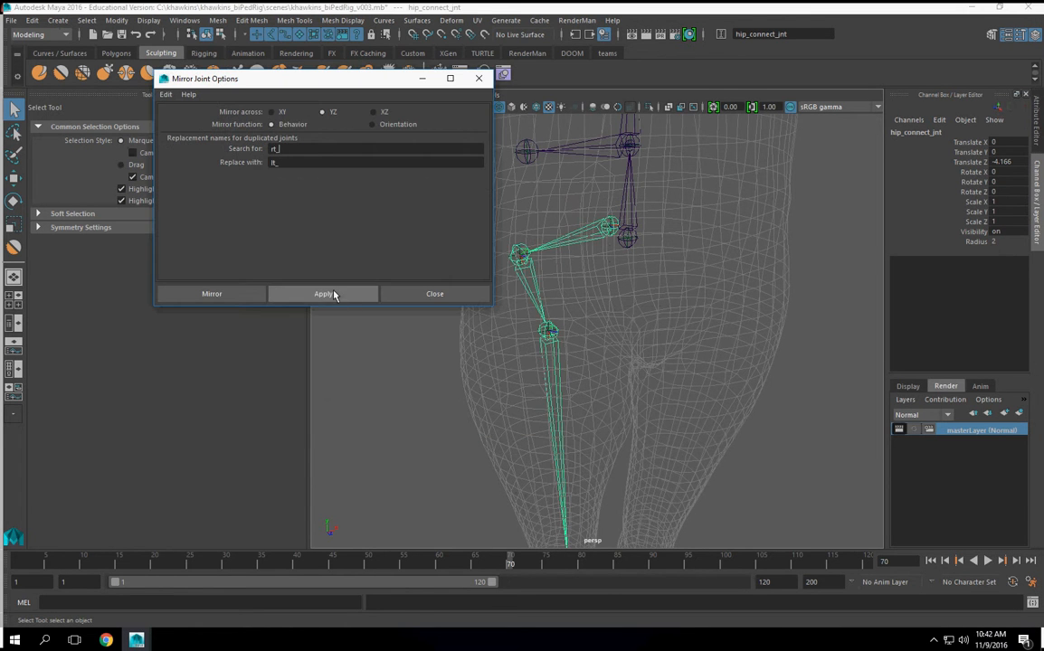
left_click(326, 294)
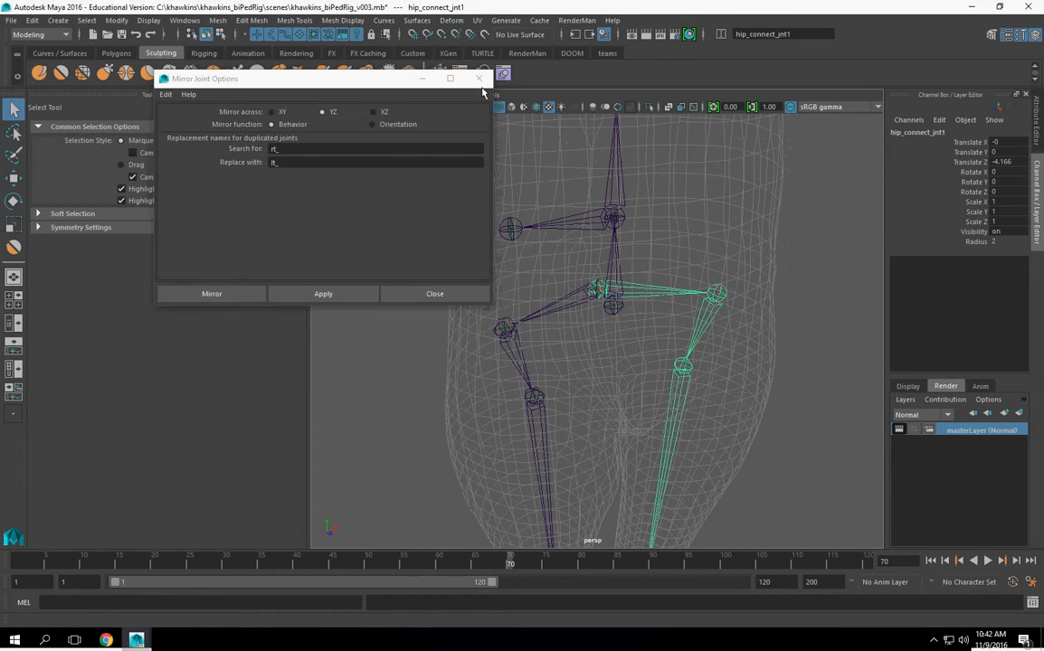
left_click(479, 78)
Open the Hypergraph Hierarchy and frame the mirrored hip_connect_jnt1 in it
scroll(521, 247, "up", 3)
middle_click_drag(717, 349, 663, 367, "alt")
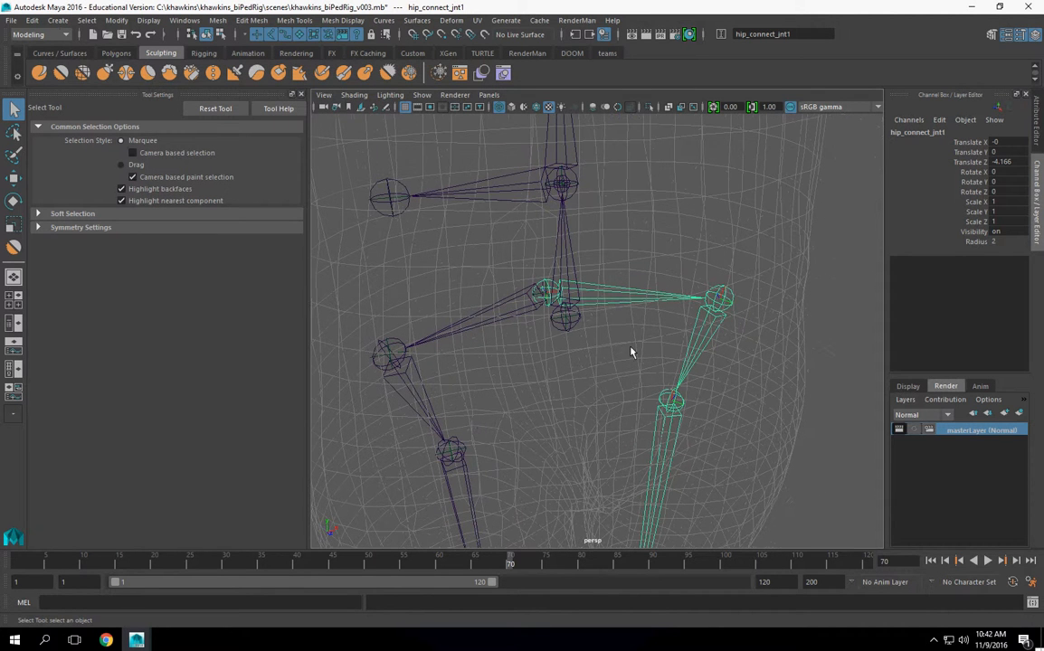
left_click(714, 297)
left_click(610, 293)
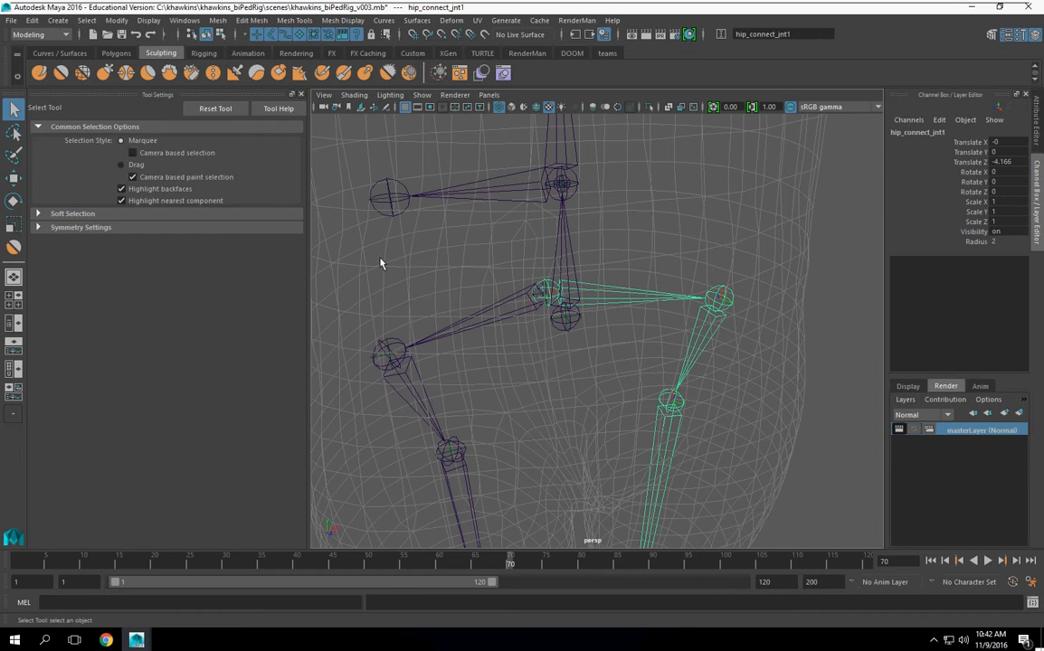
key("space")
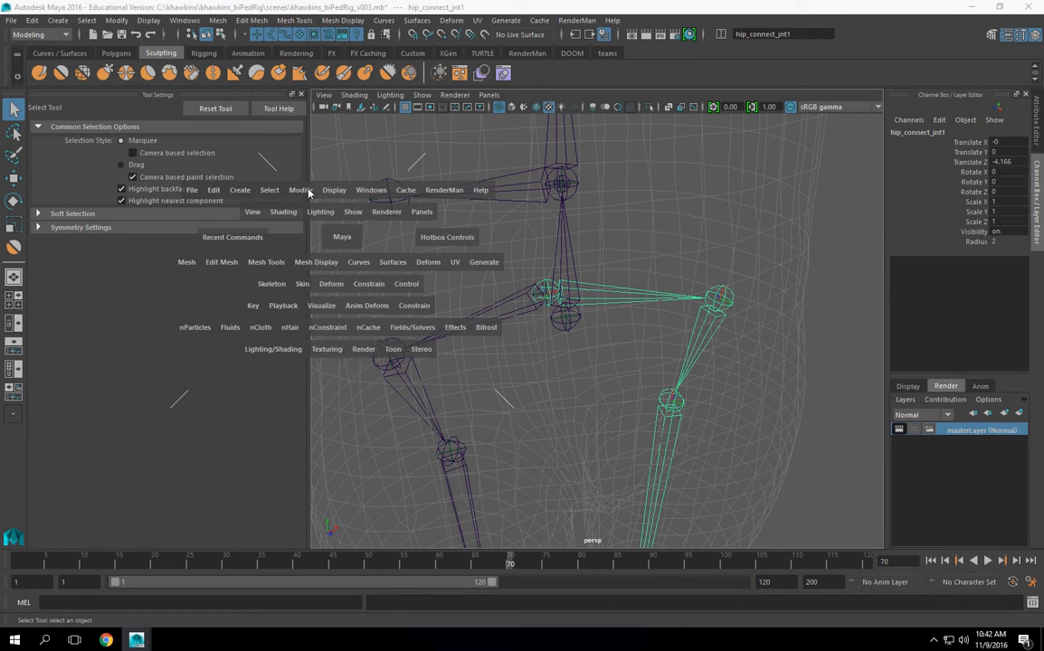
left_click(370, 190)
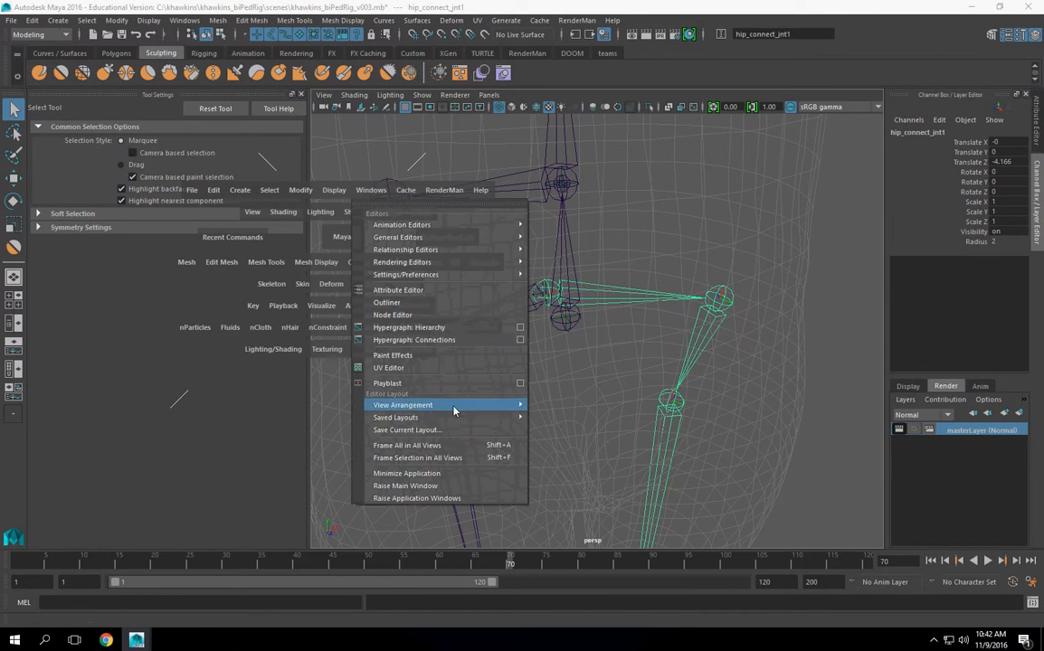
left_click(443, 327)
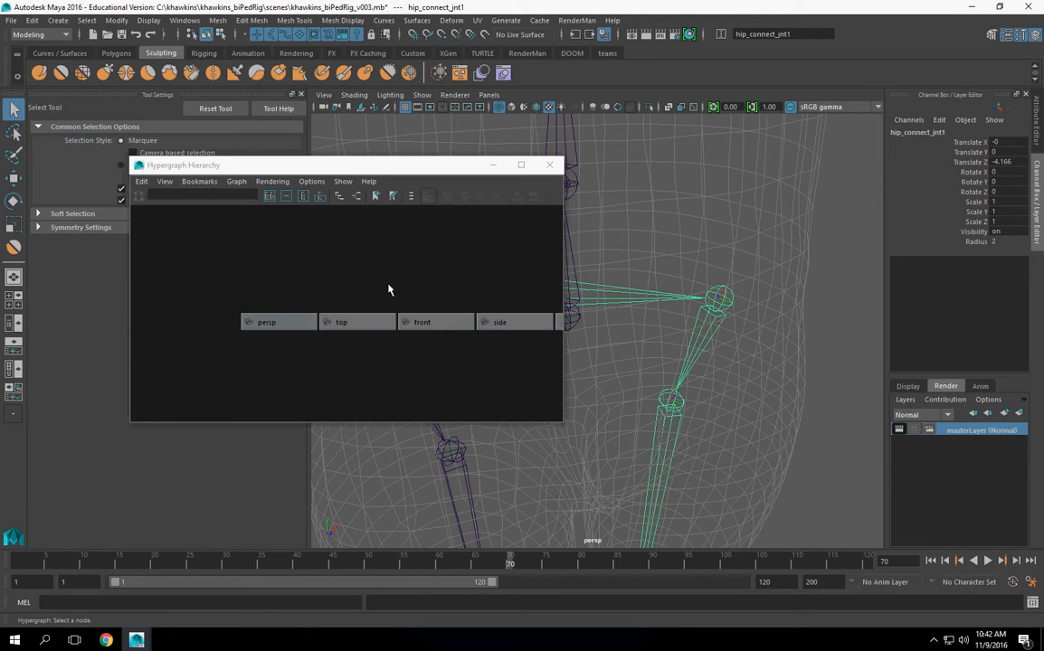
key("f")
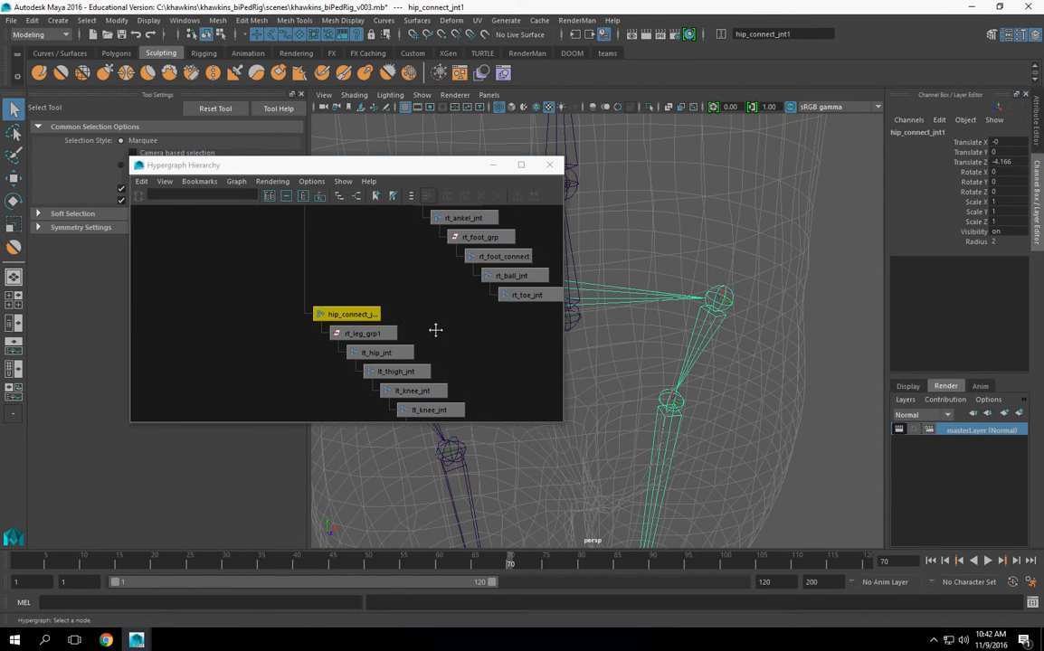
Unparent rt_leg_grp1 from hip_connect_jnt1 and delete the duplicate hip_connect_jnt1
left_click(360, 291)
middle_click_drag(360, 292, 412, 303)
left_click(336, 269)
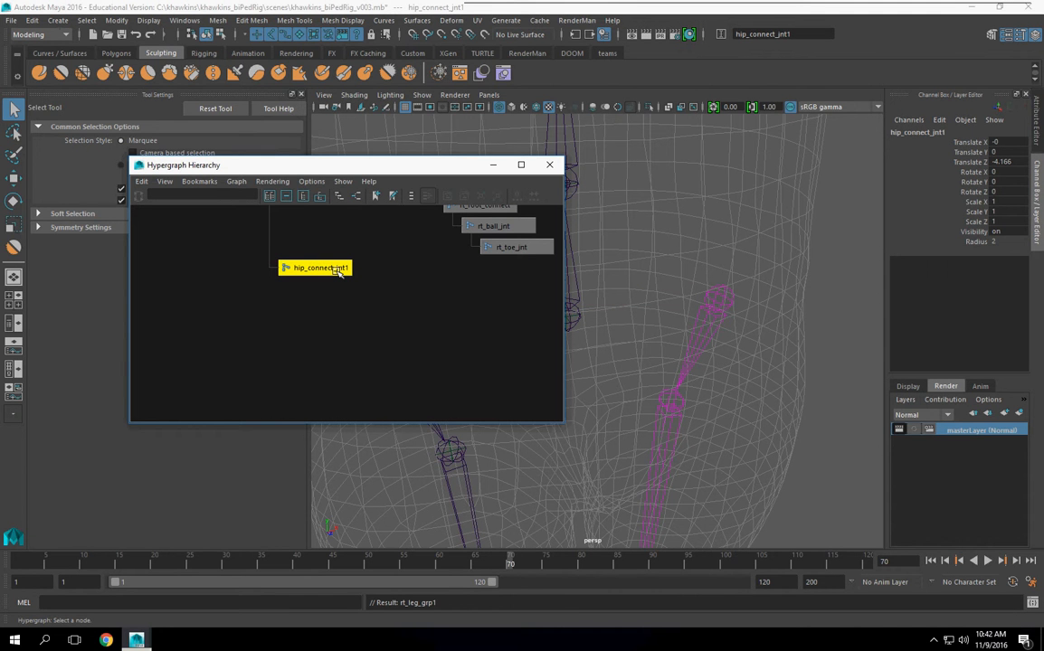
key("Delete")
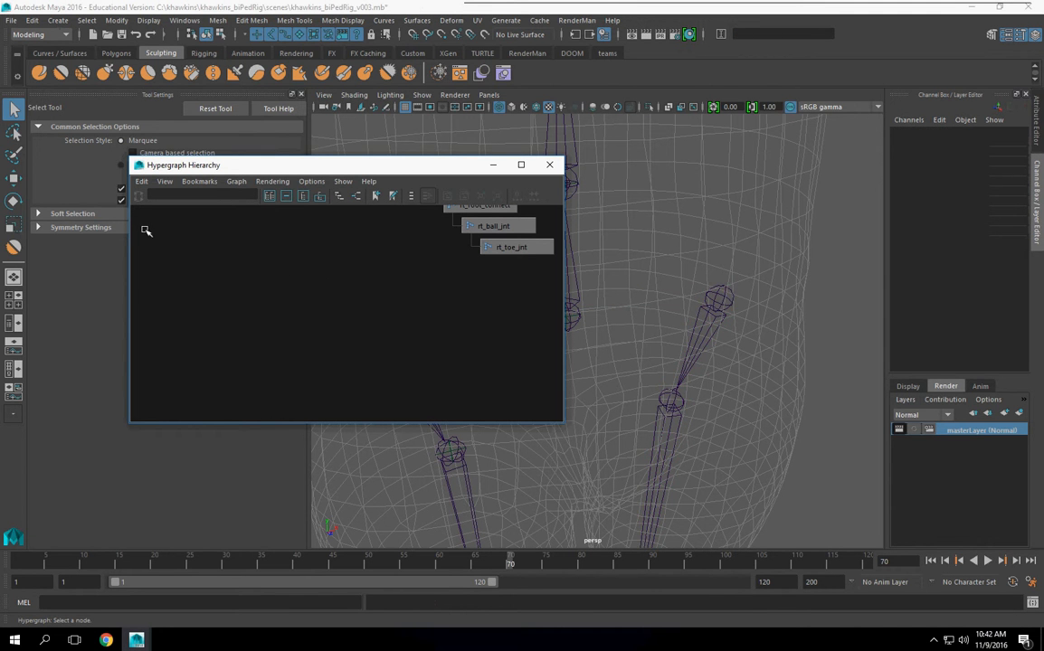
Frame the mirrored left leg's parent group rt_leg_grp1 and its full joint hierarchy in the Hypergraph
left_click(699, 393)
left_click_drag(698, 392, 748, 351, "alt")
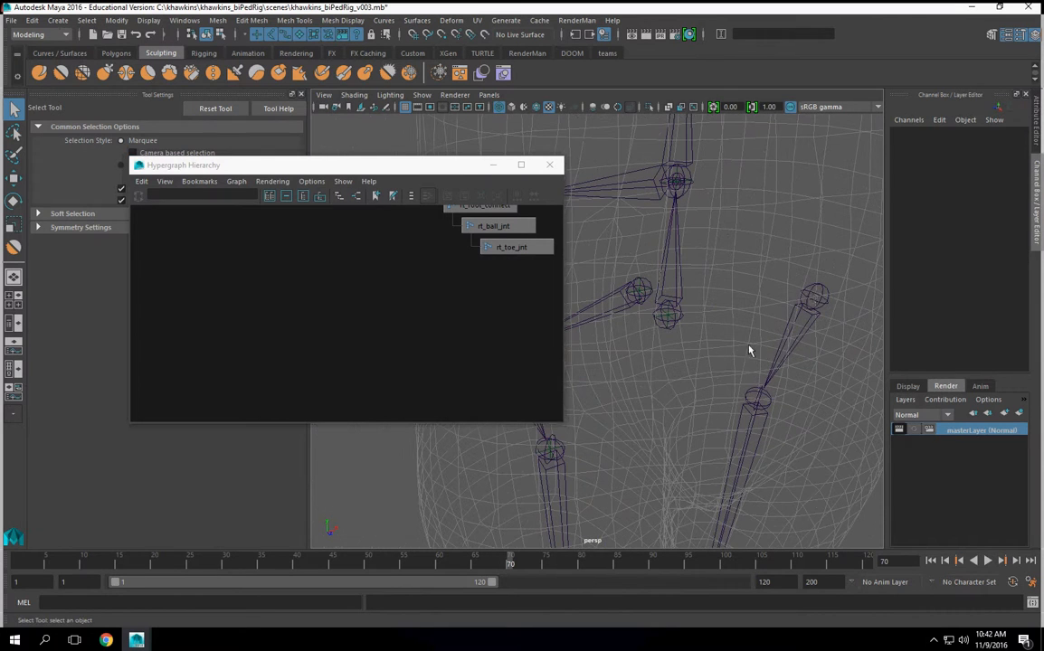
left_click(812, 293)
key("Up")
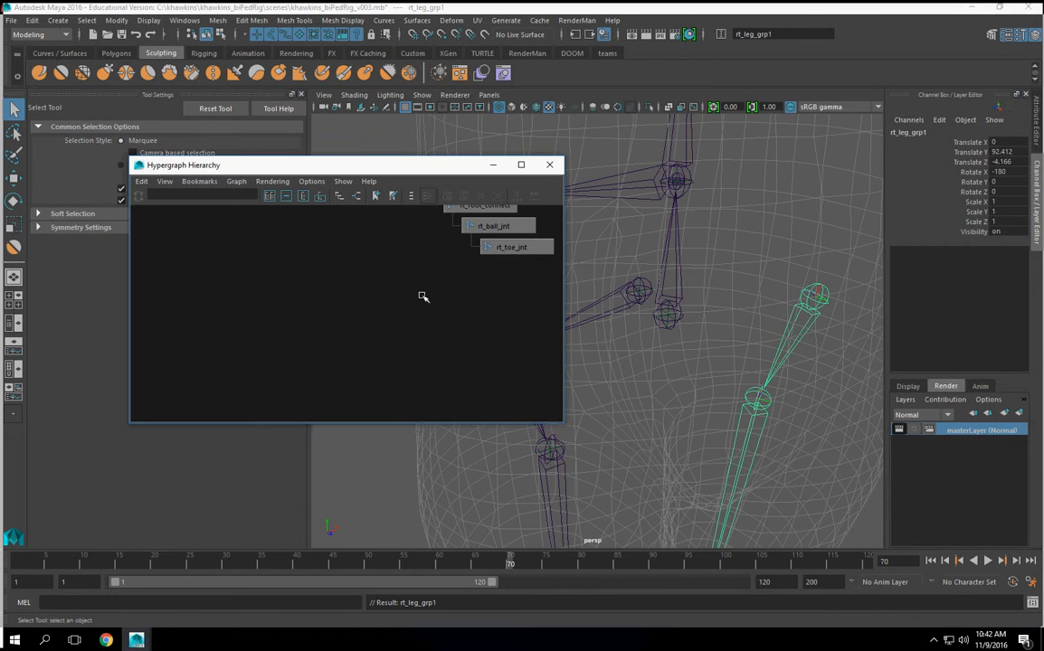
scroll(451, 309, "down", 3)
scroll(451, 305, "down", 5)
key("f")
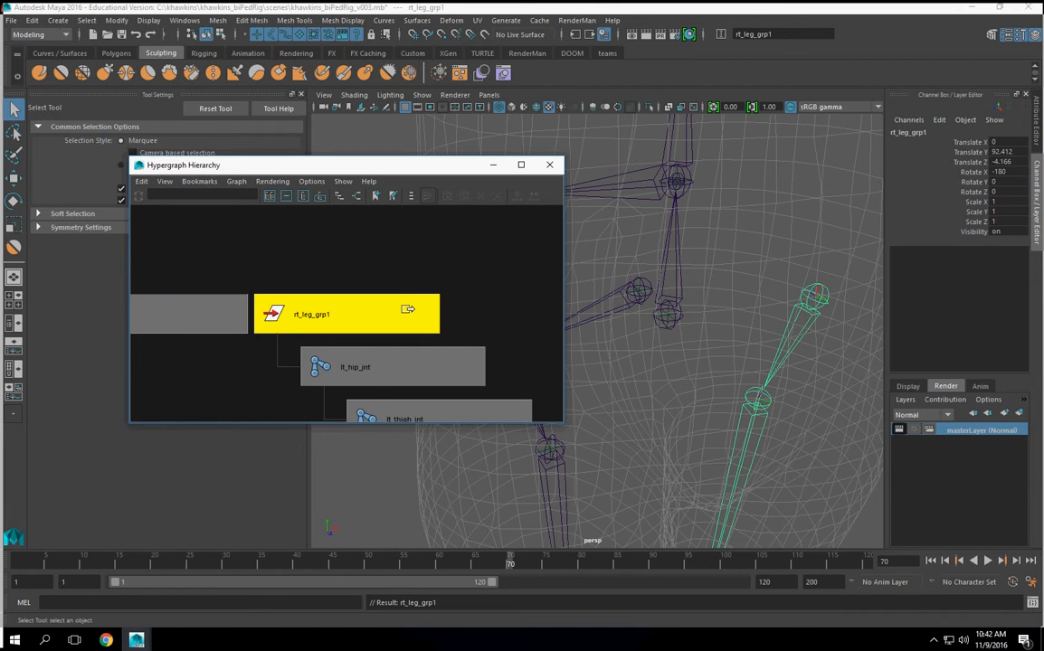
scroll(372, 286, "down", 4)
scroll(380, 303, "down", 3)
middle_click_drag(373, 330, 401, 387, "alt")
left_click_drag(699, 377, 648, 367, "alt")
middle_click_drag(279, 281, 298, 314, "alt")
Rename the mirrored leg's group rt_leg_grp1 as lt_leg_grp
left_click(899, 133)
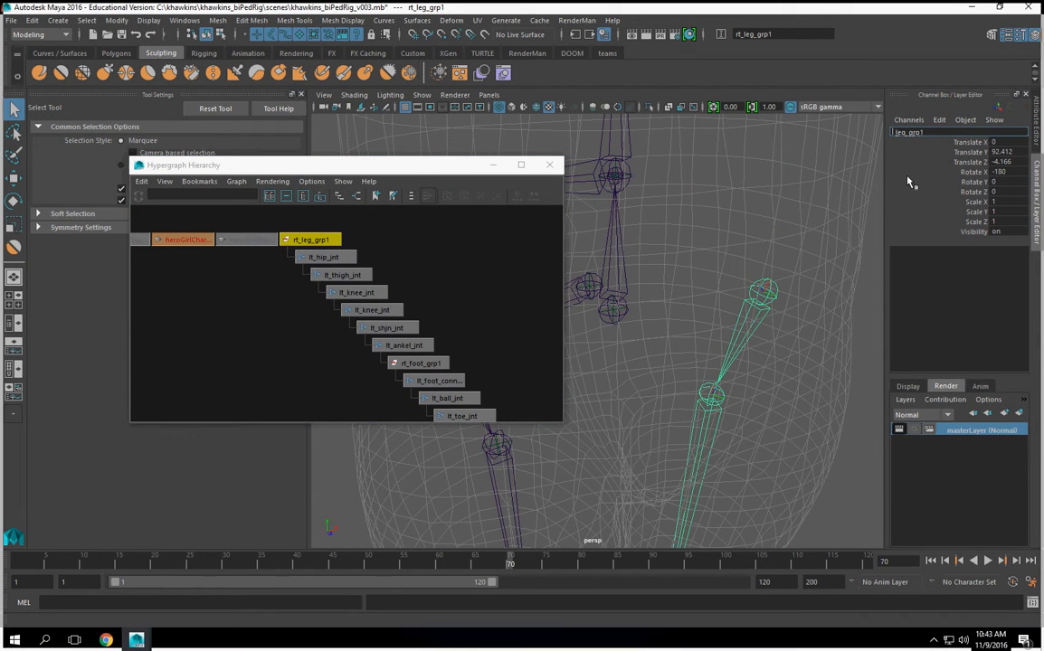
key("Right")
key("Right")
key("Right")
key("Right")
key("Right")
key("Right")
key("BackSpace")
key("Return")
Parent lt_leg_grp to hip_connect_jnt and check the connected hierarchy from COG_jnt
mouse_move(796, 313)
left_mouse_down("alt")
mouse_move(780, 304)
mouse_move(768, 325)
mouse_move(785, 313)
left_mouse_up("alt")
left_click(770, 310)
left_click_drag(333, 167, 219, 167)
left_click_drag(668, 332, 627, 305, "alt")
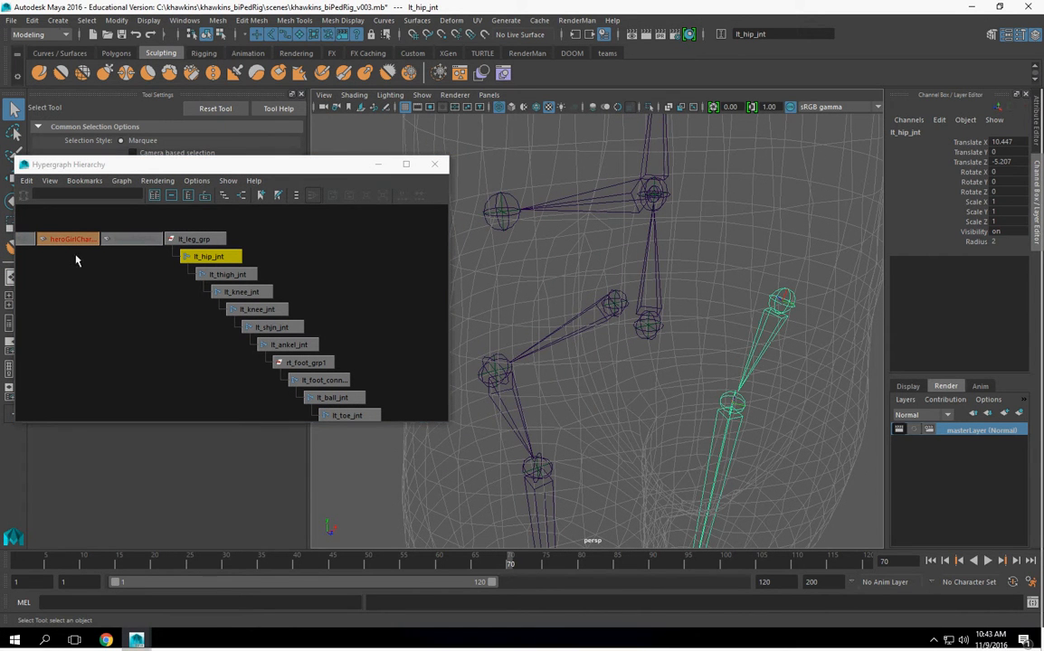
left_click(179, 242)
left_click(617, 294, "shift")
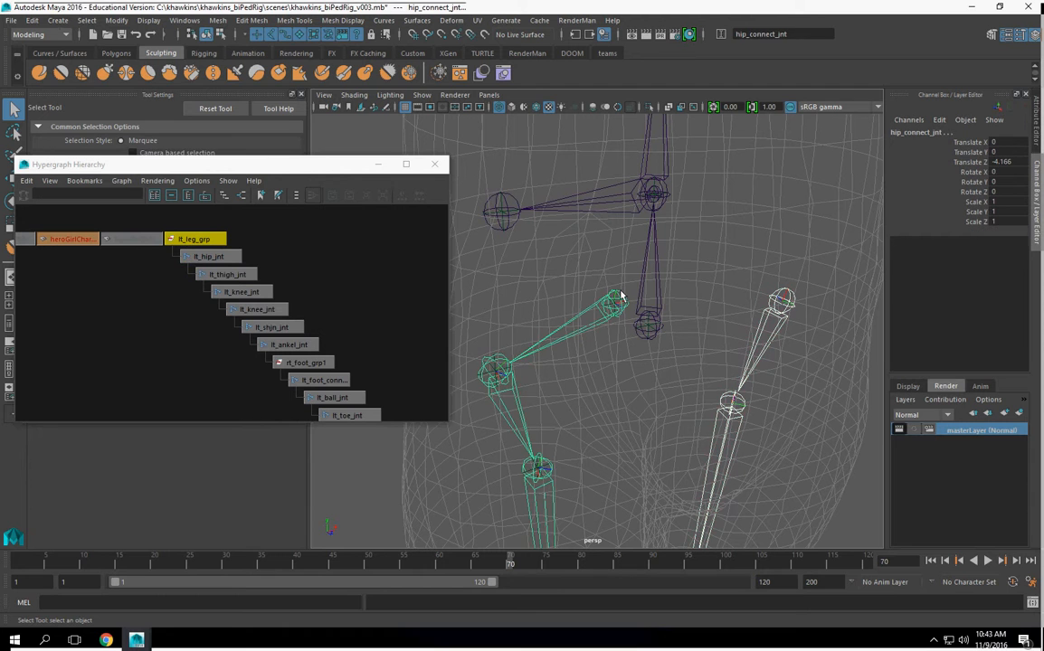
key("p")
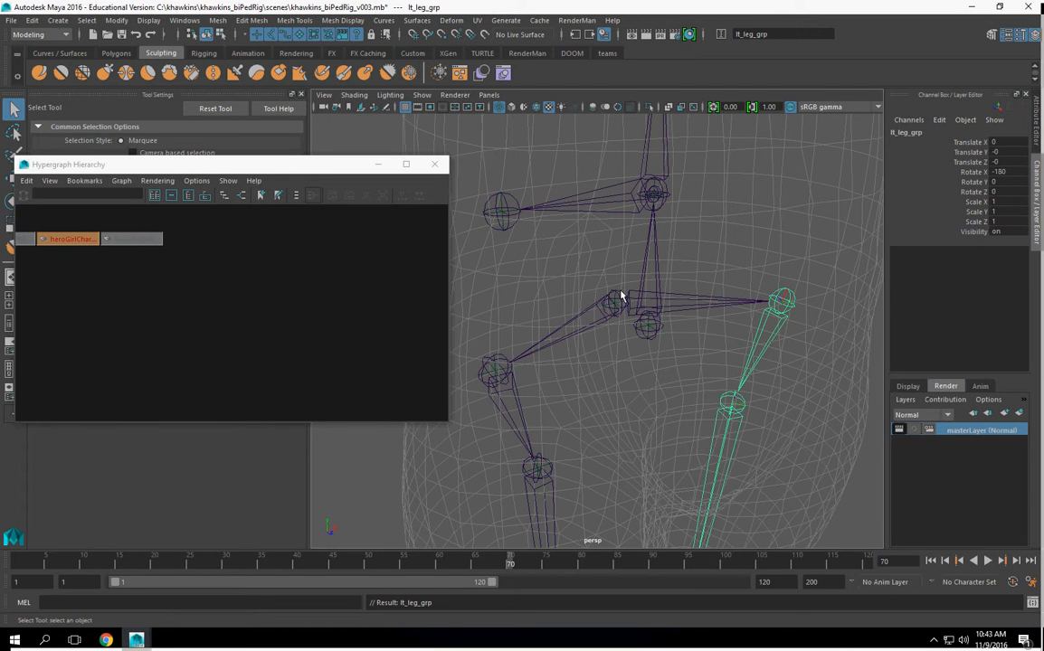
left_click(642, 330)
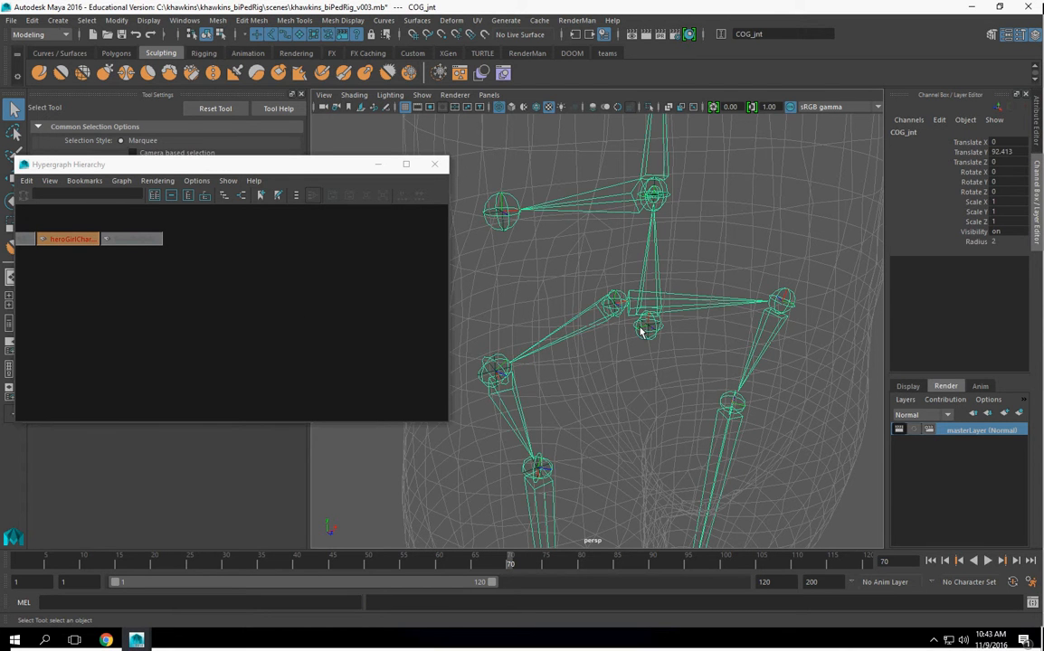
Select the four right-side rib joints that branch off the spine, from chest down to waist
right_click_drag(692, 307, 362, 357, "alt")
left_click_drag(480, 325, 542, 305, "alt")
middle_click_drag(543, 304, 602, 440, "alt")
right_click_drag(601, 441, 660, 416, "alt")
right_click_drag(564, 318, 619, 336, "alt")
left_click_drag(620, 336, 669, 336, "alt")
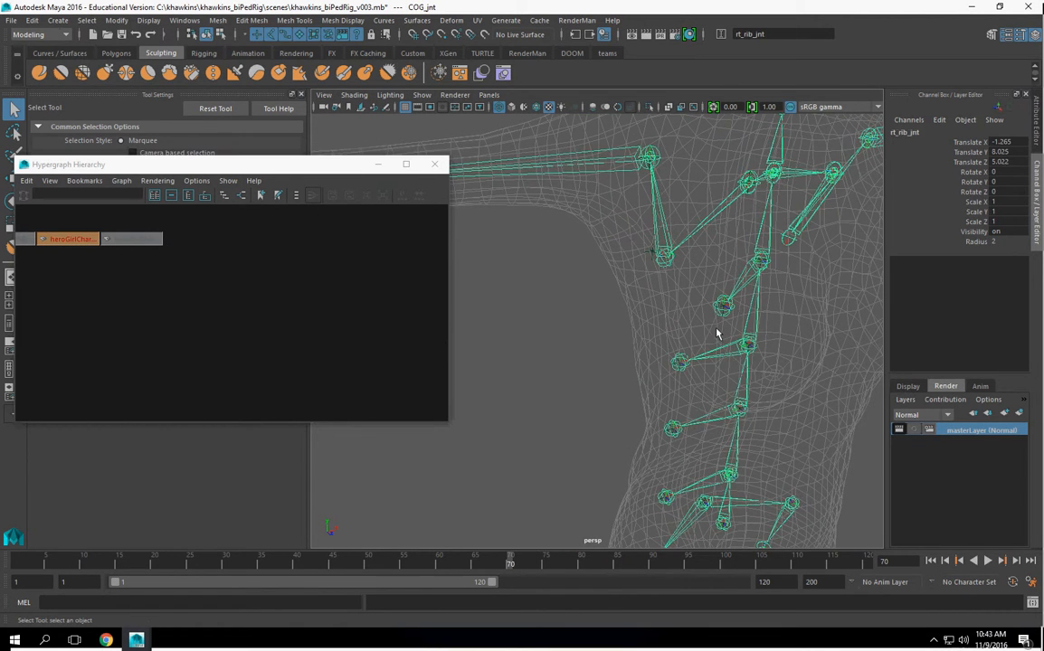
left_click(723, 305)
left_click(680, 363, "shift")
left_click(672, 428, "shift")
left_click(665, 497, "shift")
left_click_drag(667, 498, 727, 235, "alt")
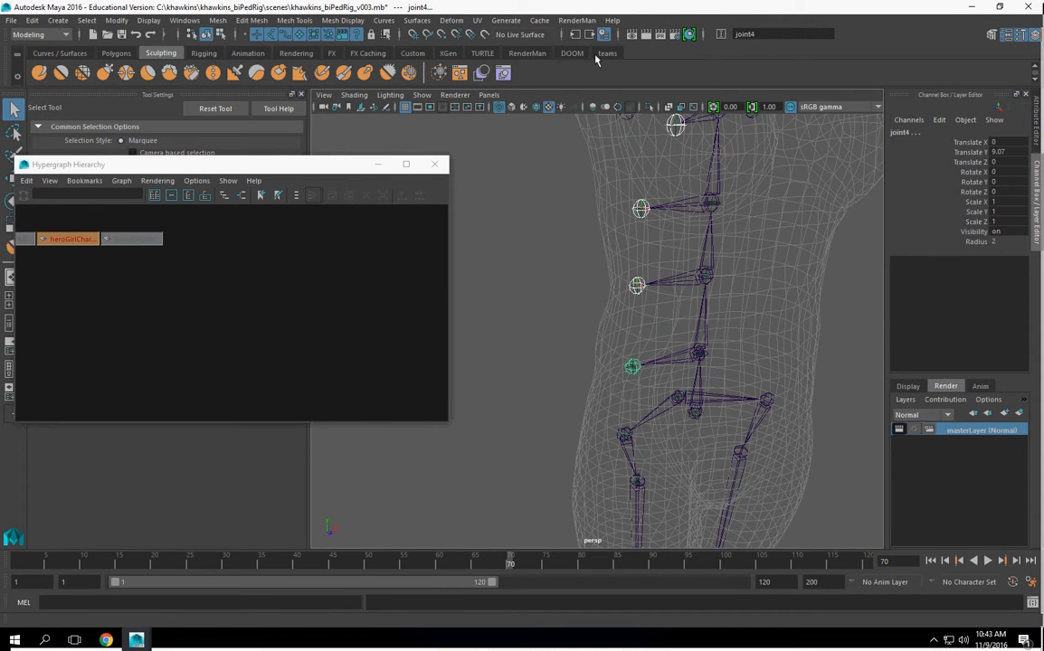
Try adding the prefix rt_ to the selected rib joints' names, and undo it
left_click(116, 19)
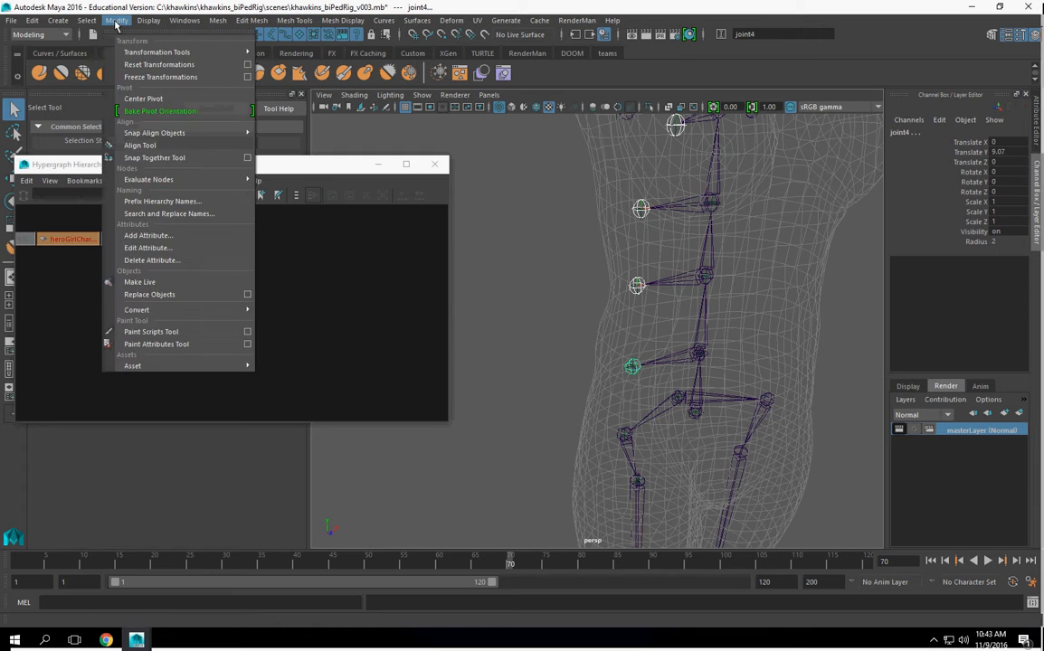
left_click(168, 203)
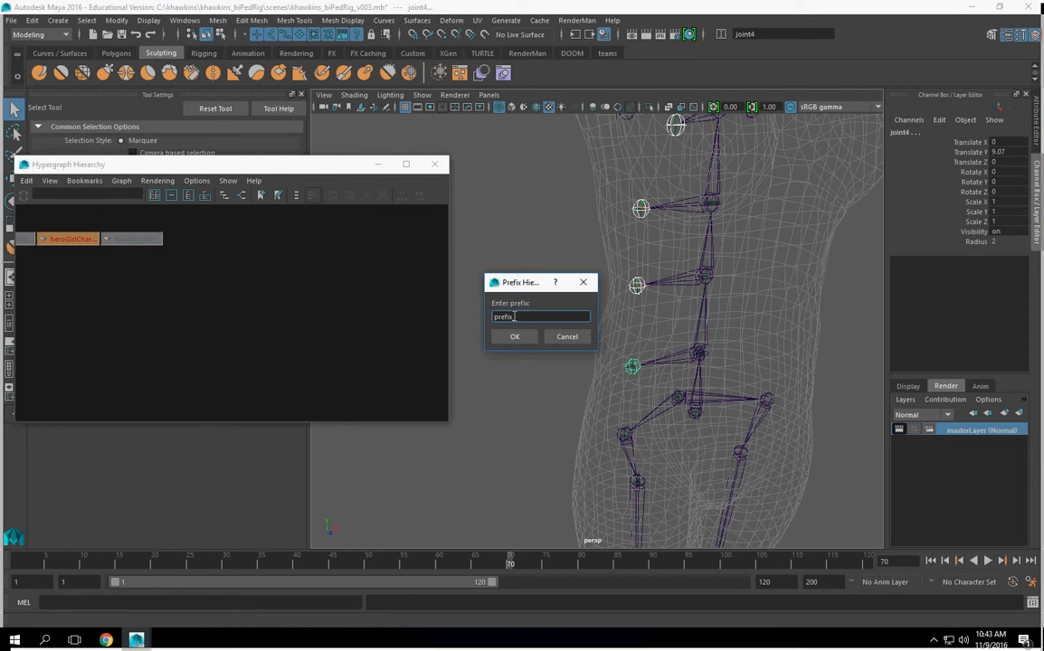
double_click(503, 317)
type("rt_")
left_click(512, 337)
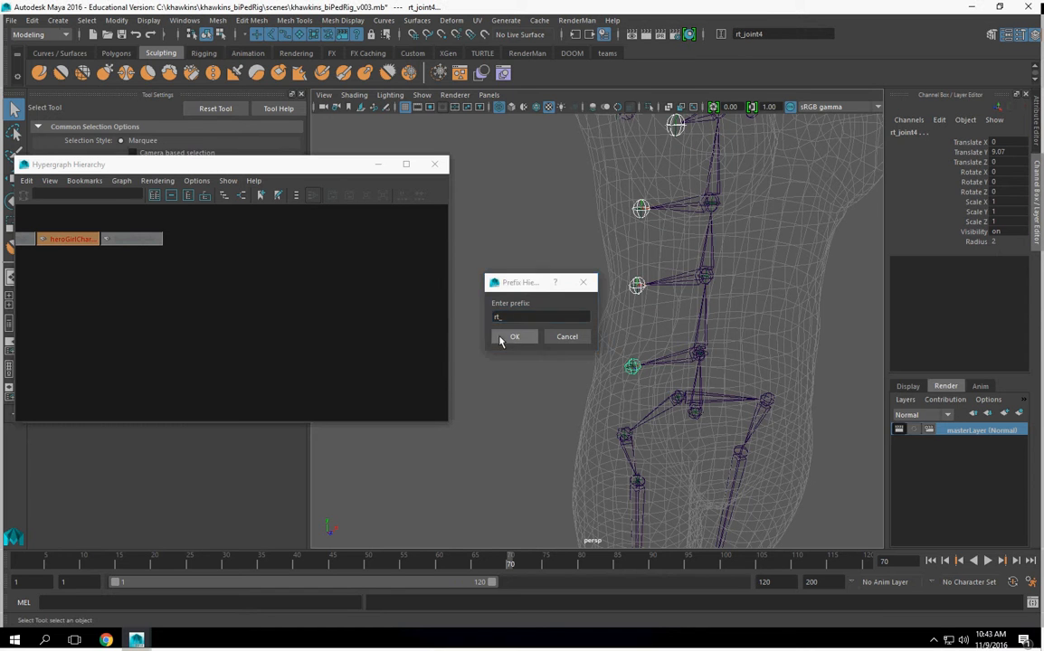
middle_click_drag(728, 323, 712, 353, "alt")
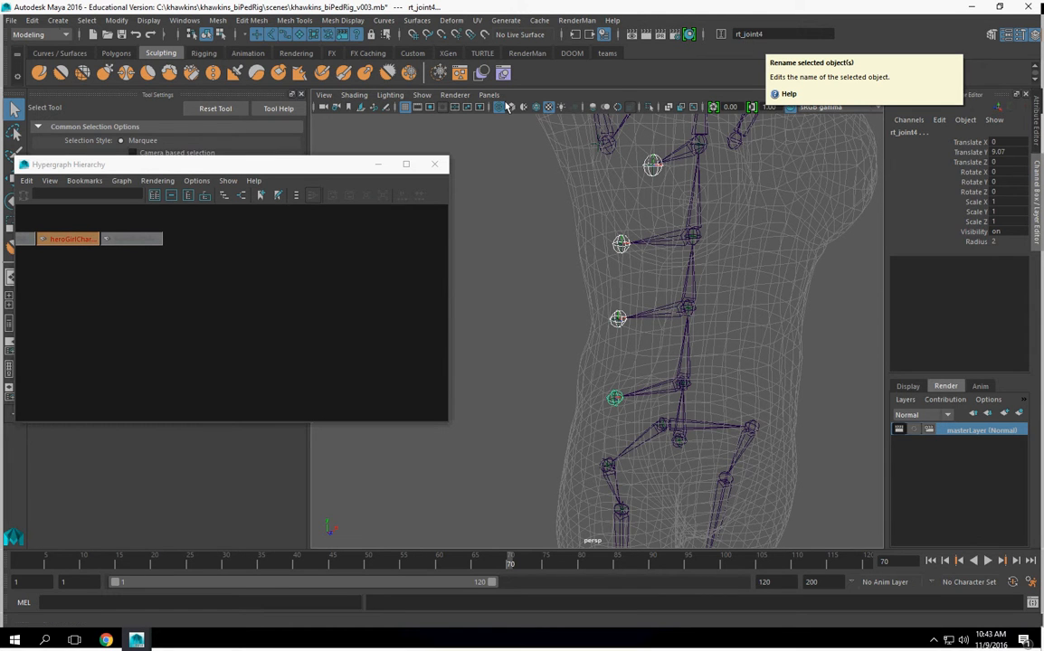
key("ctrl+z")
Add the prefix rt_rib_ to the names of the selected right-side rib joints
left_click(117, 20)
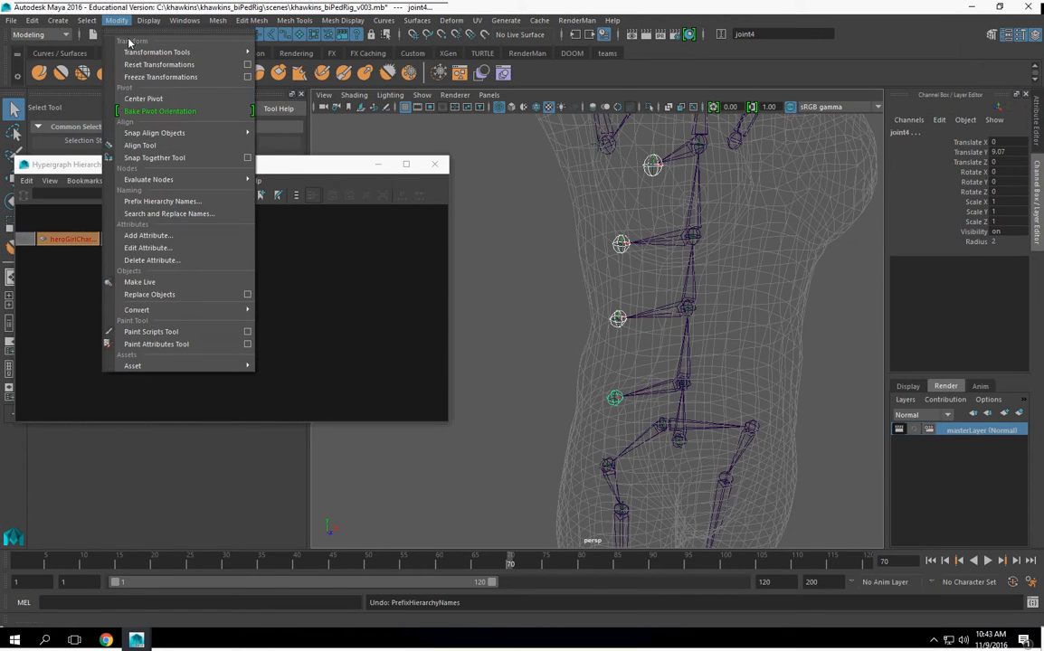
left_click(162, 200)
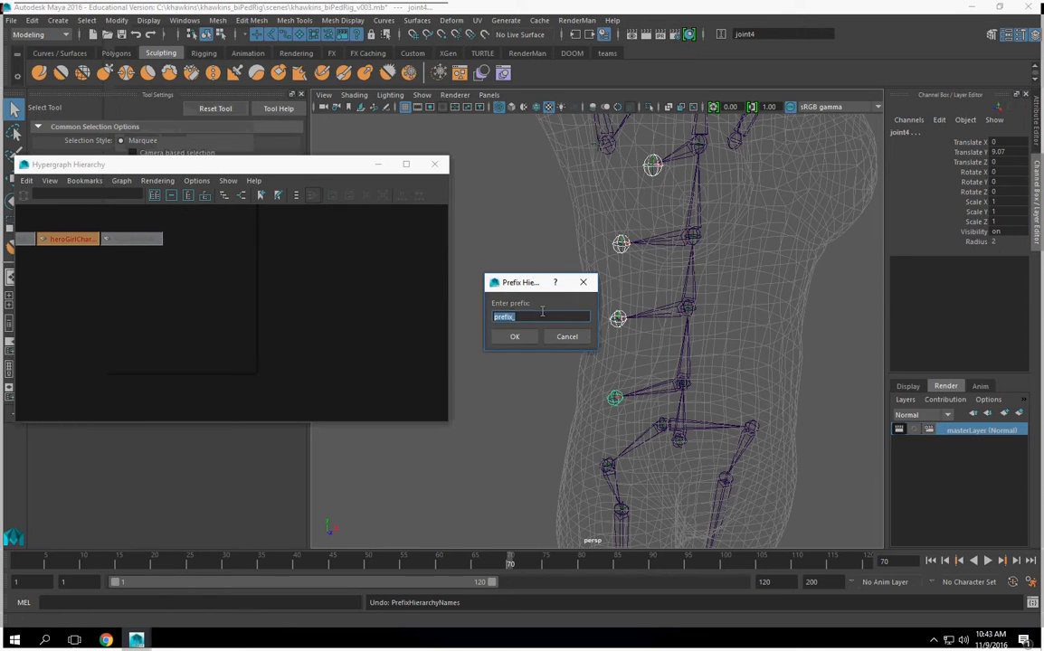
double_click(489, 315)
type("rt_")
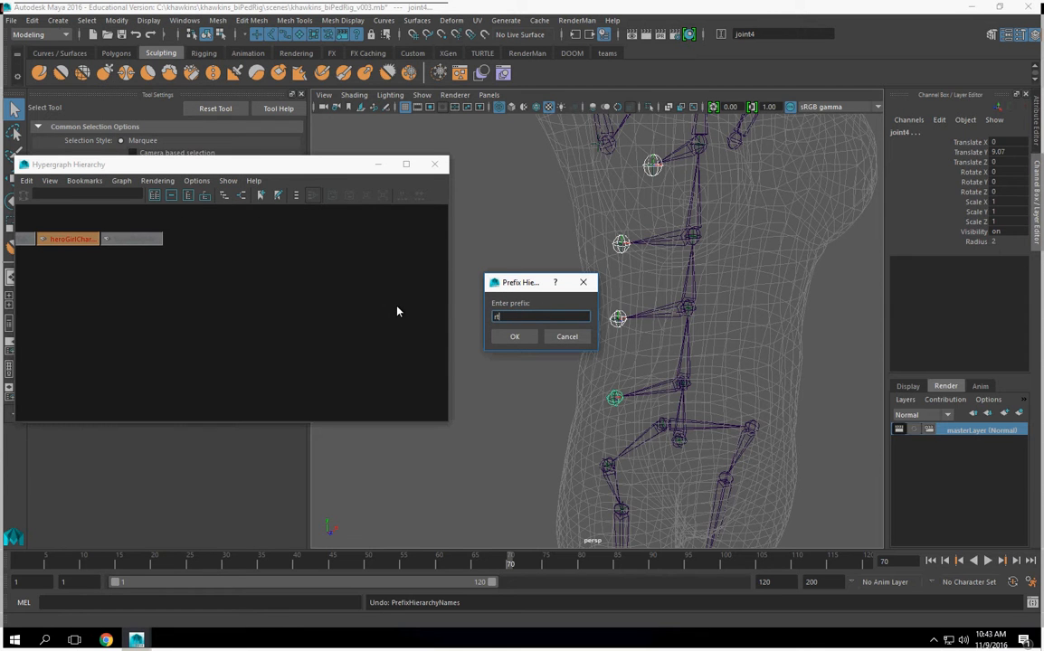
type("rib_")
left_click(513, 336)
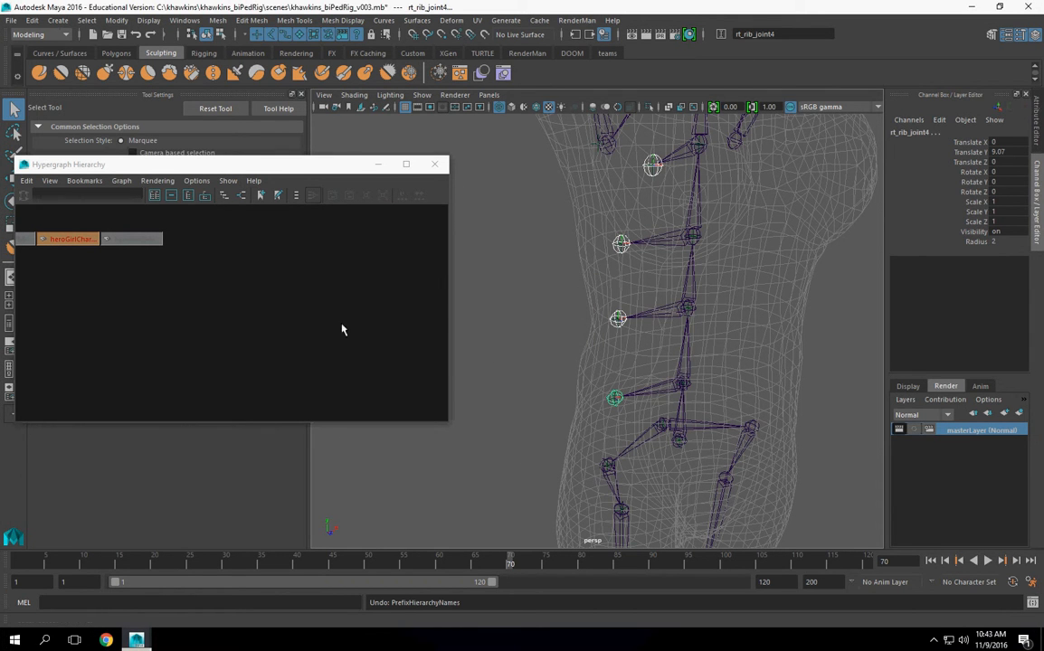
Open the Mirror Joint options and try to mirror all four selected rib joints at once across YZ
key("space")
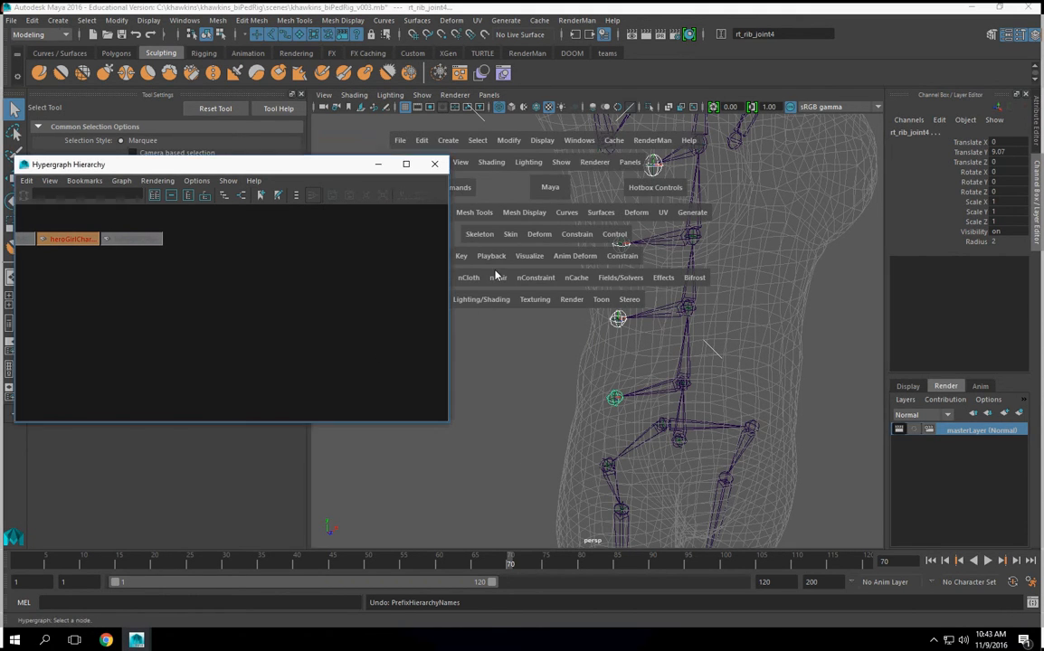
key("space")
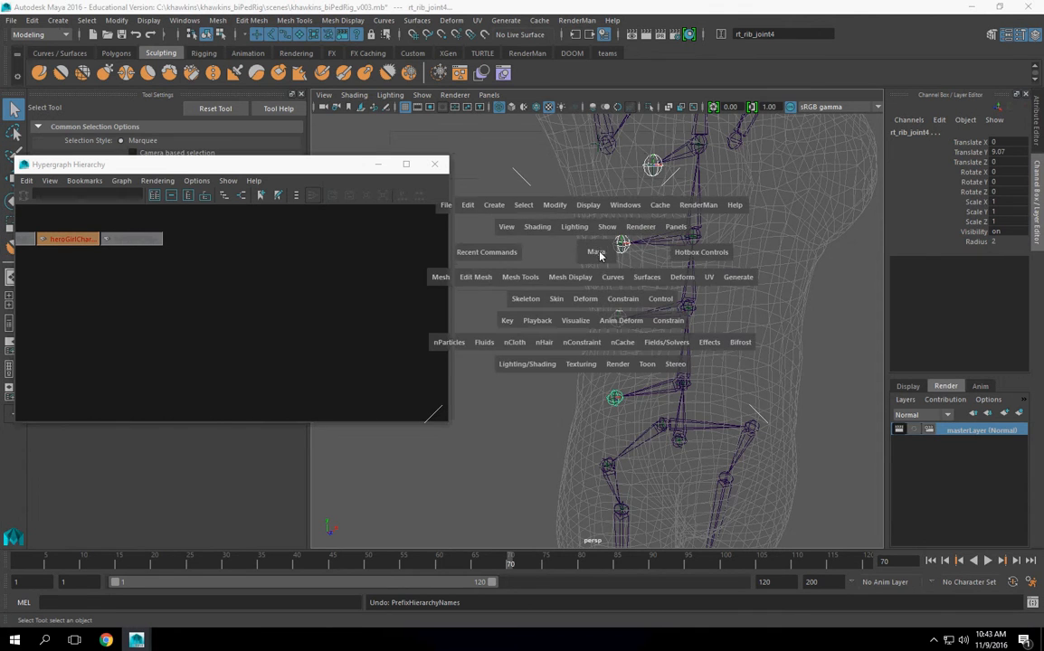
left_click(523, 299)
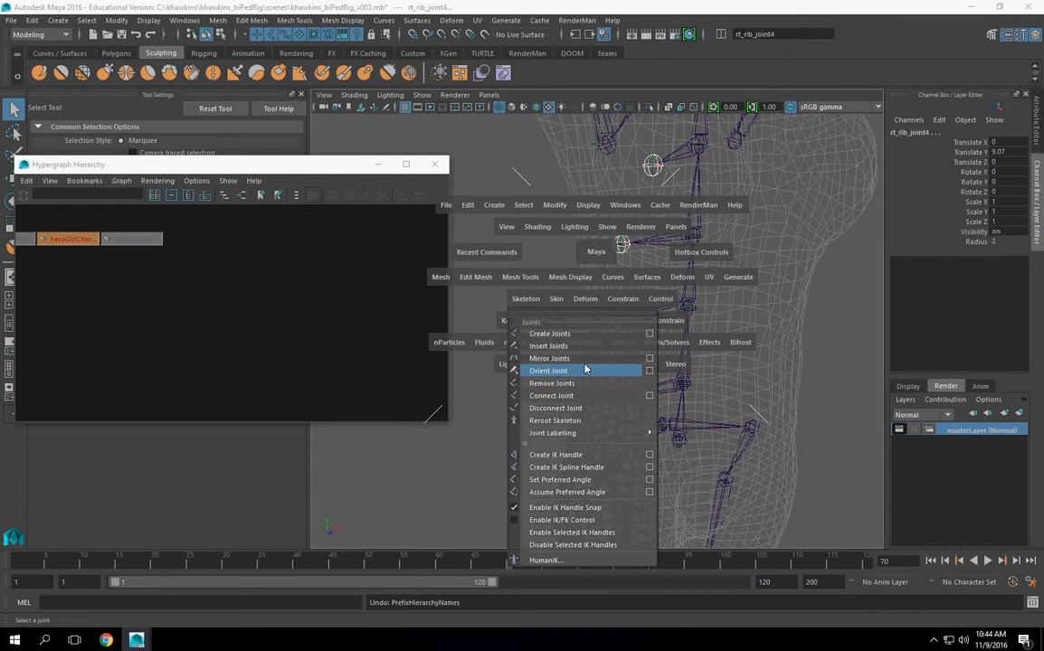
left_click(647, 359)
left_click(325, 294)
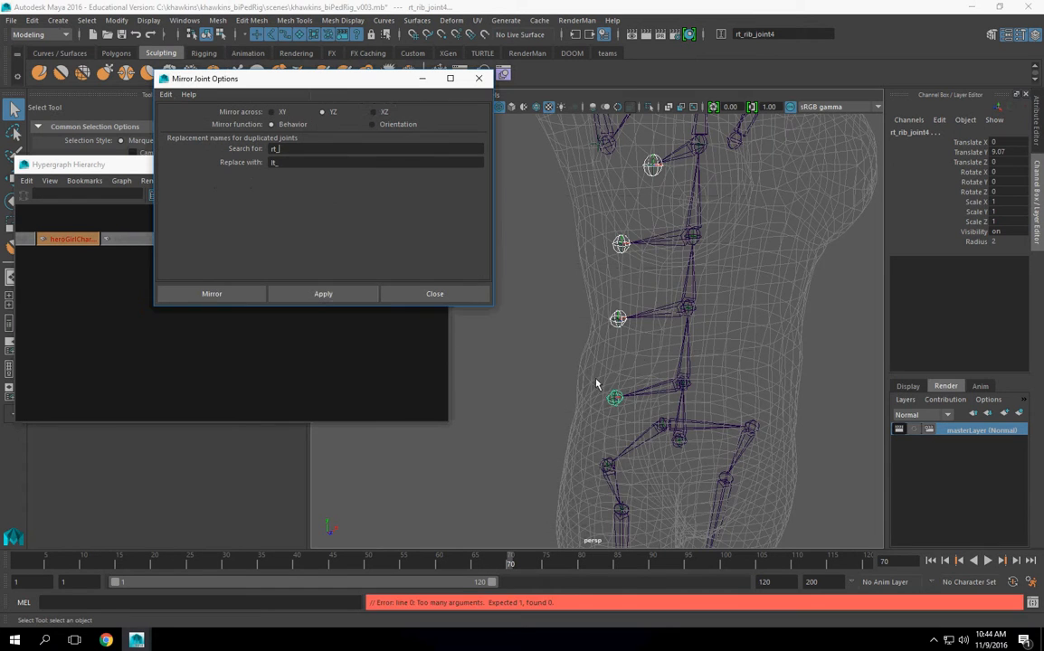
Mirror the four right rib joints one at a time across YZ with Behavior, replacing rt_ with lt_, and close the options
middle_click_drag(685, 394, 669, 419, "alt")
left_click(631, 199)
left_click(362, 294)
left_click(602, 273)
left_click(345, 295)
left_click(601, 347)
left_click(347, 295)
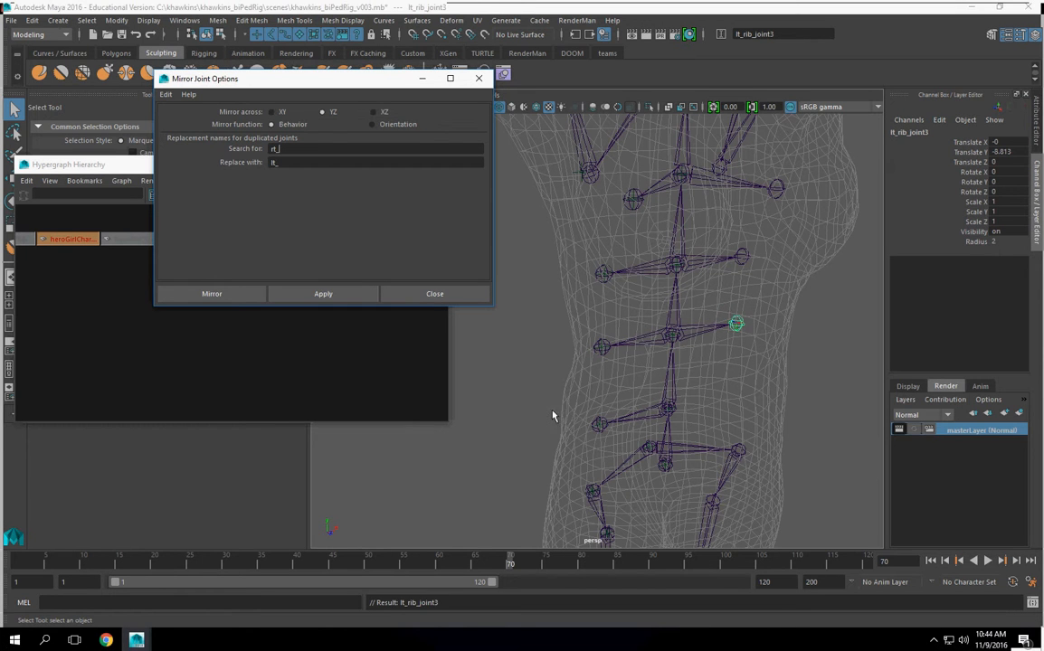
left_click(599, 424)
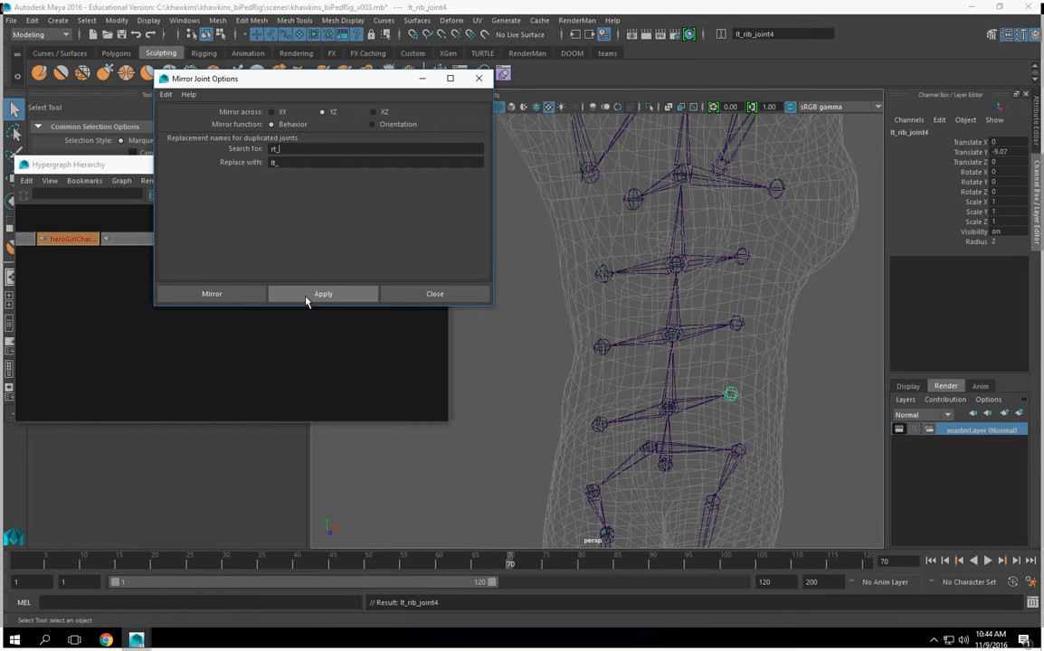
left_click(479, 79)
Compare the rt_leg_grp and lt_leg_grp transforms and freeze the transformations on lt_leg_grp
scroll(736, 462, "down", 5)
left_click_drag(736, 462, 689, 403, "alt")
scroll(618, 391, "up", 3)
left_click(548, 370)
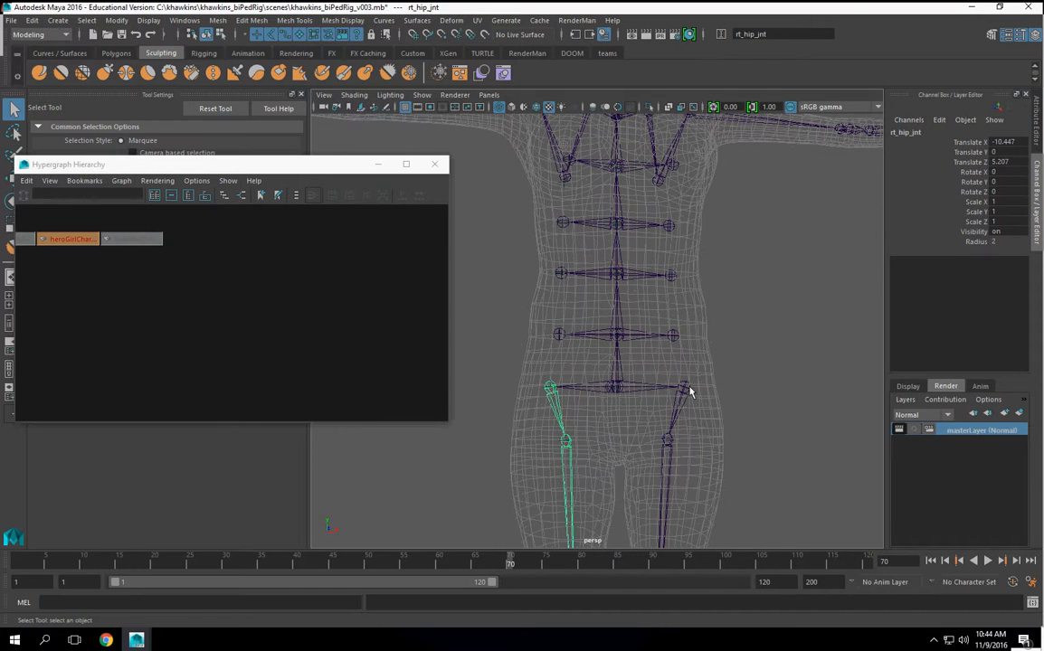
key("Up")
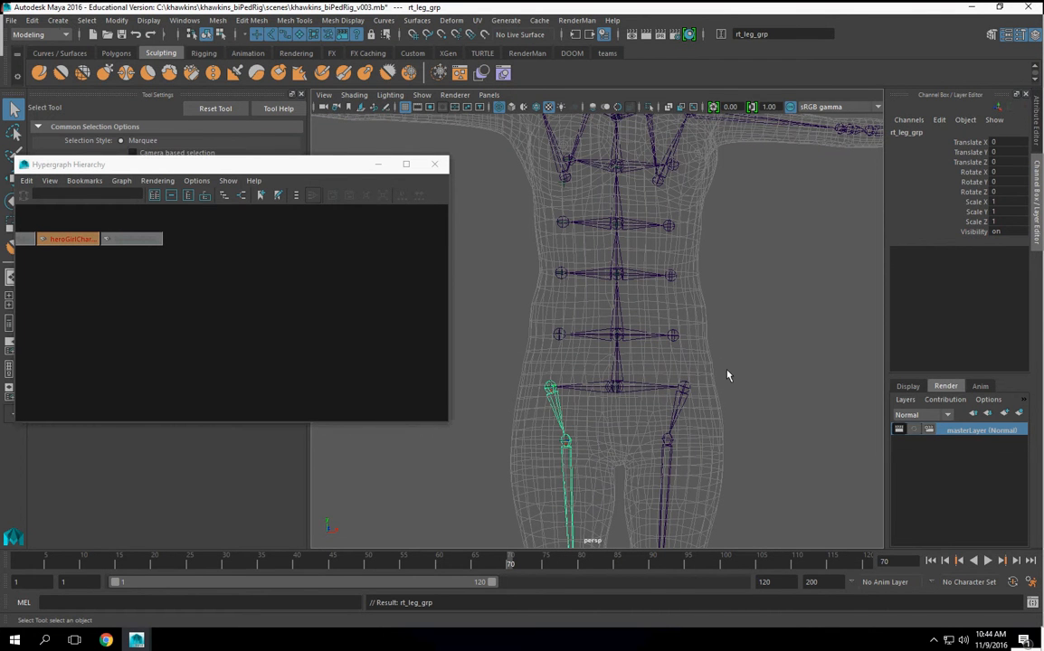
left_click(683, 388)
key("Up")
right_click_drag(673, 378, 726, 428, "alt")
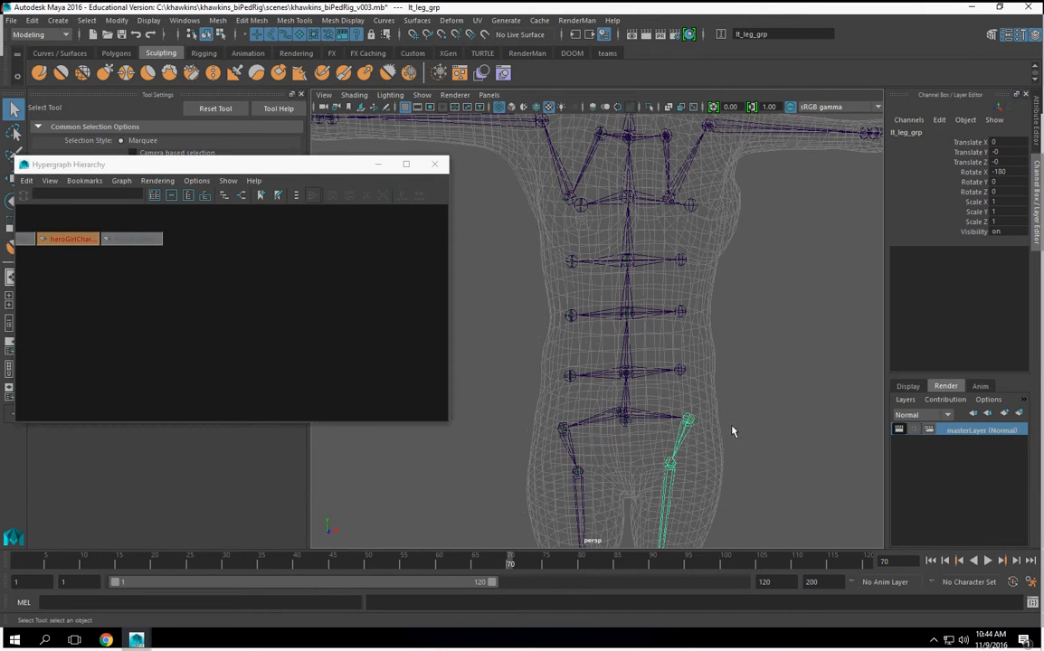
left_click(117, 19)
left_click(136, 72)
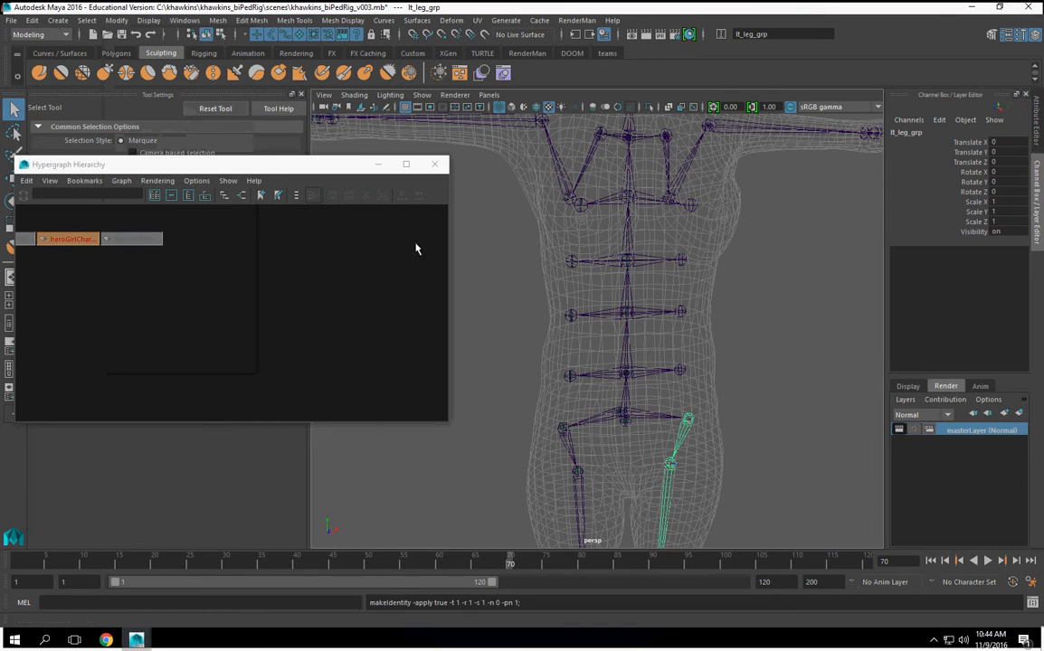
Check the transform values of rt_leg_grp above the right hip joint
left_click(567, 428)
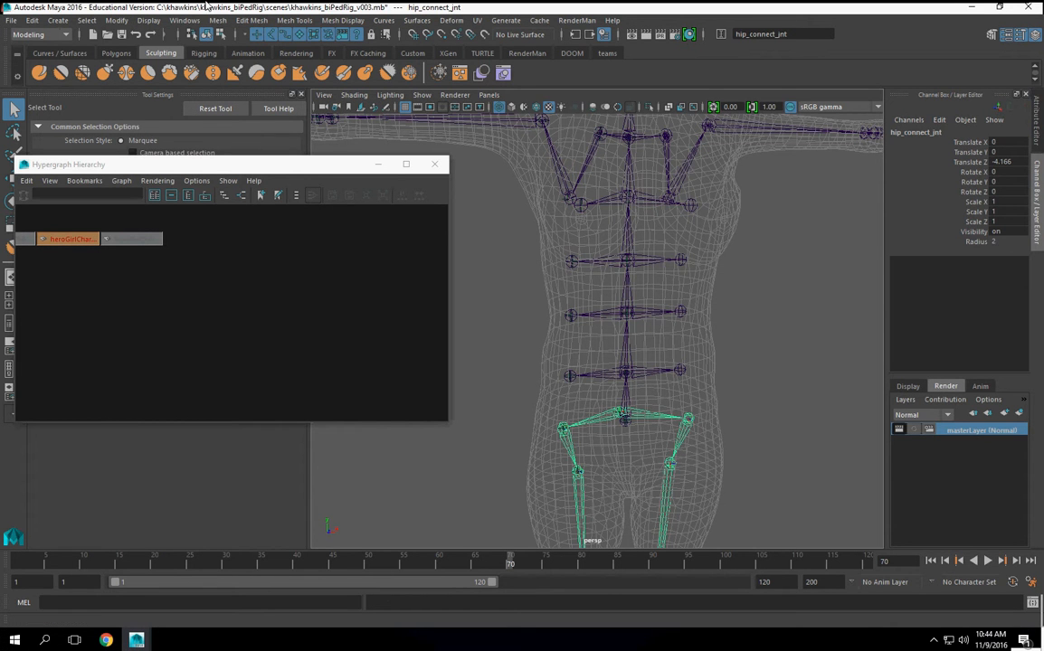
left_click(562, 429)
key("Up")
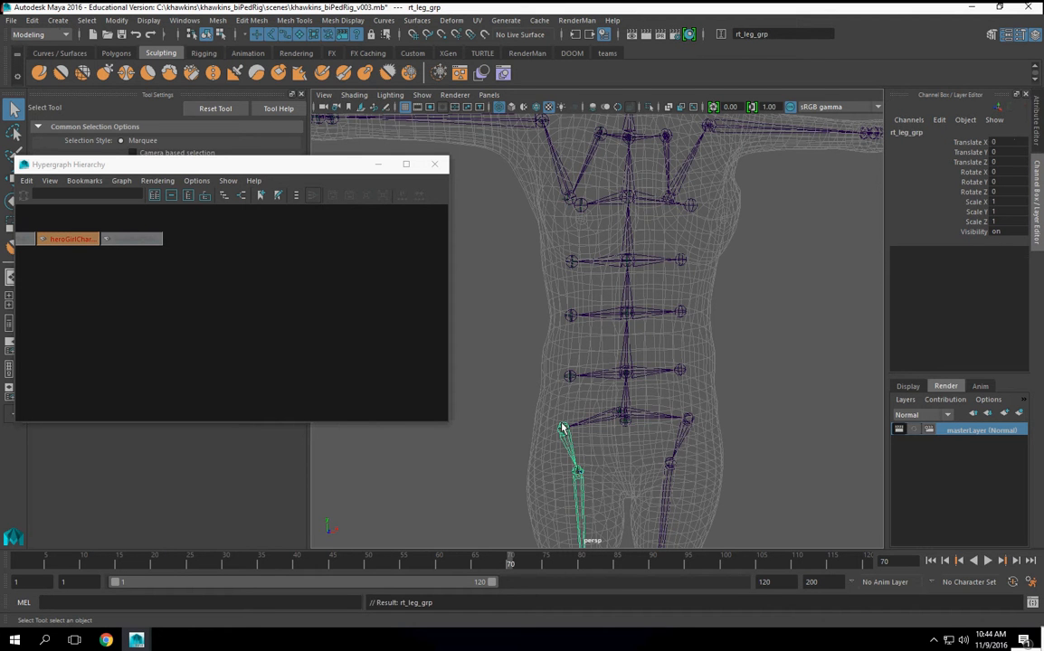
Check the transform values of rt_arm_grp above the right shoulder joint
left_click_drag(623, 370, 615, 226, "alt")
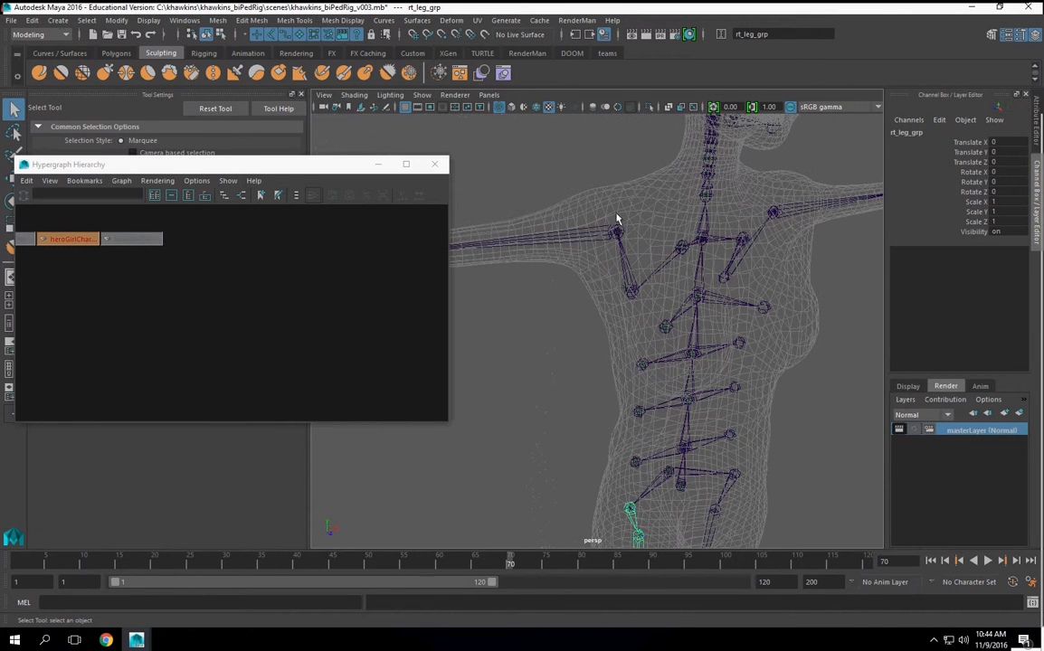
left_click(615, 231)
key("Down")
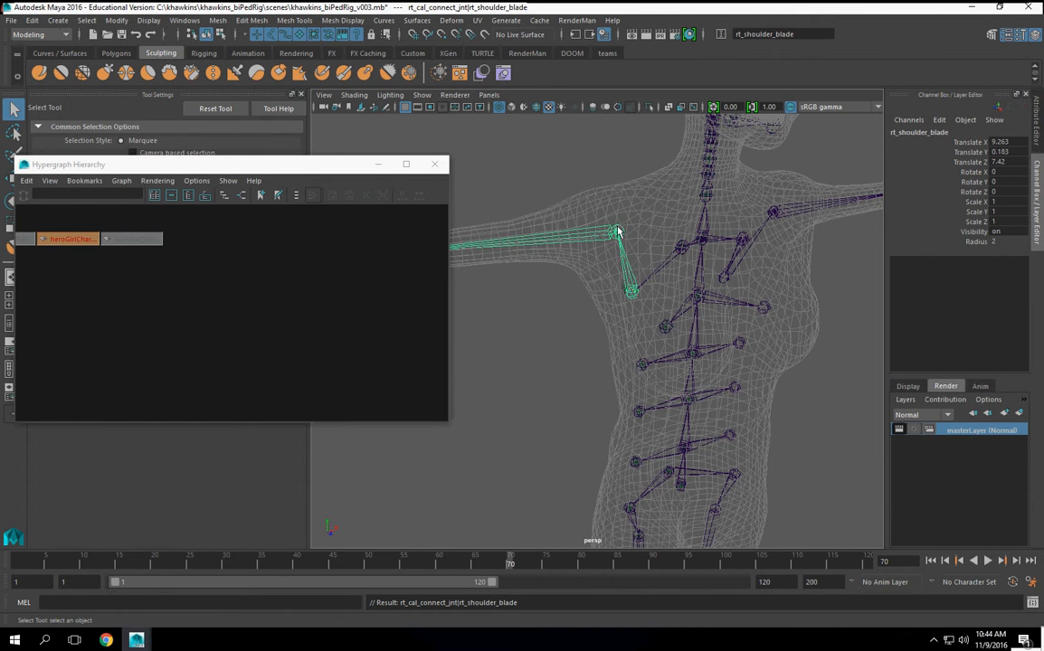
key("Up")
key("Up")
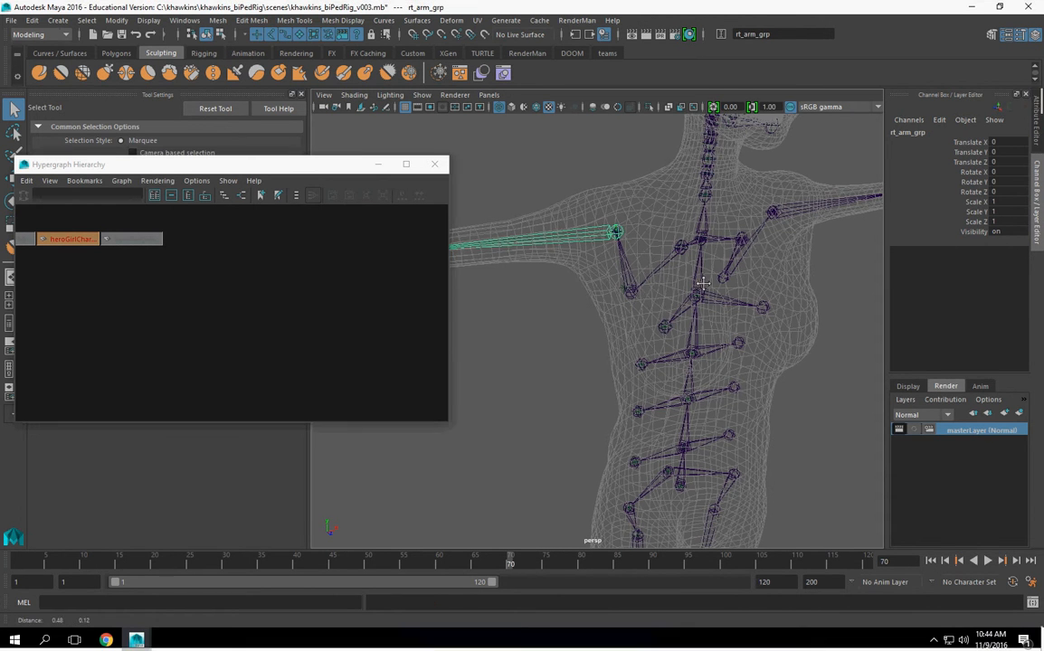
Select the left clavicle joint and locate its hierarchy in the Hypergraph
left_click_drag(449, 190, 673, 283, "alt")
left_click(657, 277)
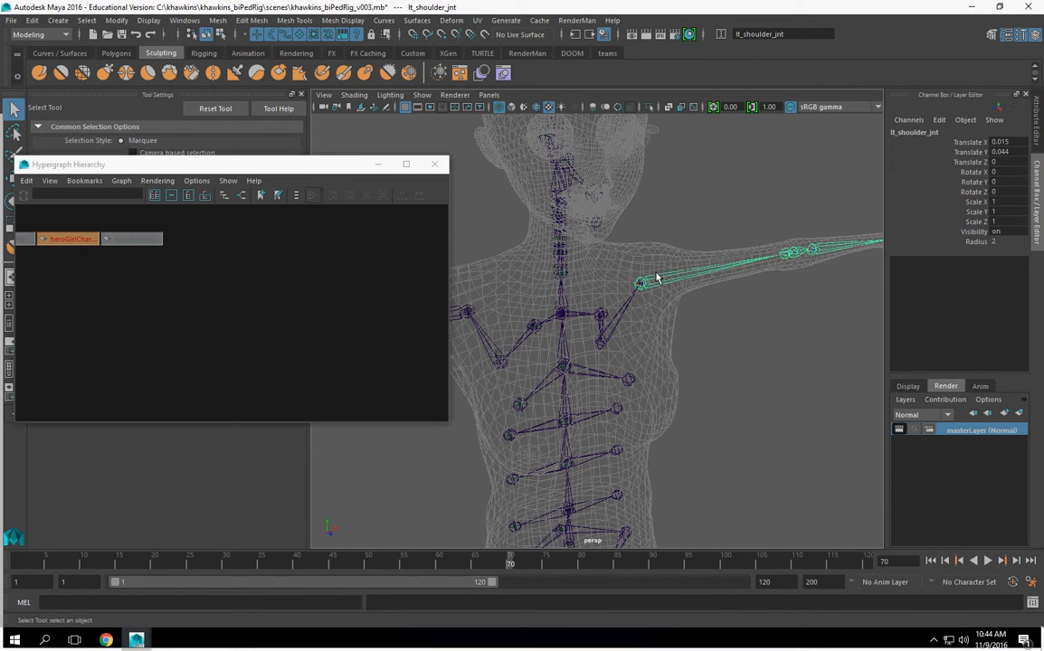
left_click(600, 313)
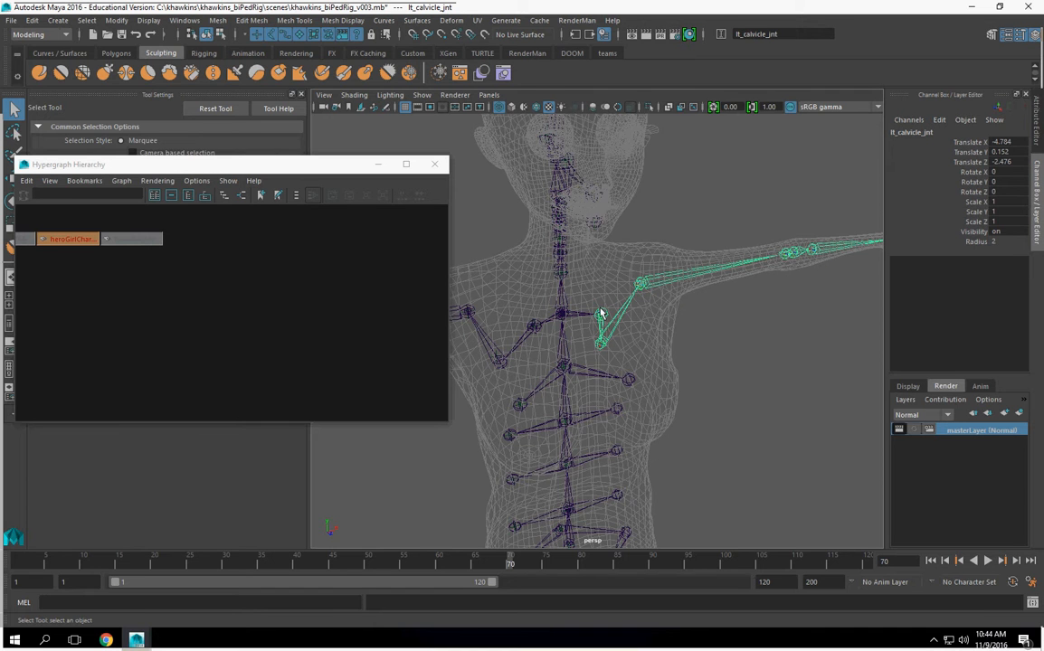
key("f")
scroll(226, 337, "down", 8)
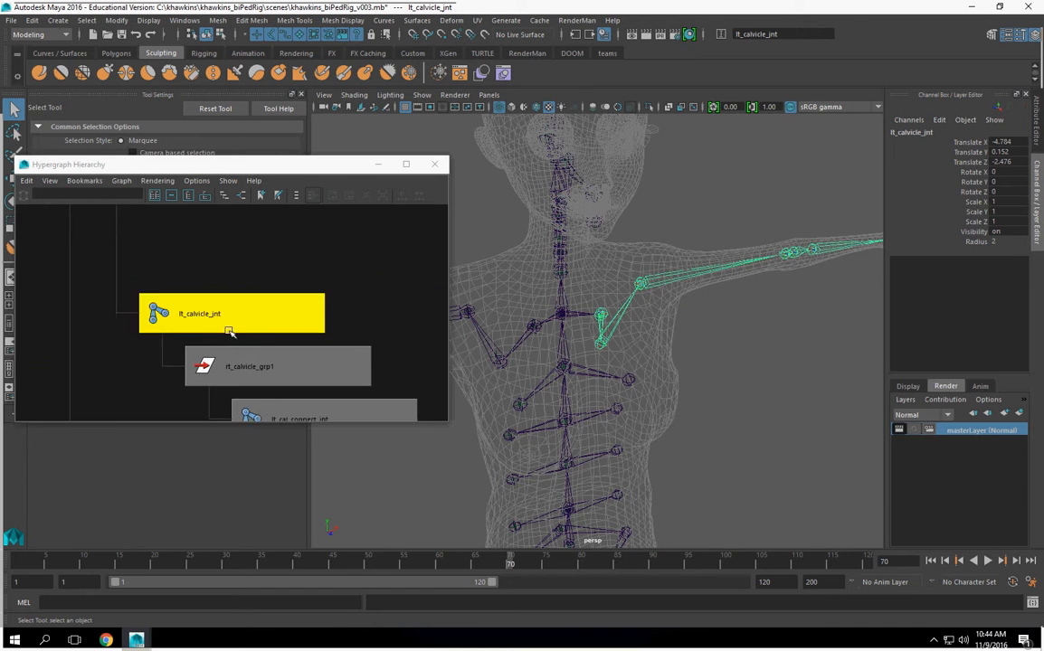
scroll(282, 333, "up", 1)
middle_click_drag(253, 334, 212, 278, "alt")
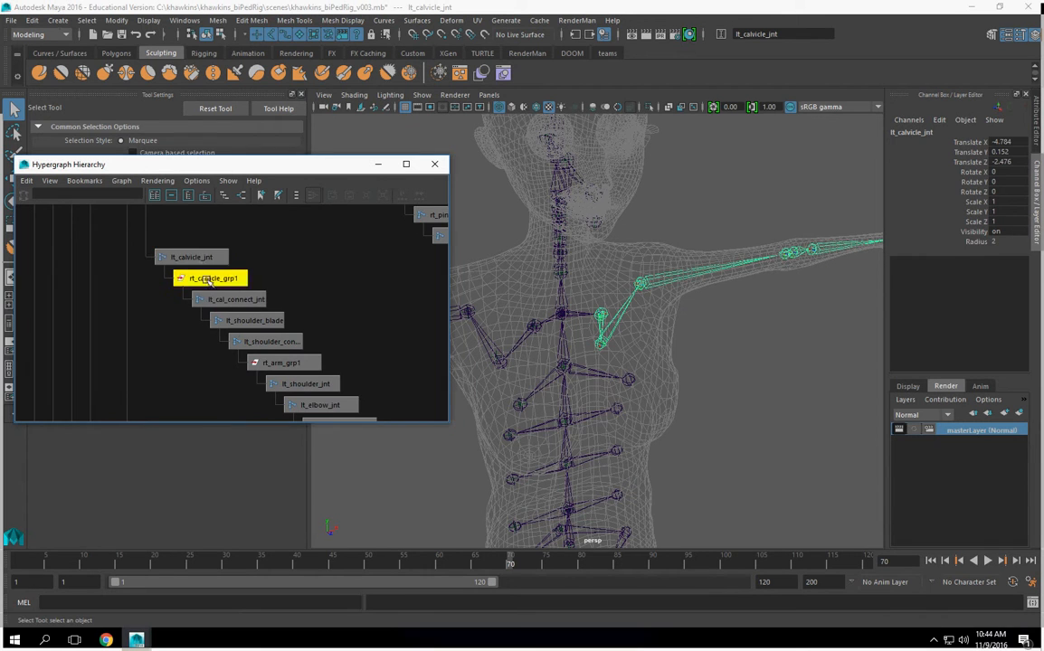
Select the misnamed rt_ groups in the left arm hierarchy, from rt_calvicle_grp1 and rt_arm_grp1 down to rt_pinkey_grp1
left_click(212, 277)
scroll(317, 369, "down", 1)
middle_click_drag(316, 369, 292, 314, "alt")
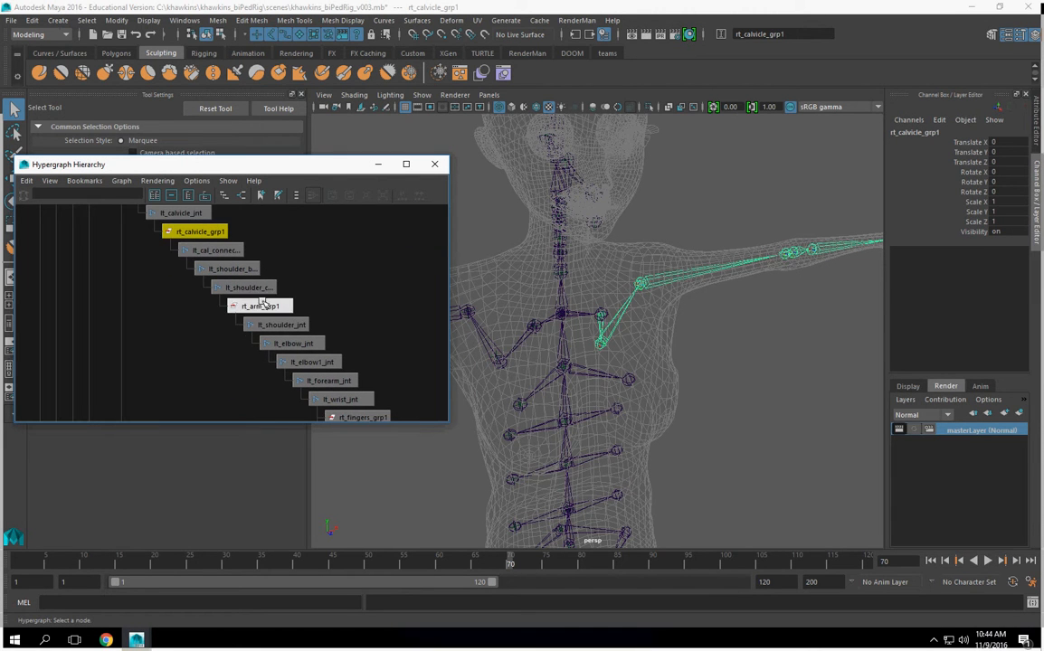
left_click(258, 304, "shift")
middle_click_drag(381, 386, 280, 257, "alt")
left_click(287, 285, "shift")
left_click(313, 321, "shift")
left_click(282, 270, "shift")
middle_click_drag(323, 318, 284, 310, "alt")
left_click(283, 296, "shift")
middle_click_drag(279, 396, 290, 296, "alt")
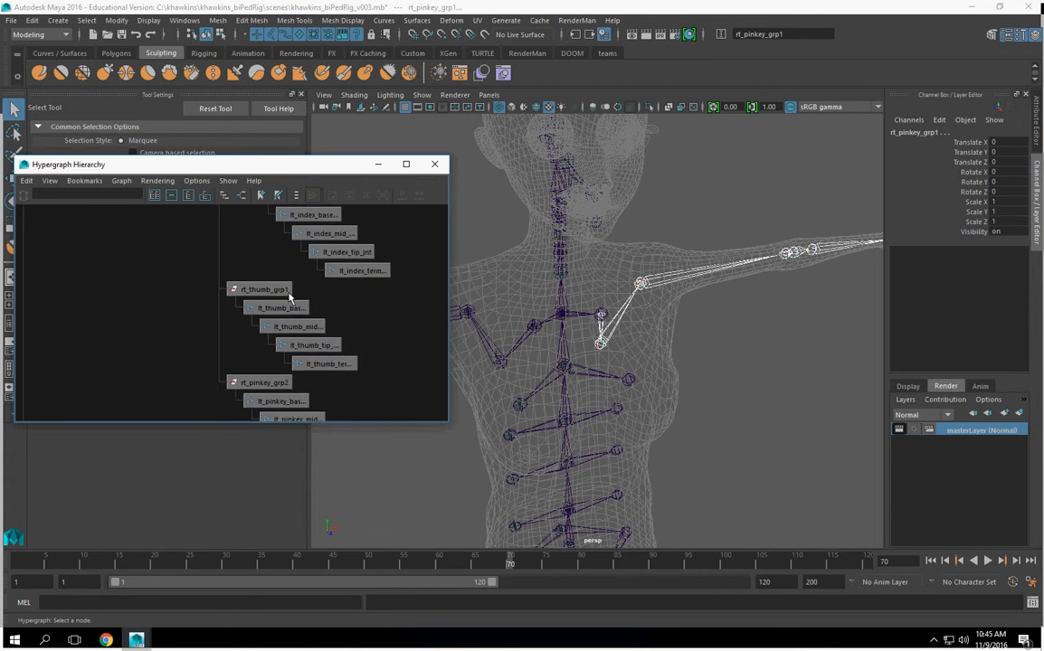
Add rt_thumb_grp1 and rt_pinkey_grp2 of the left hand to the group selection
key("f")
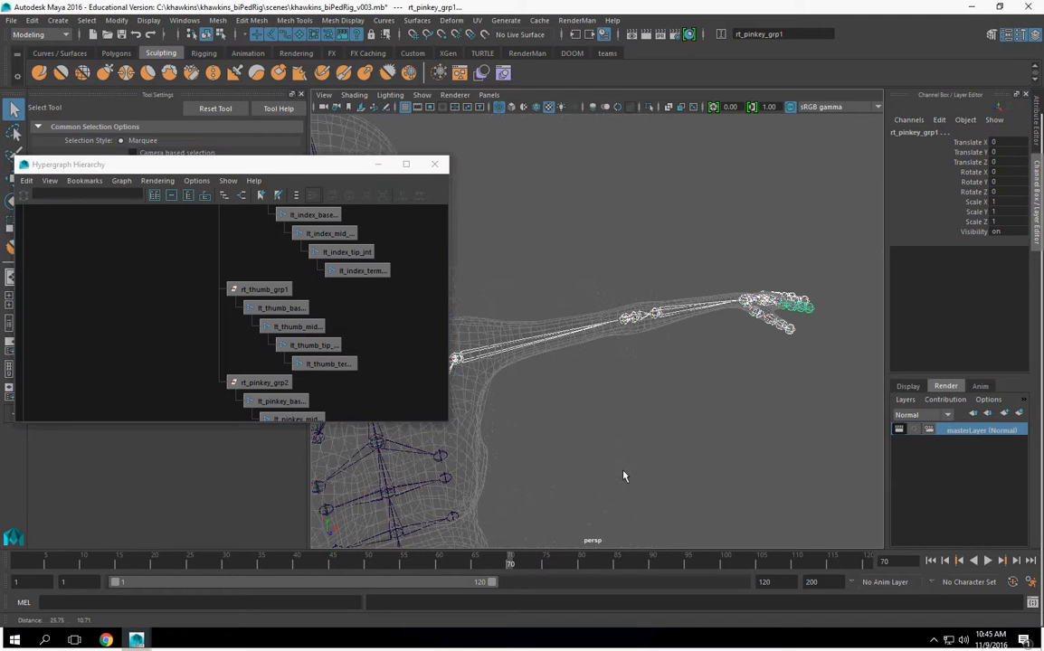
mouse_move(309, 295)
middle_mouse_down("alt")
mouse_move(315, 373)
mouse_move(308, 308)
middle_mouse_up("alt")
left_click(261, 307, "shift")
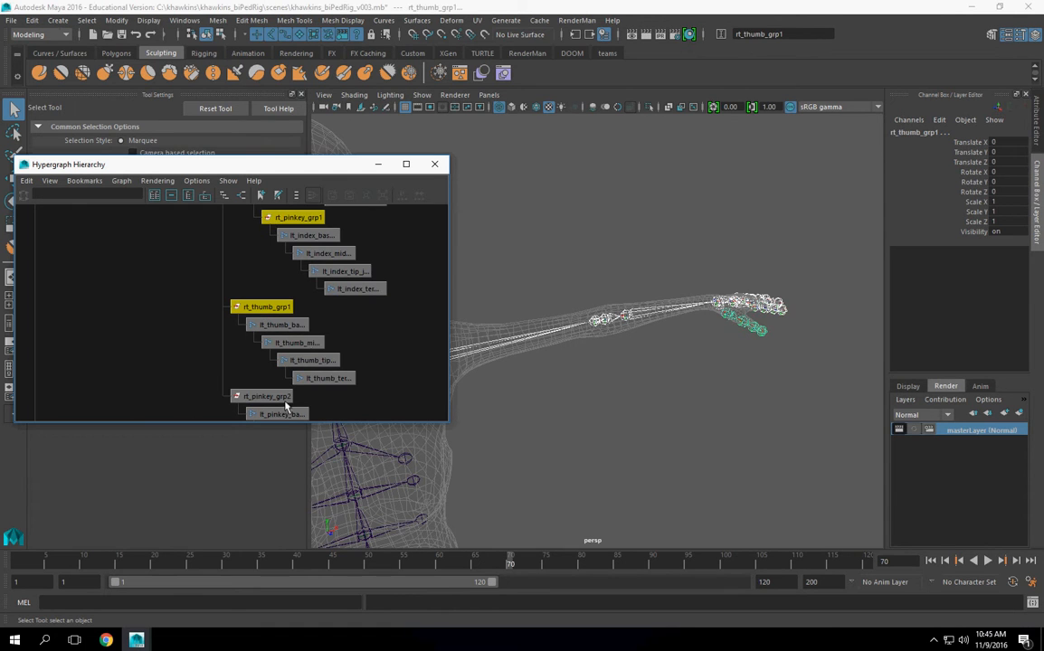
left_click(268, 397, "shift")
middle_click_drag(331, 373, 317, 452, "alt")
Replace rt_ with lt_ in the selected group names and freeze the groups' transformations
left_click(116, 20)
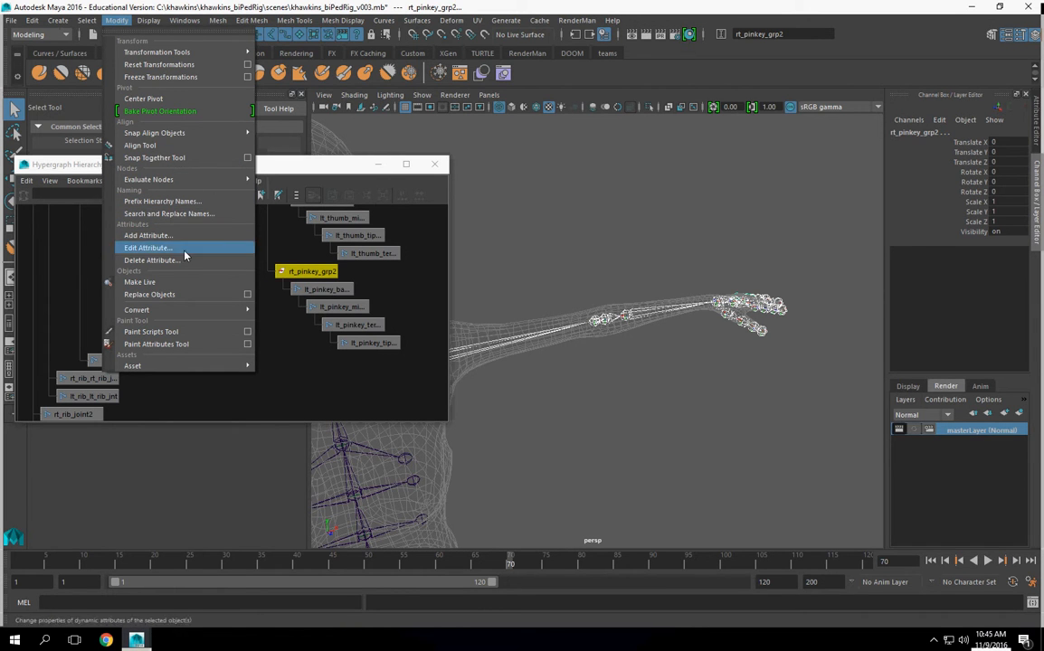
left_click(164, 213)
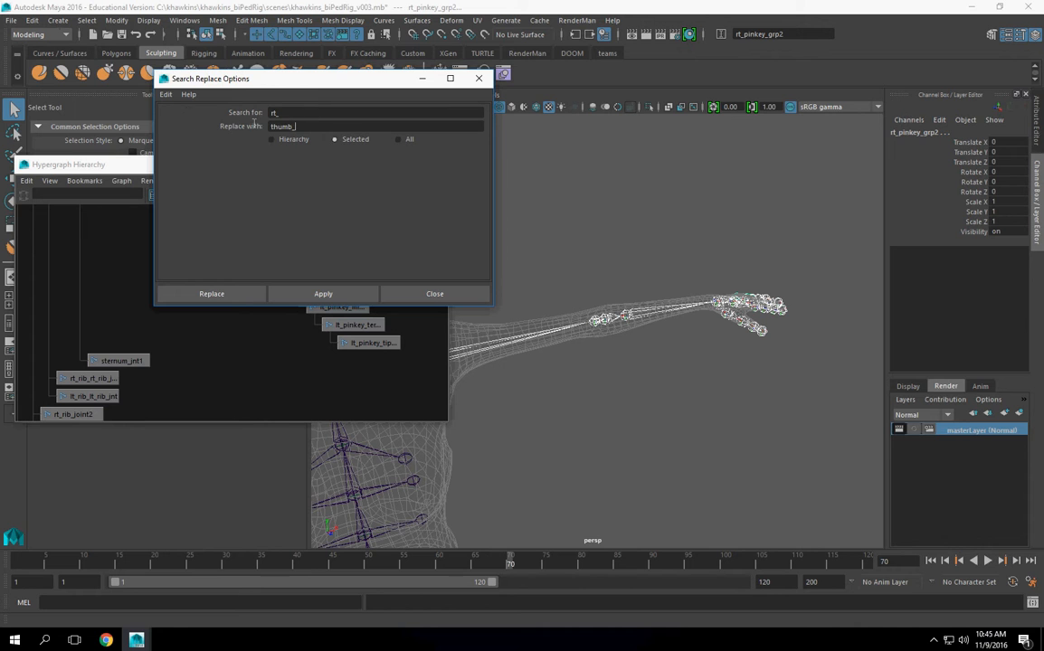
type("lt_")
left_click(208, 291)
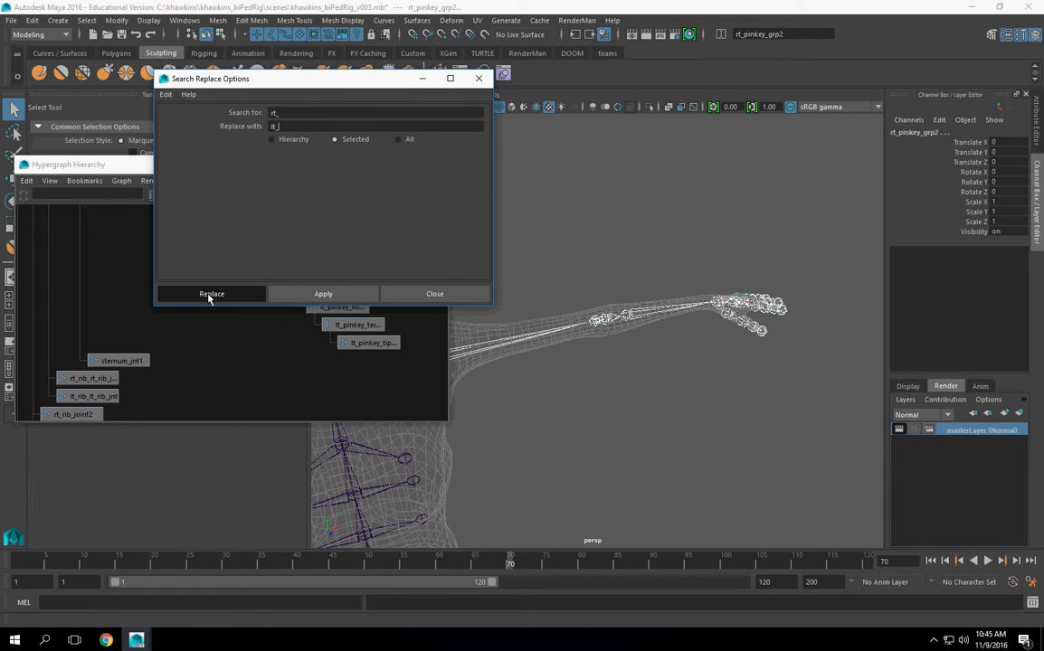
left_click(119, 21)
left_click(137, 78)
Select the group directly under the left clavicle joint and rename it lt_calvicle_grp
left_click_drag(597, 467, 571, 321, "alt")
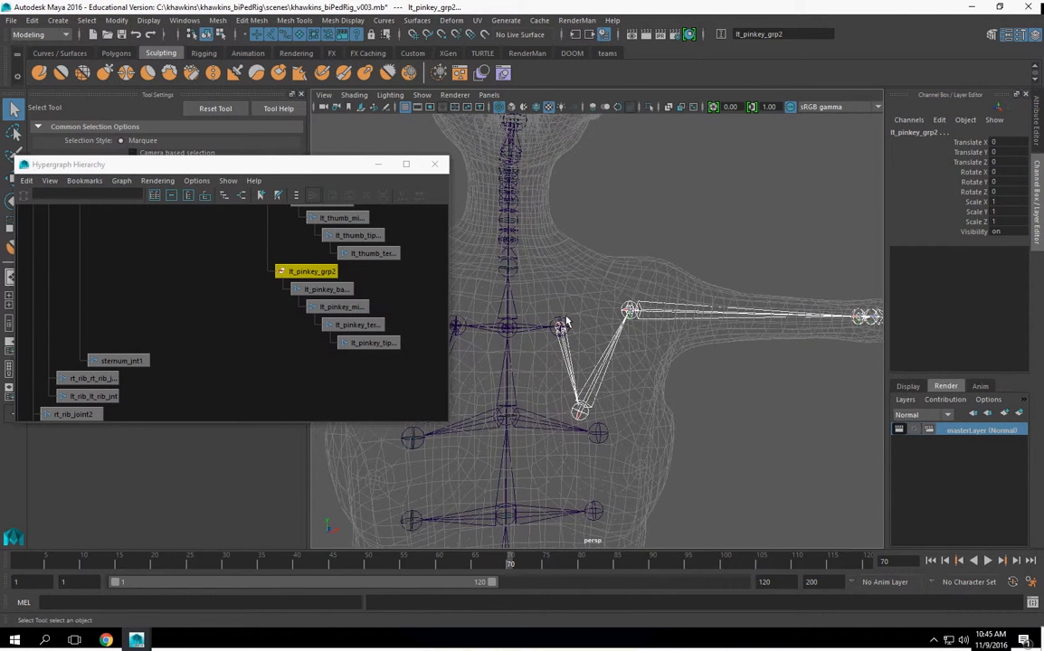
left_click(560, 327)
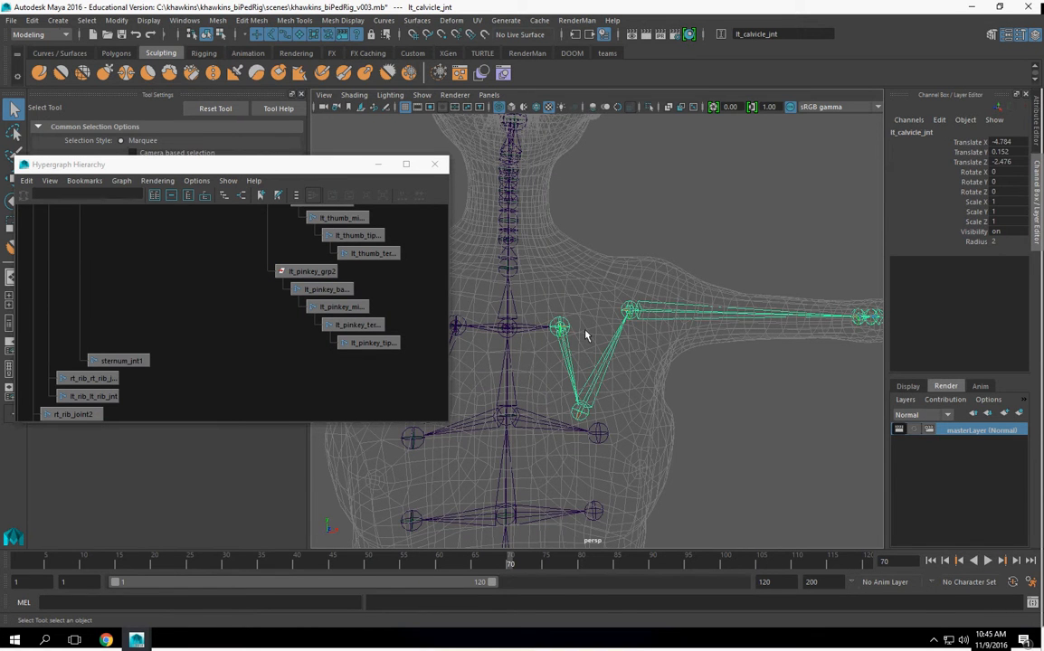
key("Up")
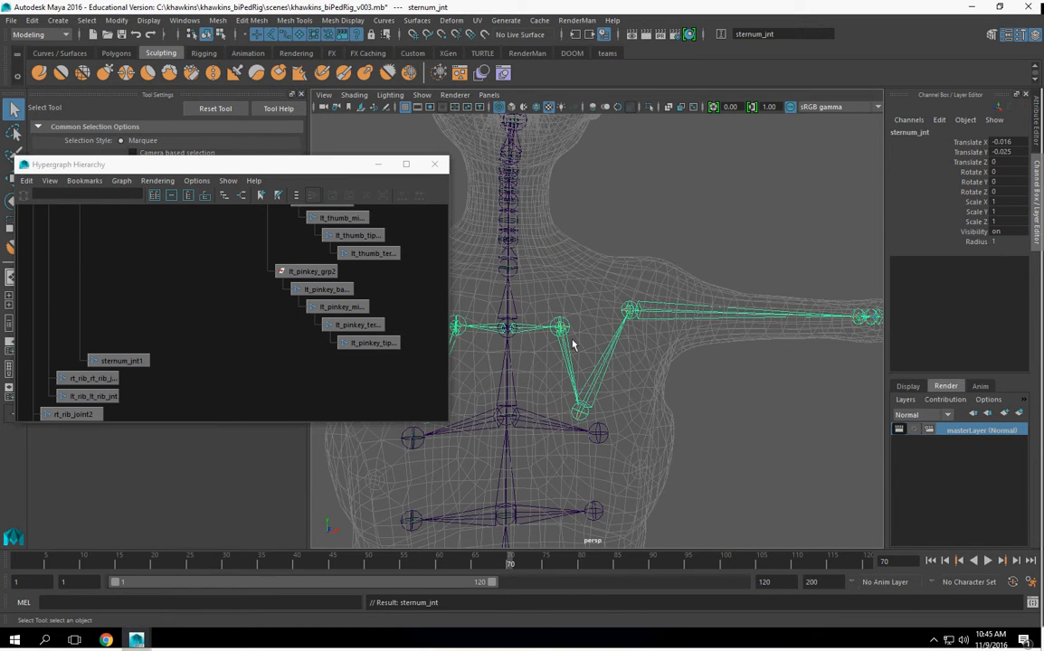
left_click(567, 348)
key("Up")
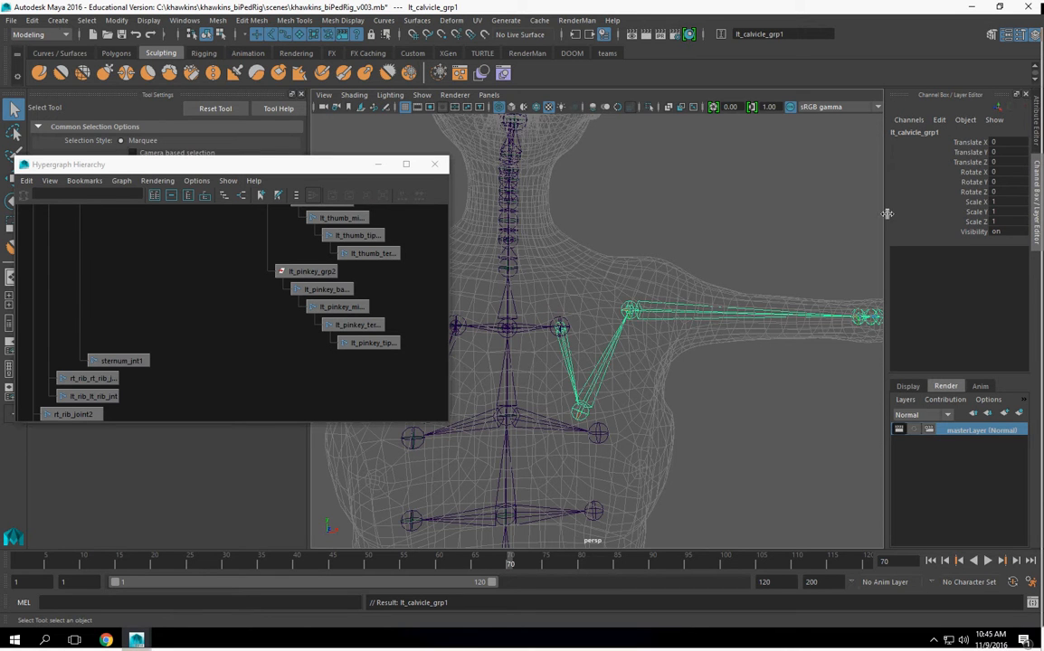
left_click(931, 133)
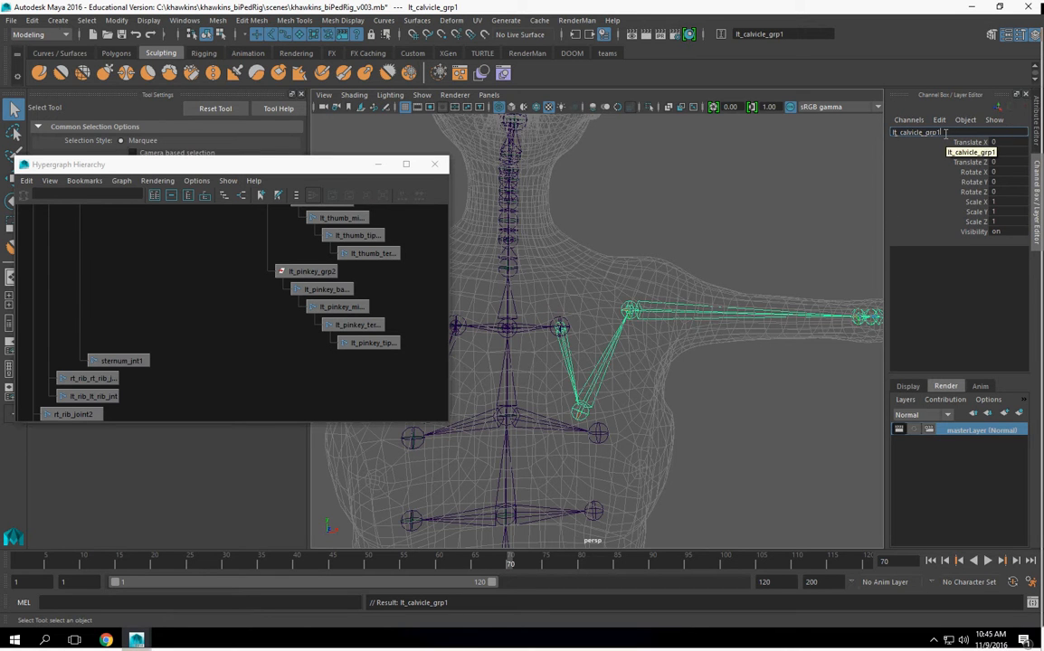
key("BackSpace")
key("Return")
Close the Hypergraph and the Tool Settings to give the skeleton view more room
scroll(615, 383, "down", 8)
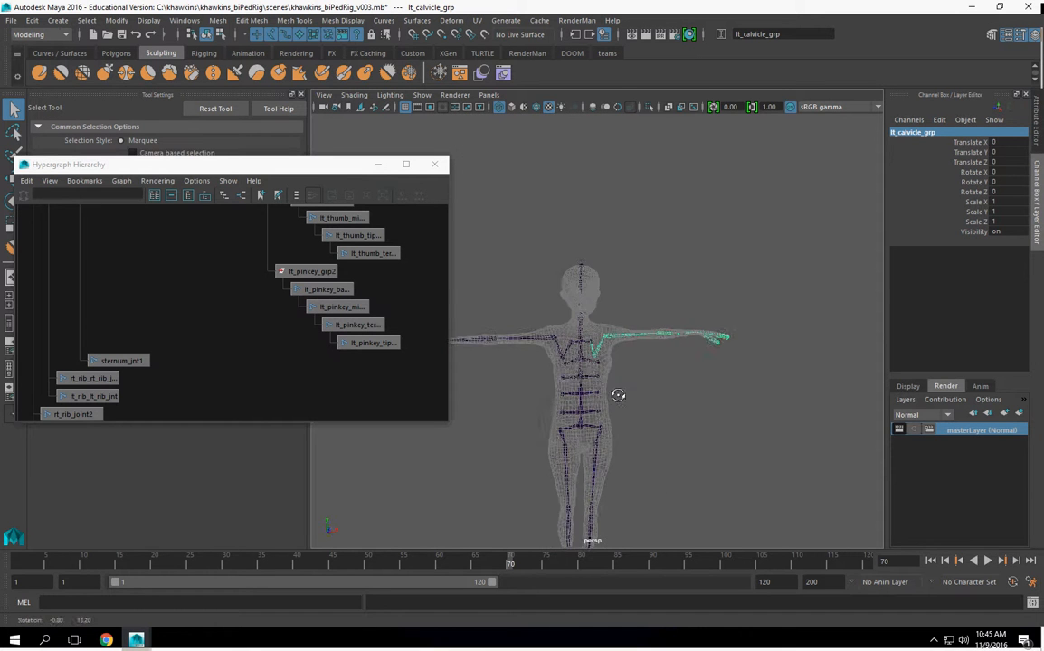
middle_click_drag(615, 383, 613, 418, "alt")
scroll(603, 404, "up", 4)
left_click(435, 164)
scroll(696, 425, "down", 6)
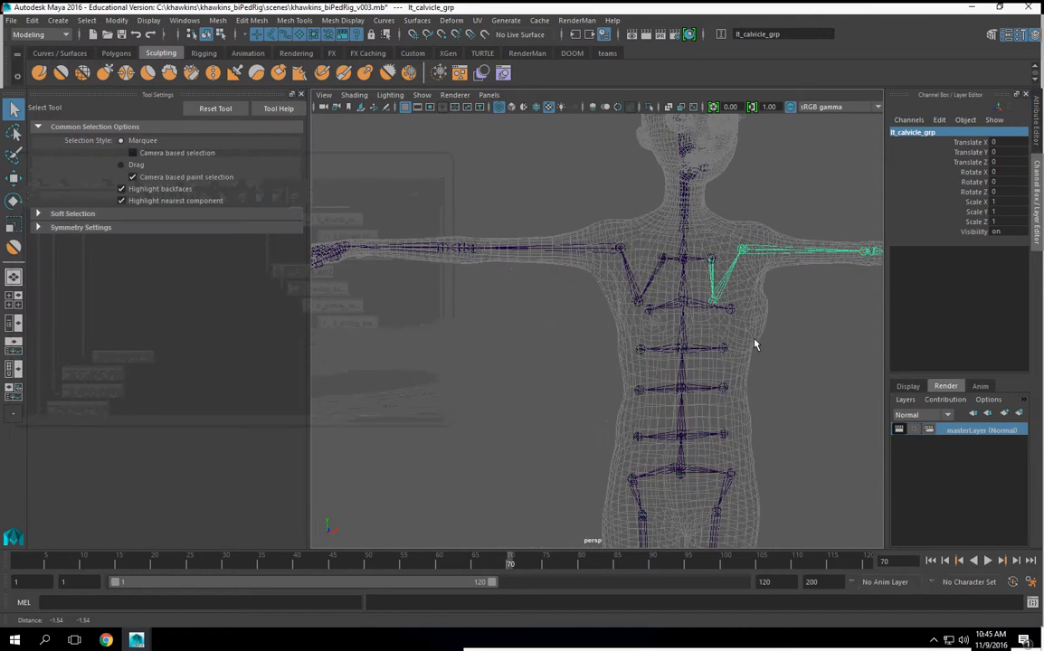
scroll(660, 390, "up", 8)
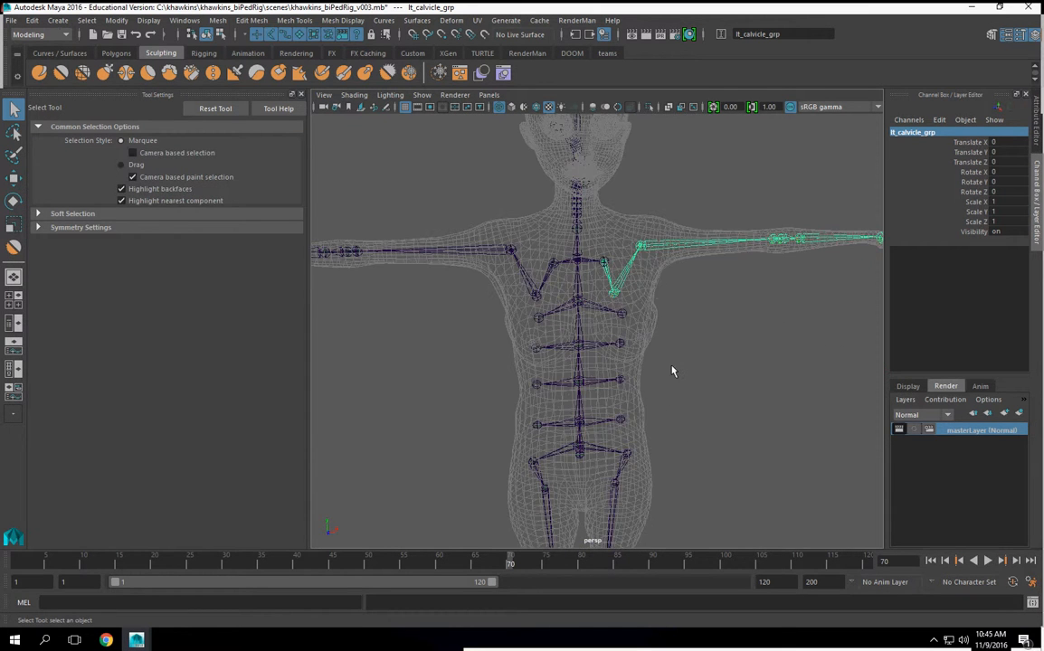
left_click_drag(673, 345, 732, 353, "alt")
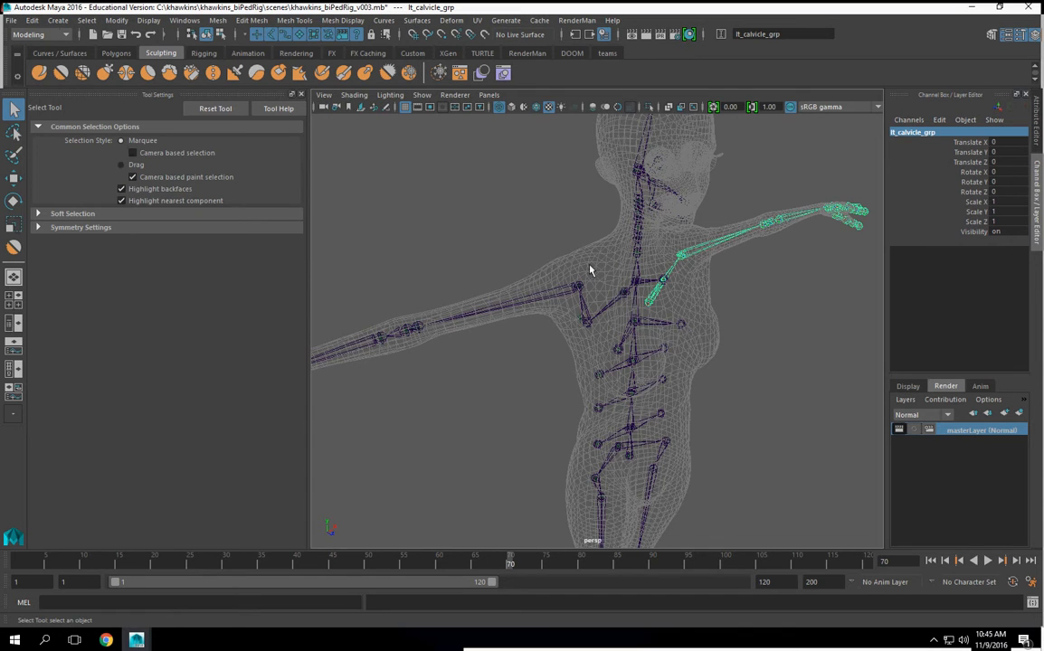
left_click(302, 95)
left_click_drag(619, 335, 519, 385, "alt")
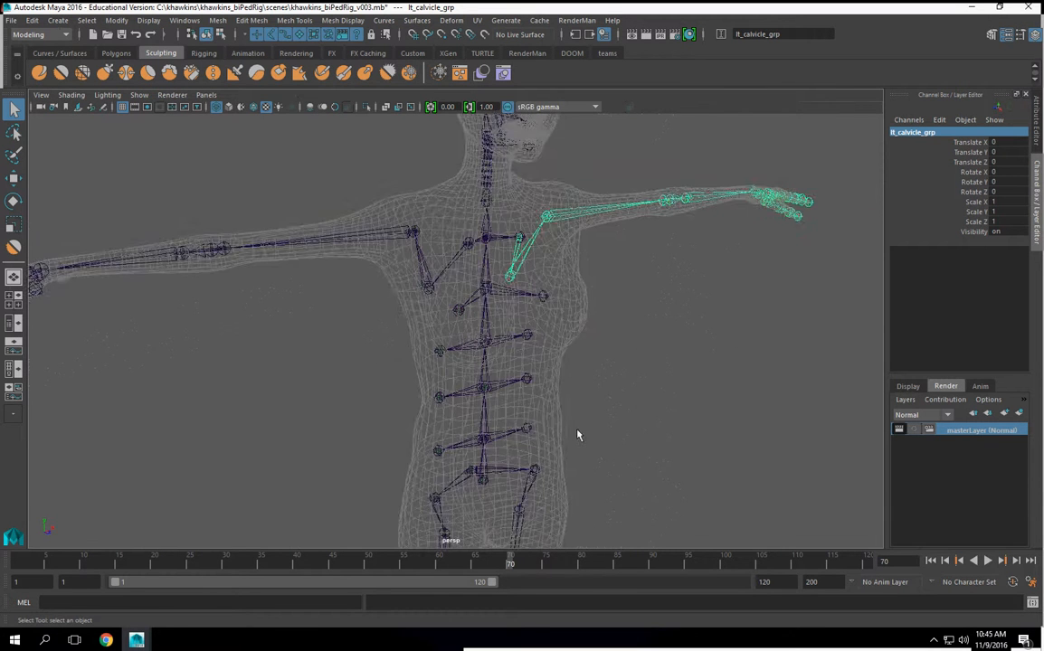
Select COG_jnt and display the local rotation axes of the skeleton's joints in component selection mode
scroll(561, 380, "up", 3)
left_click(544, 389)
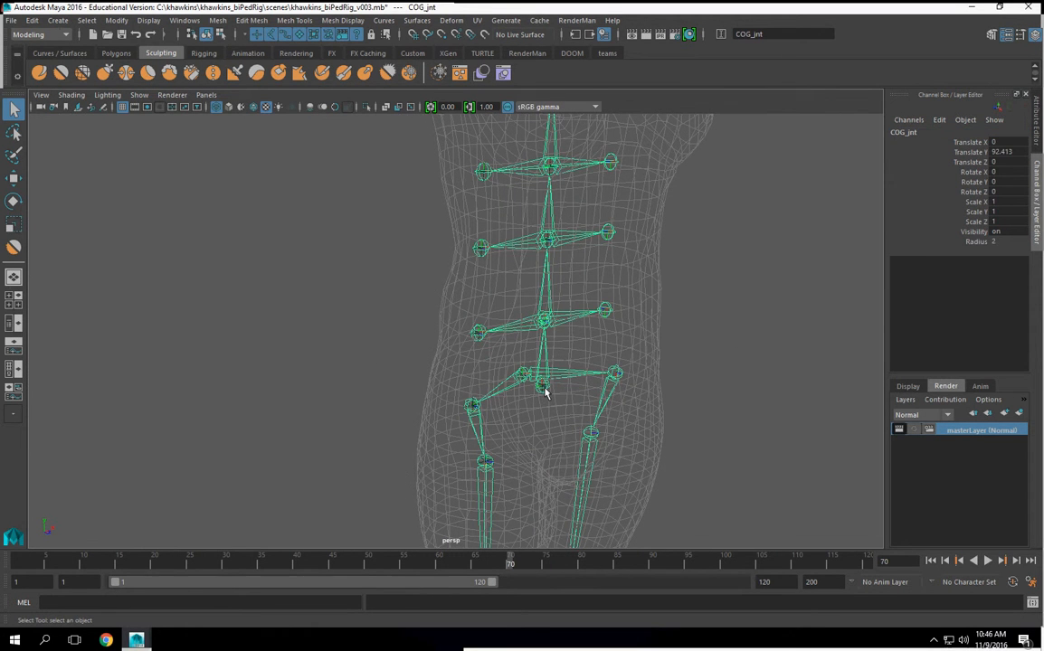
key("F8")
scroll(591, 361, "down", 3)
left_click_drag(592, 361, 489, 168, "alt")
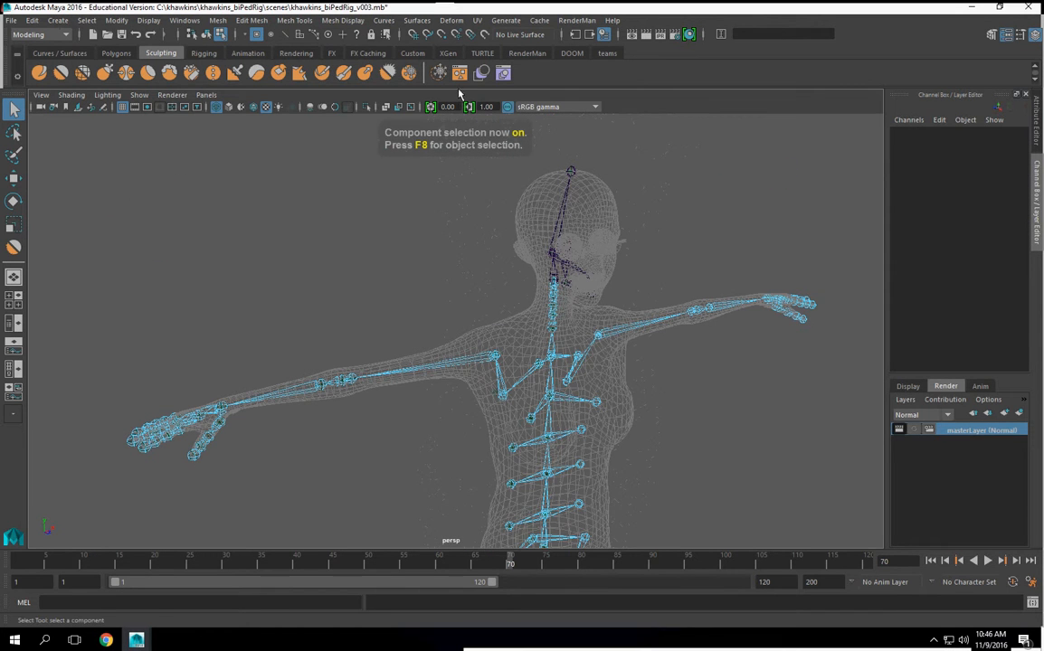
left_click(357, 36)
Examine the orientation of the local rotation axes along the body and the right arm and hand joints
middle_click_drag(445, 348, 407, 230, "alt")
left_click_drag(493, 293, 450, 302, "alt")
middle_click_drag(498, 337, 457, 353, "alt")
left_click_drag(456, 353, 471, 281, "alt")
scroll(493, 265, "up", 3)
middle_click_drag(497, 403, 470, 311, "alt")
scroll(493, 265, "up", 2)
left_click_drag(471, 310, 478, 191, "alt")
middle_click_drag(477, 191, 526, 344, "alt")
middle_click_drag(515, 263, 530, 485, "alt")
left_click_drag(530, 485, 639, 407, "alt")
left_click_drag(552, 270, 495, 482, "alt")
middle_click_drag(756, 361, 682, 381, "alt")
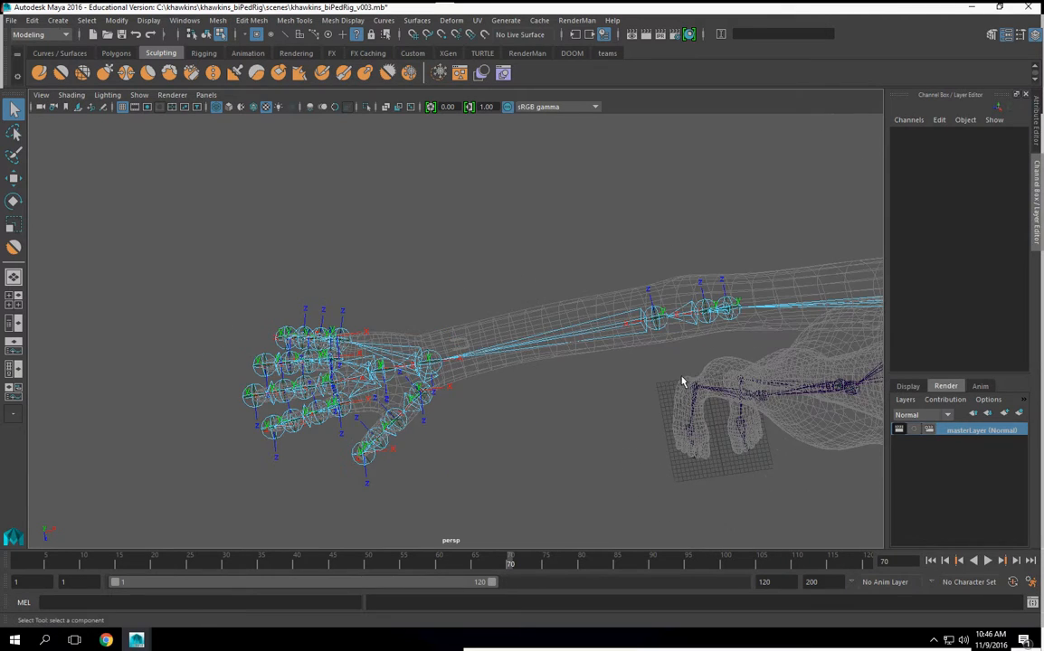
Examine the local rotation axes of the left arm, shoulder and clavicle joints against the right side
left_click_drag(714, 361, 271, 349, "alt")
left_click(224, 383)
left_click_drag(282, 409, 500, 382, "alt")
right_click_drag(499, 382, 470, 389, "alt")
middle_click_drag(470, 388, 310, 368, "alt")
left_click_drag(452, 380, 531, 342, "alt")
middle_click_drag(154, 334, 578, 349, "alt")
middle_click_drag(321, 326, 424, 347, "alt")
left_click_drag(425, 348, 424, 352, "alt")
right_click_drag(424, 352, 435, 375, "alt")
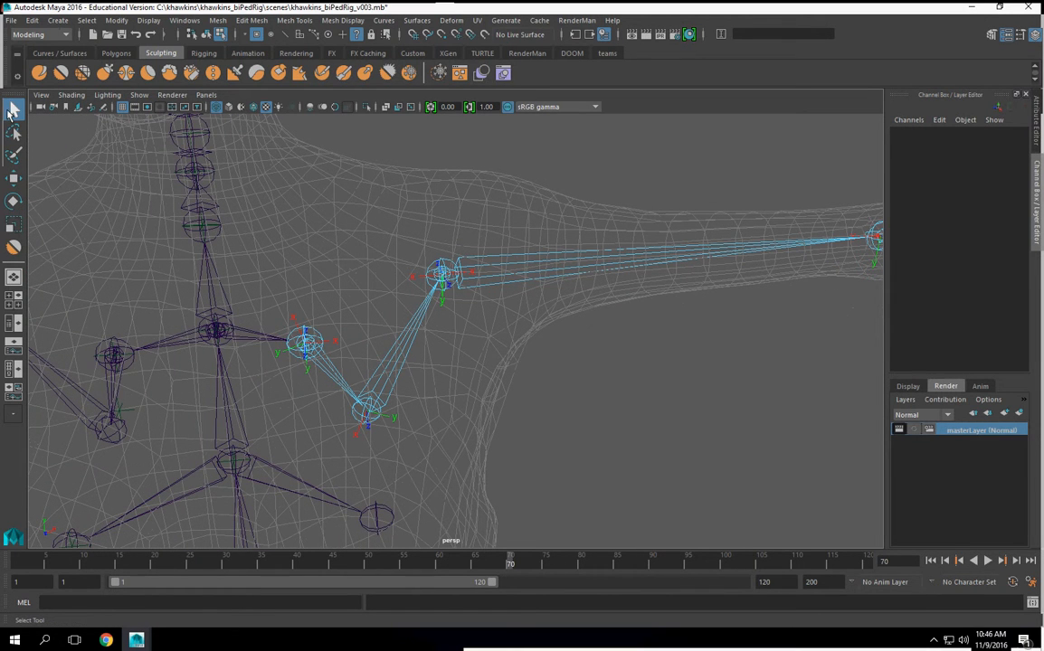
Return to object selection and check the left shoulder joint and shoulder blade in the clavicle chain
left_click(316, 341)
key("F8")
left_click(340, 383)
left_click(441, 273)
scroll(455, 332, "up", 3)
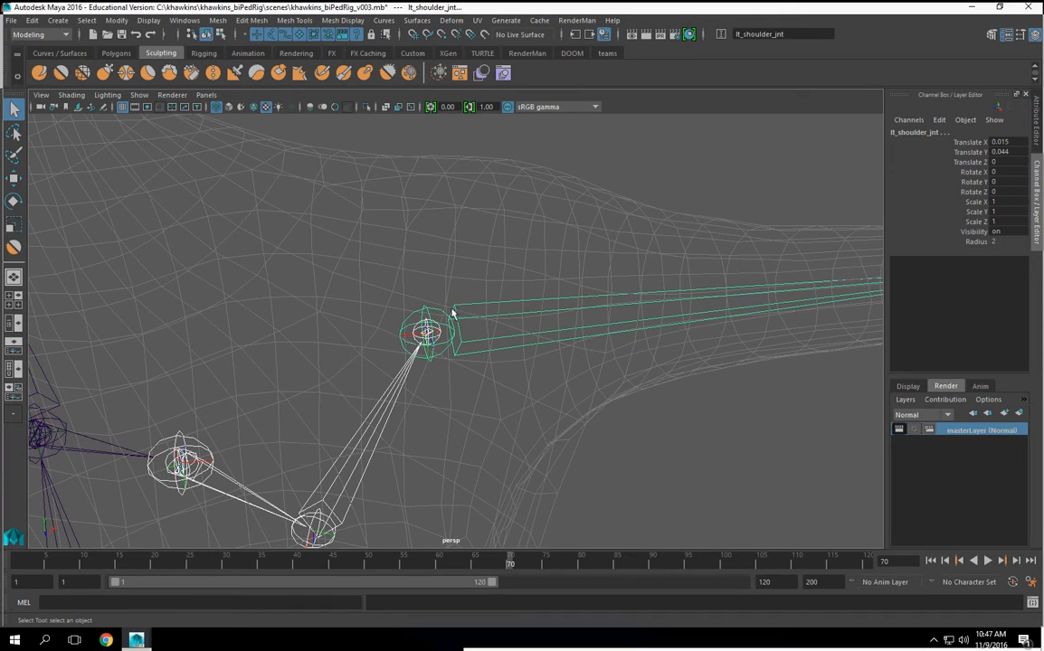
key("Up")
left_click_drag(459, 445, 650, 497, "alt")
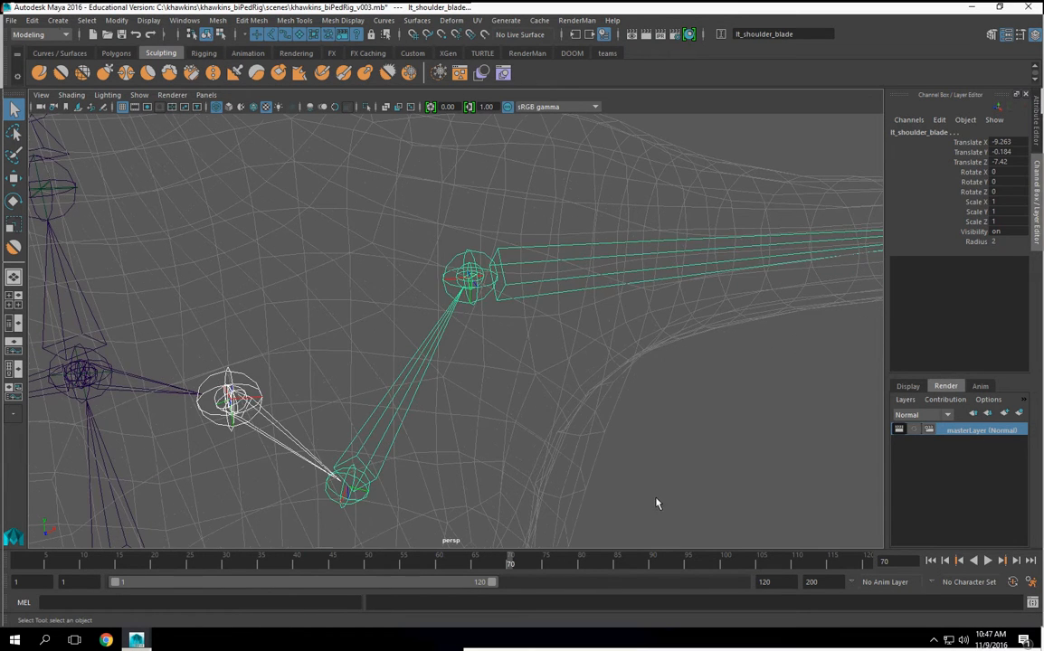
left_click(596, 402)
Select the left shoulder joint and inspect its joint chain out to the fingers
left_click_drag(596, 402, 496, 274, "alt")
left_click(496, 269)
scroll(689, 405, "down", 1)
middle_click_drag(689, 405, 223, 418, "alt")
scroll(463, 408, "down", 4)
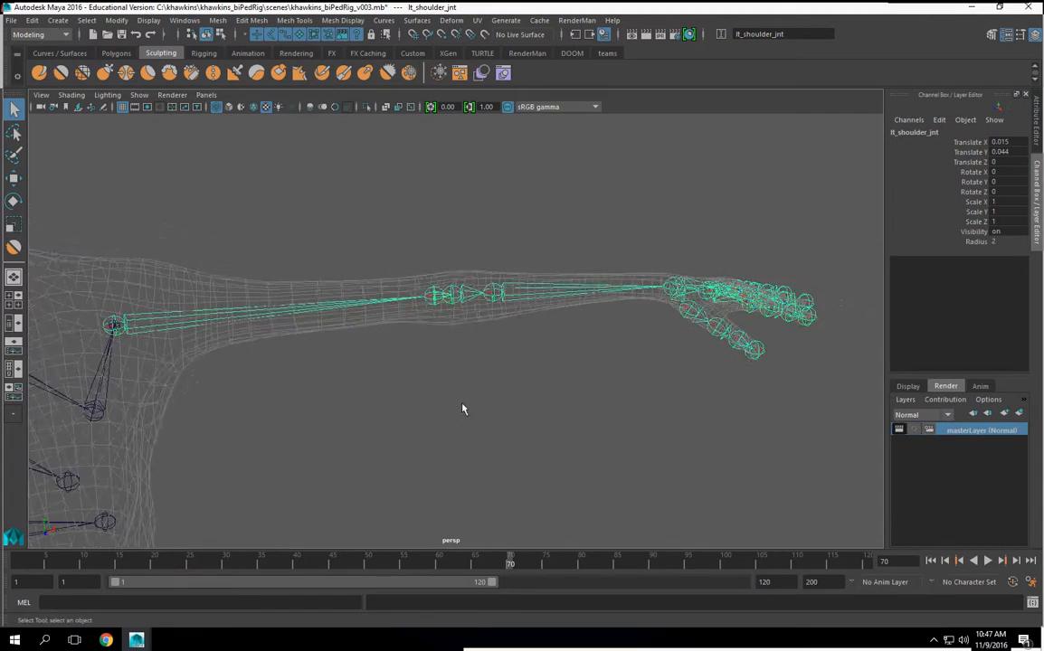
middle_click_drag(461, 408, 793, 378, "alt")
left_click_drag(357, 361, 429, 305, "alt")
Orient the left clavicle joint and its children with X primary, Y secondary and +Y as secondary axis world orientation
left_click(389, 300)
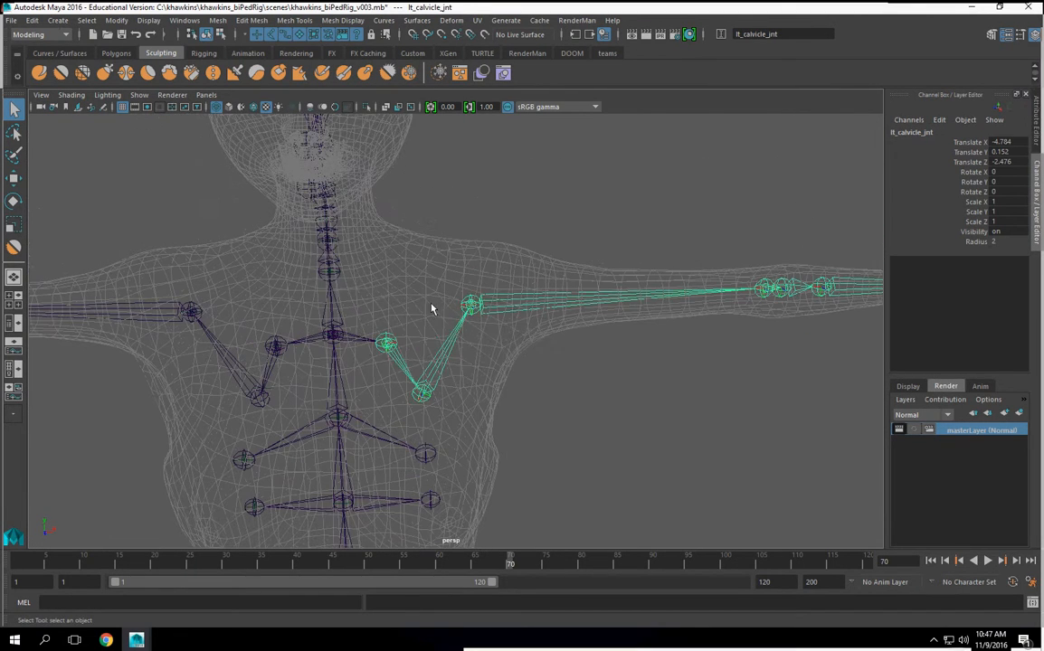
key("space")
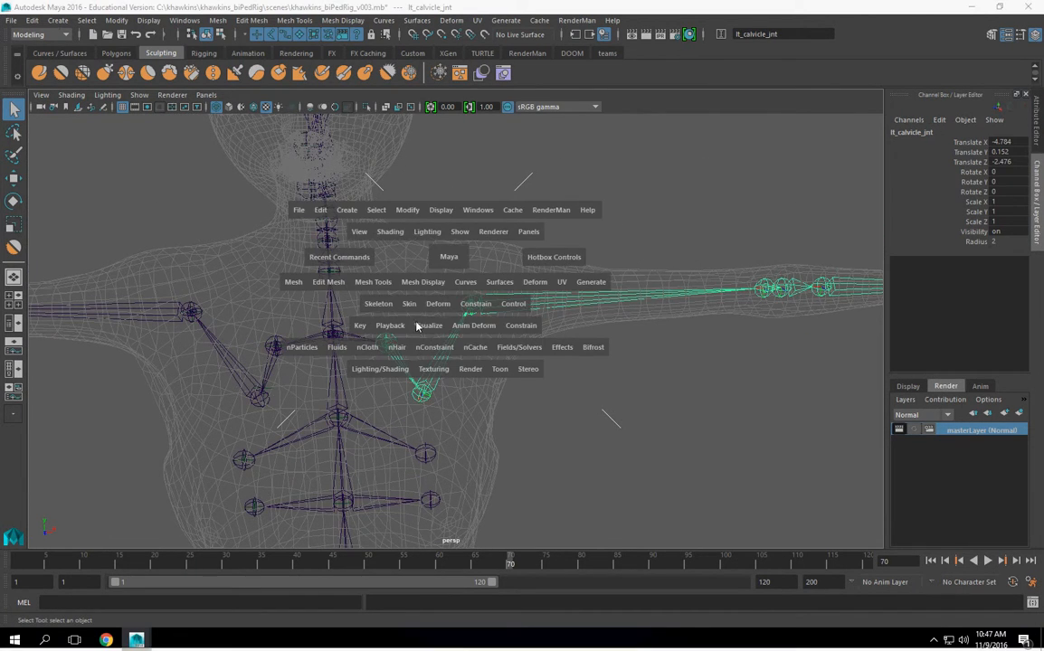
left_click(379, 304)
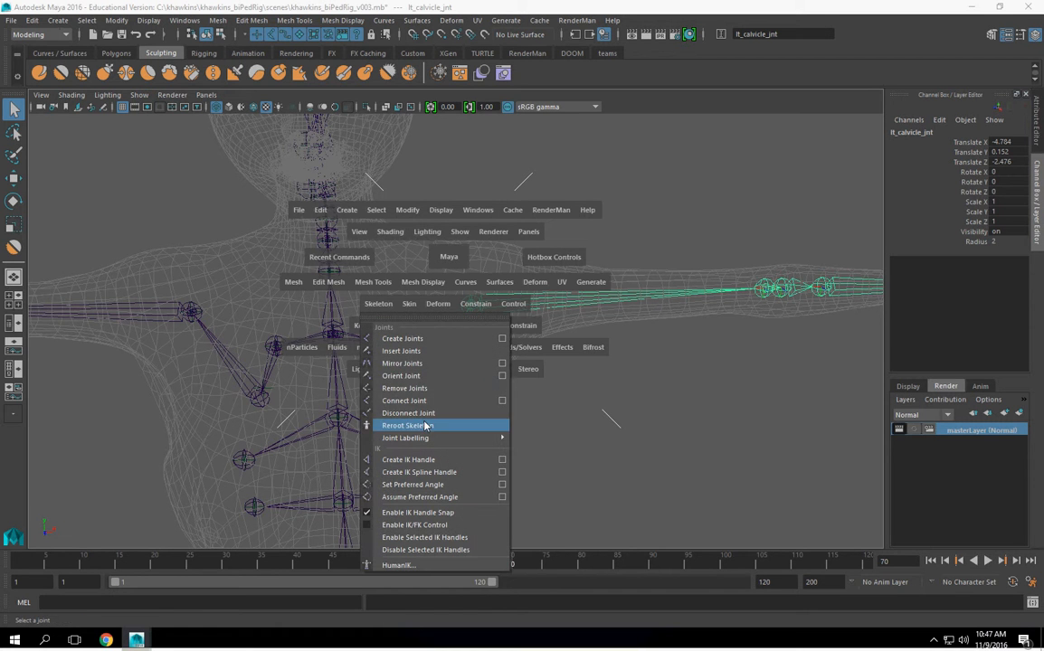
left_click(502, 377)
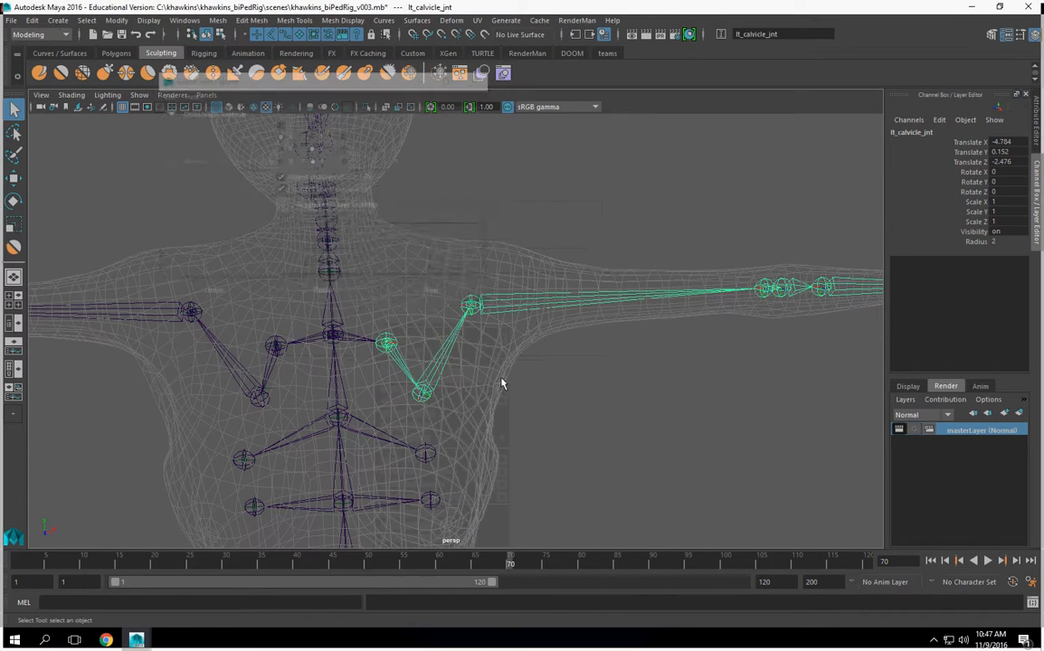
left_click_drag(594, 419, 647, 438, "alt")
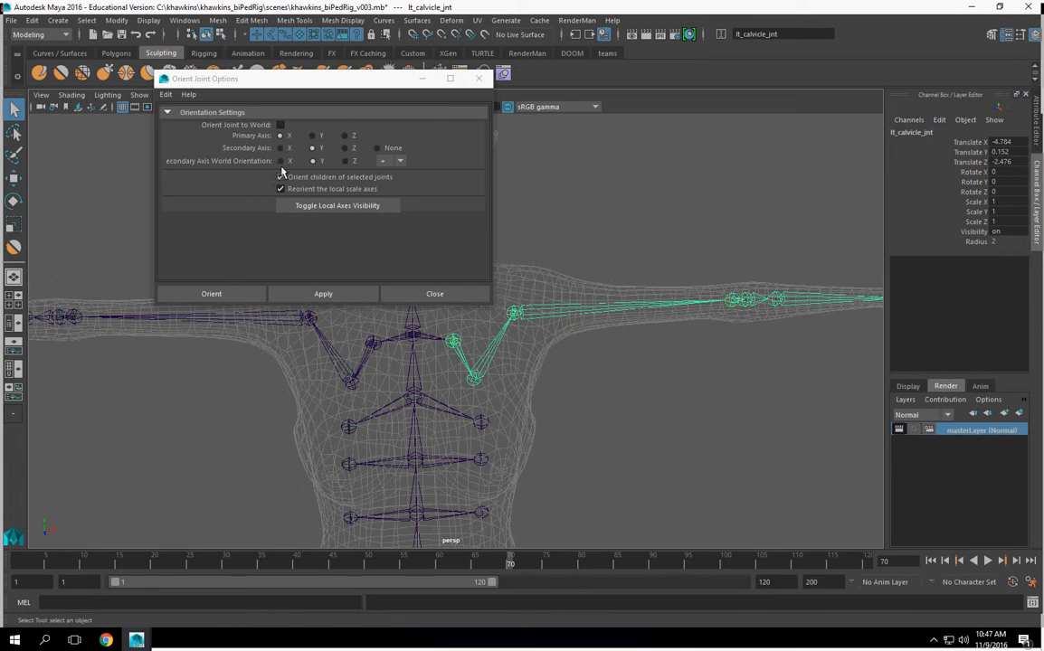
left_click(323, 294)
Examine the local rotation axes along the left arm and hand, including those of the pinkey and fingers groups
left_click_drag(691, 479, 648, 421, "alt")
key("F8")
left_click_drag(611, 342, 430, 374, "alt")
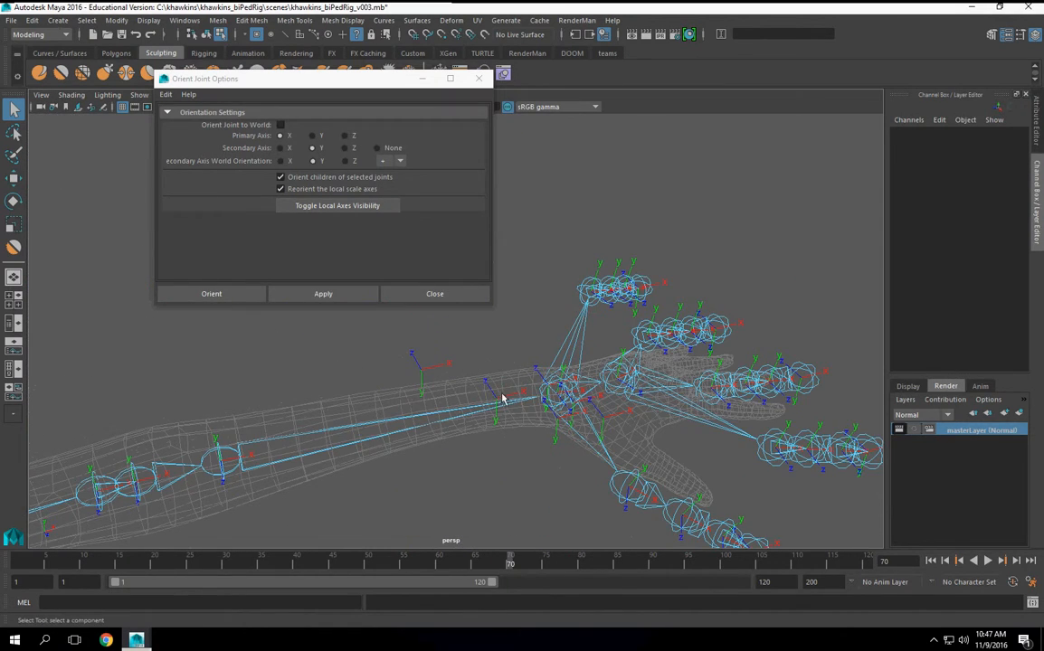
left_click(421, 371)
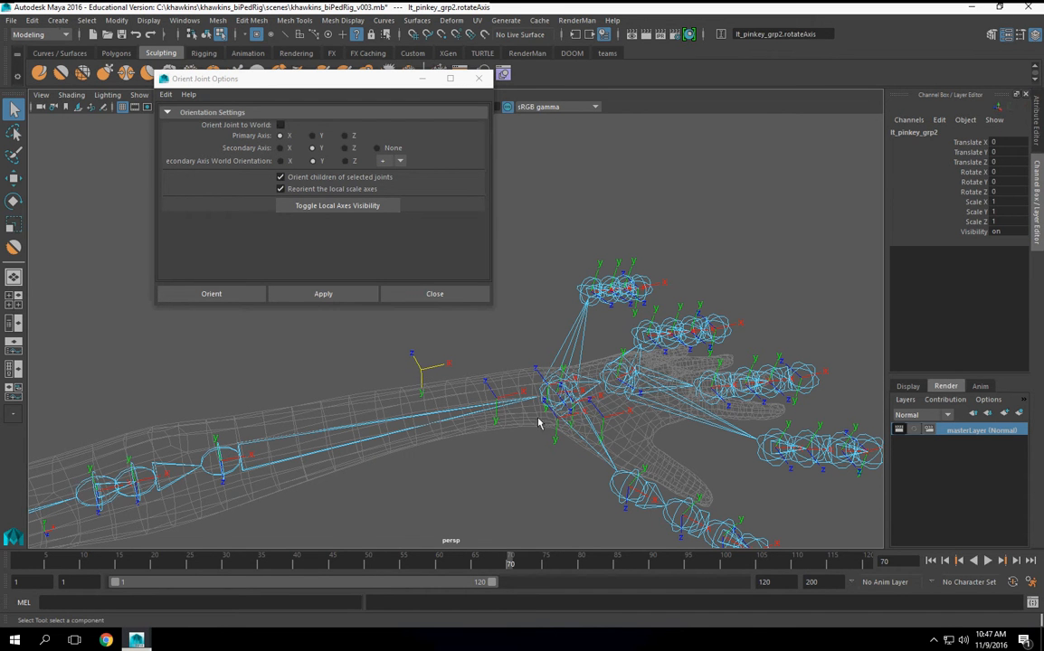
left_click(496, 397)
middle_click_drag(542, 436, 482, 400, "alt")
left_click_drag(482, 401, 475, 393, "alt")
middle_click_drag(475, 393, 711, 430, "alt")
key("f")
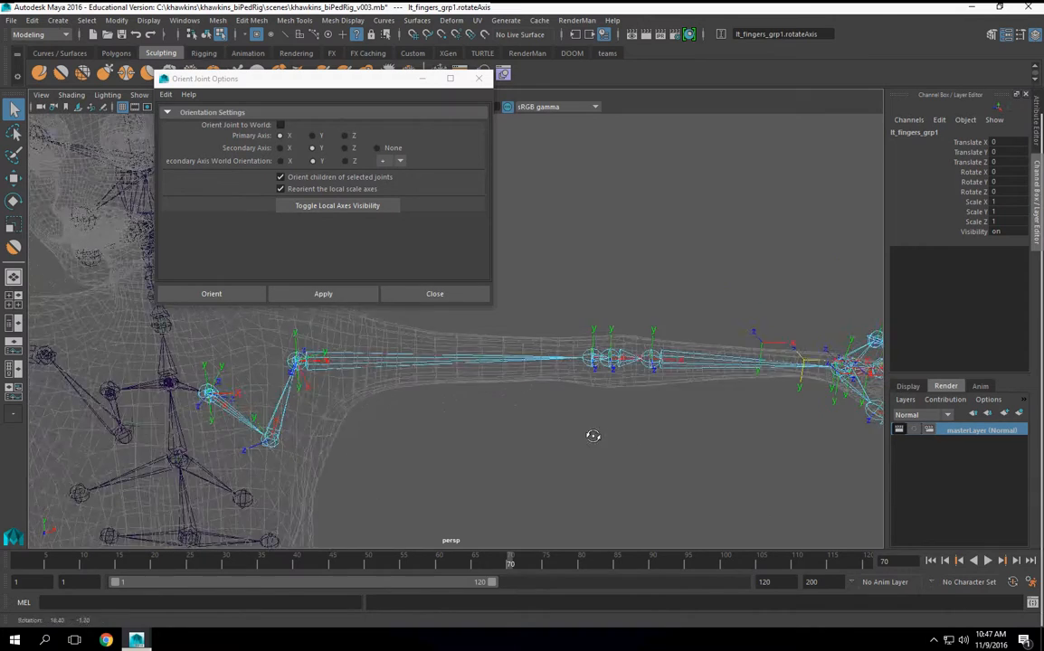
left_click_drag(561, 404, 495, 416, "alt")
middle_click_drag(495, 416, 629, 459, "alt")
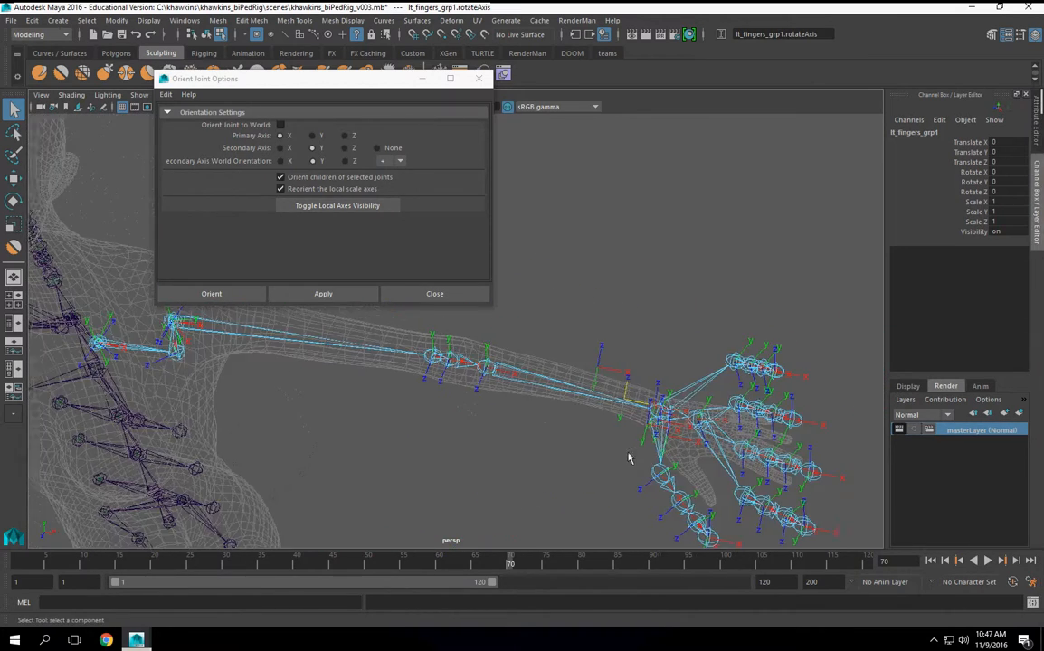
scroll(624, 457, "down", 3)
Undo the left clavicle chain's joint orientation and return to object selection
key("ctrl+z")
key("ctrl+z")
key("ctrl+z")
left_click_drag(614, 458, 590, 436, "alt")
Select the left thumb base joint's parent group and snap its pivot onto the thumb base joint
left_click(597, 434)
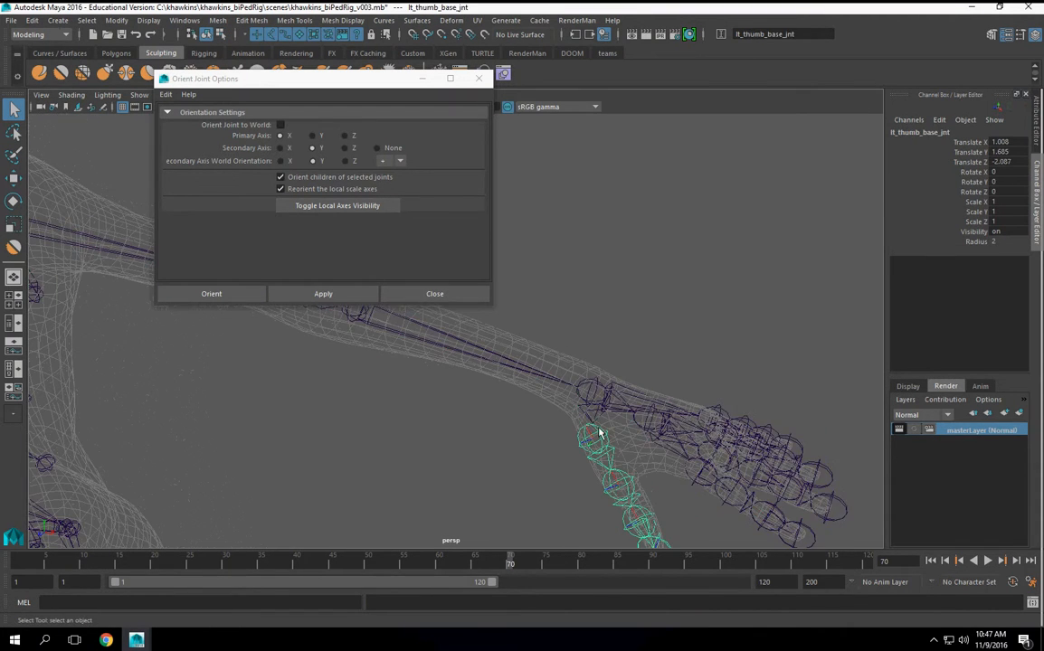
key("ctrl+g")
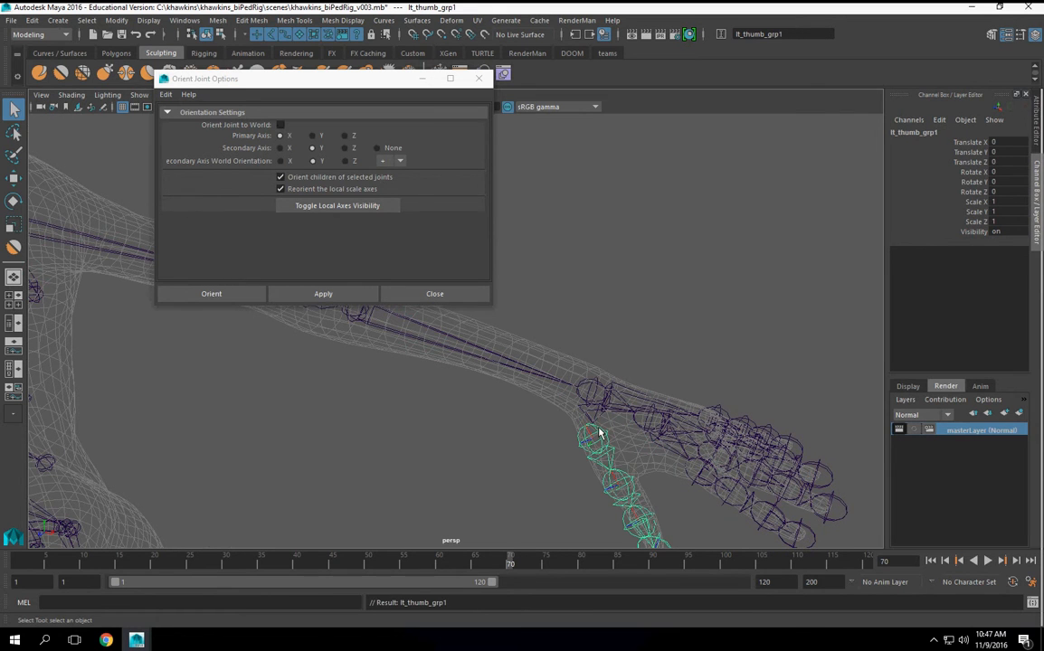
left_click(13, 178)
scroll(517, 397, "down", 2)
middle_click_drag(517, 397, 482, 375, "alt")
scroll(486, 384, "up", 3)
key("d")
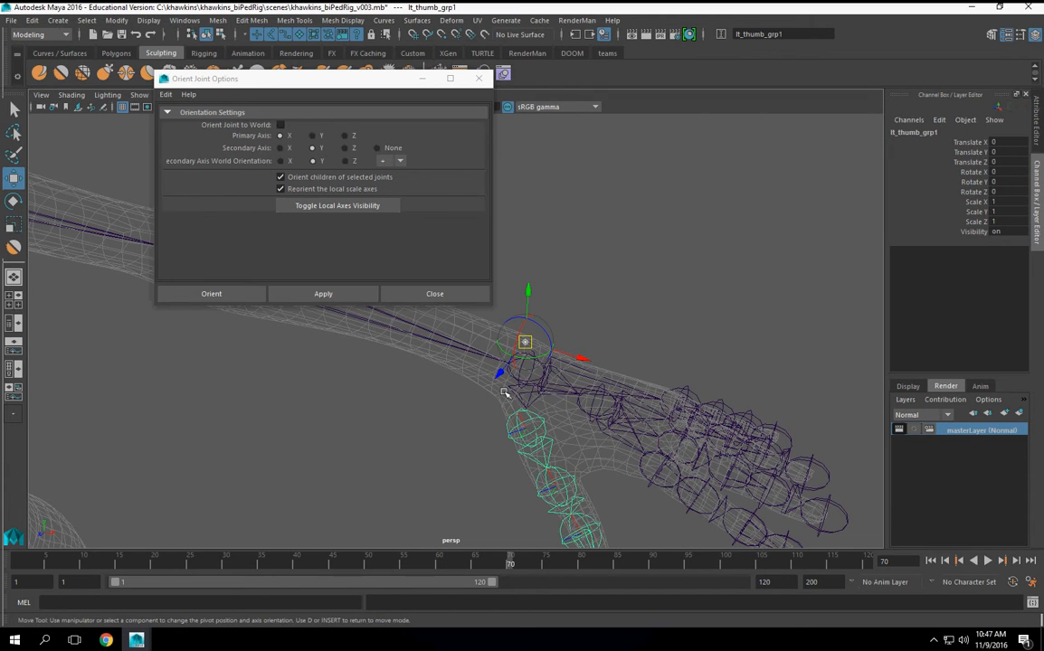
key("v")
left_click_drag(526, 344, 521, 430)
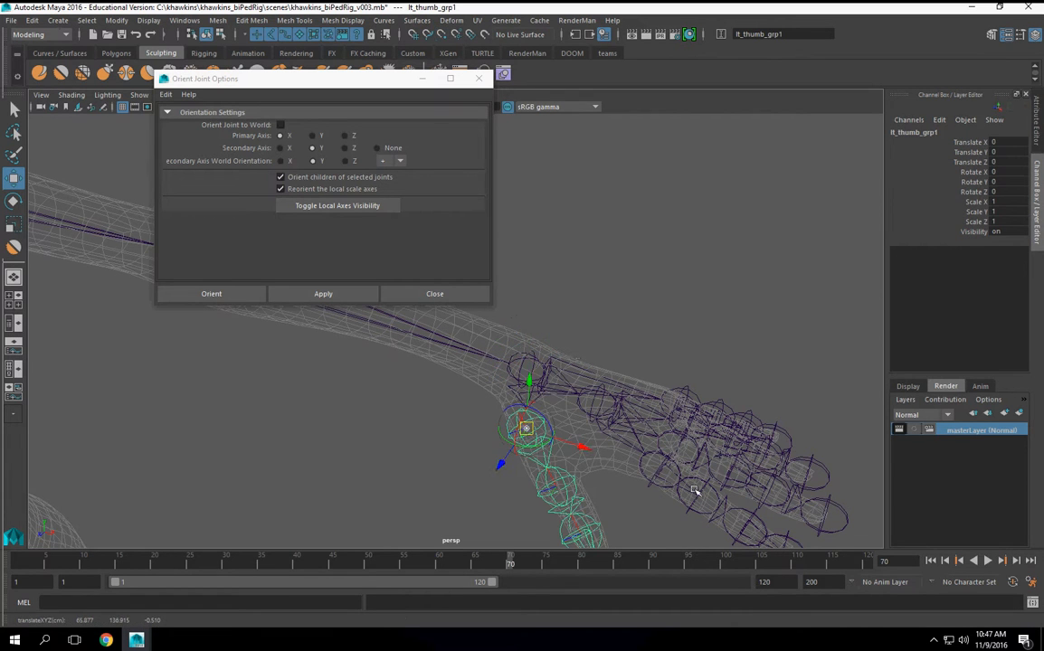
Select the left middle finger's parent group and move its pivot onto the middle finger's base joint
middle_click_drag(679, 465, 615, 433, "alt")
left_click(612, 432)
key("Up")
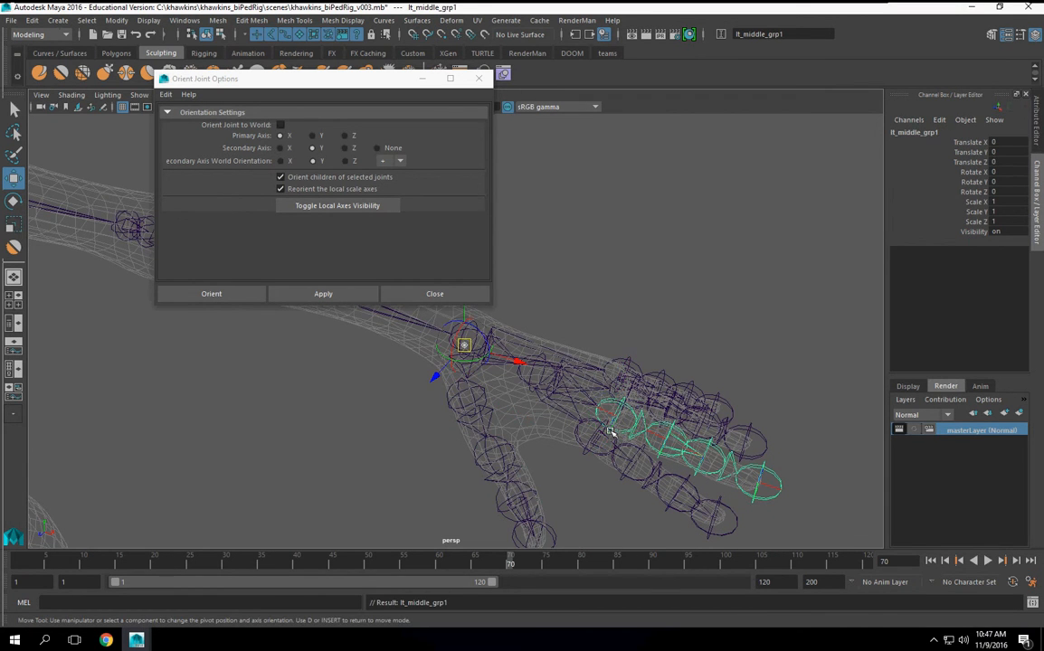
left_click_drag(463, 348, 511, 416)
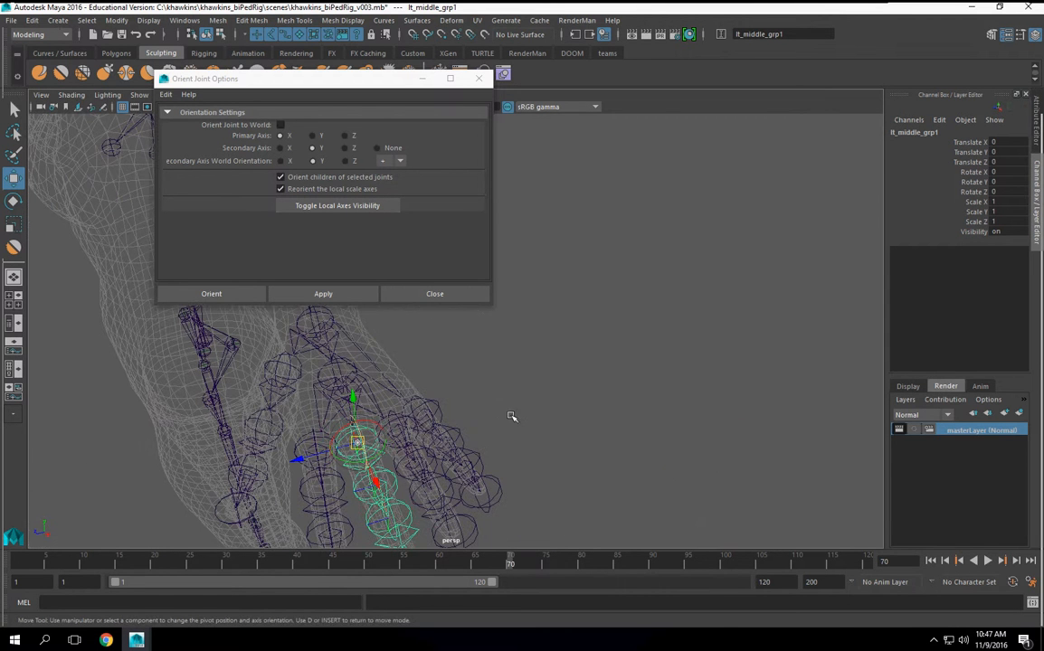
Select the left ring finger's parent group and snap its pivot onto the ring finger's base joint
left_click(408, 421)
key("Up")
left_click_drag(438, 421, 447, 429, "alt")
key("v")
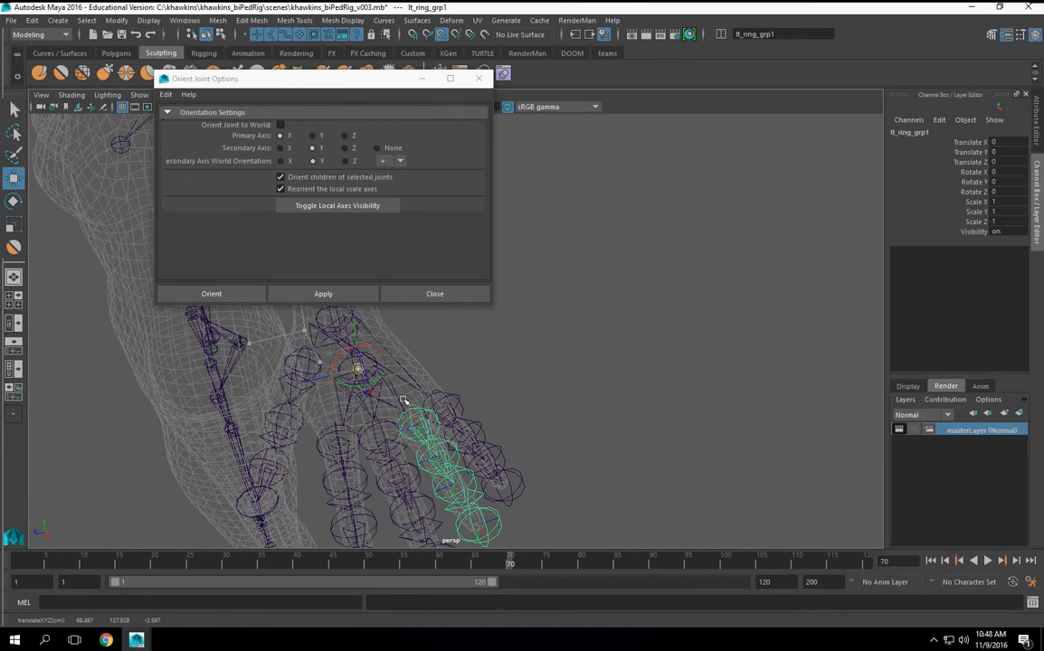
Select the left pinkey finger's parent group and move its pivot onto the pinkey's base joint
left_click(456, 396)
key("Up")
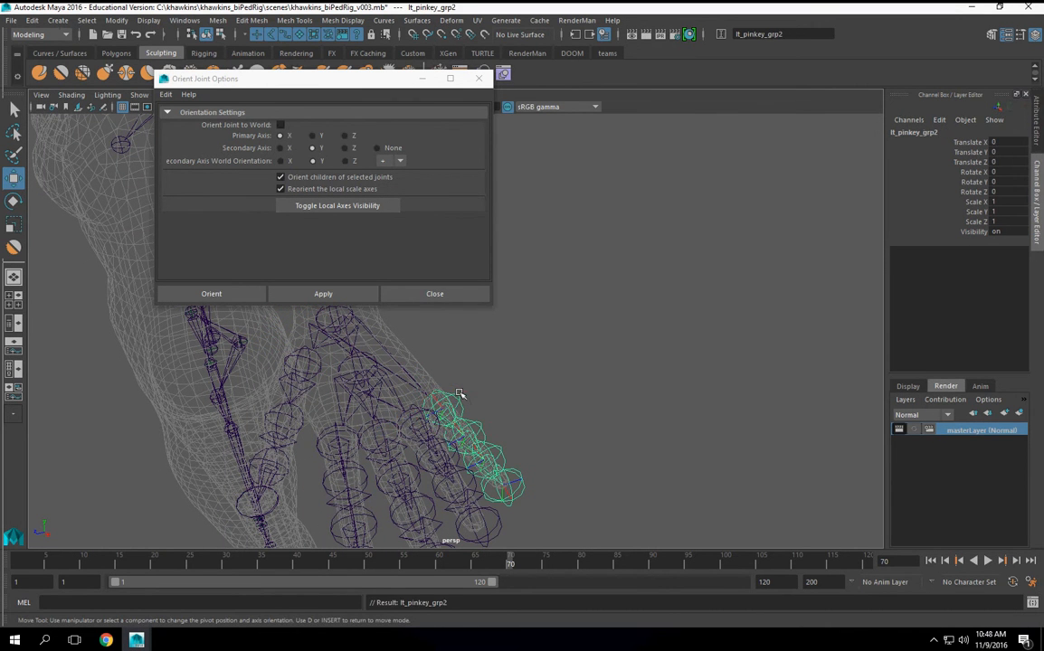
right_click_drag(460, 394, 429, 245, "alt")
middle_click_drag(473, 349, 537, 437, "alt")
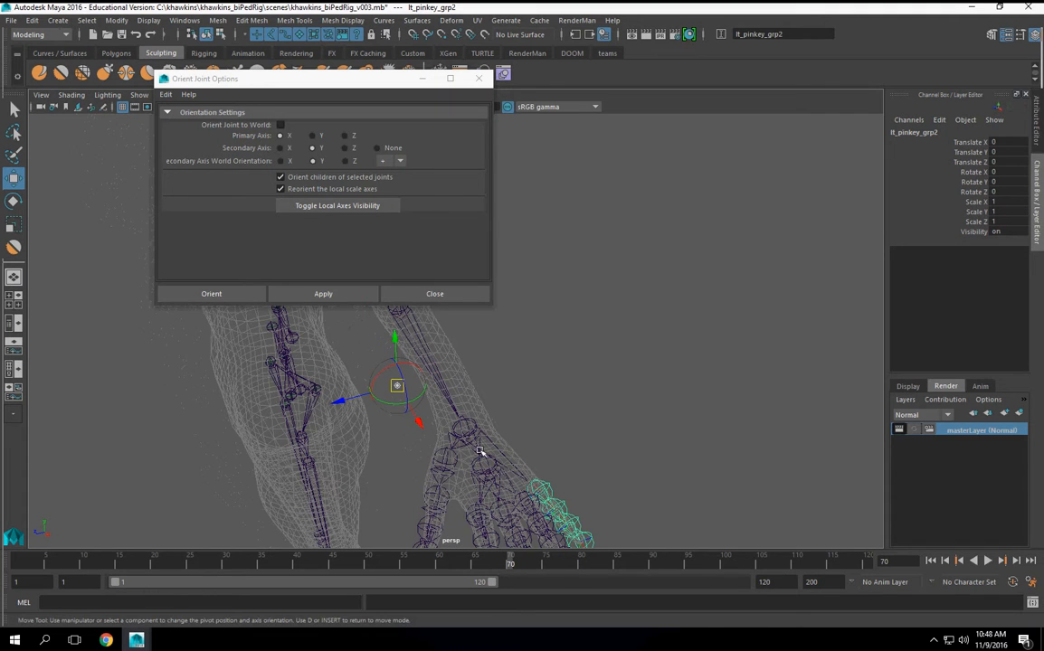
left_click_drag(396, 387, 506, 402)
Check the hierarchy and pivots above the left hand at the wrist and forearm joints
key("Up")
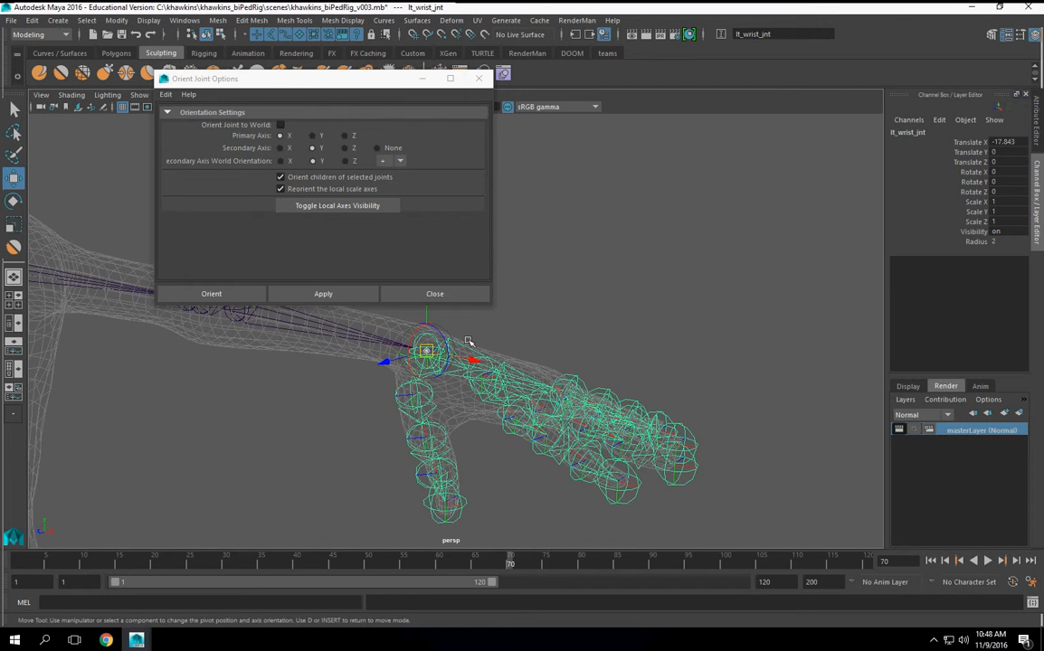
left_click_drag(428, 340, 405, 358, "alt")
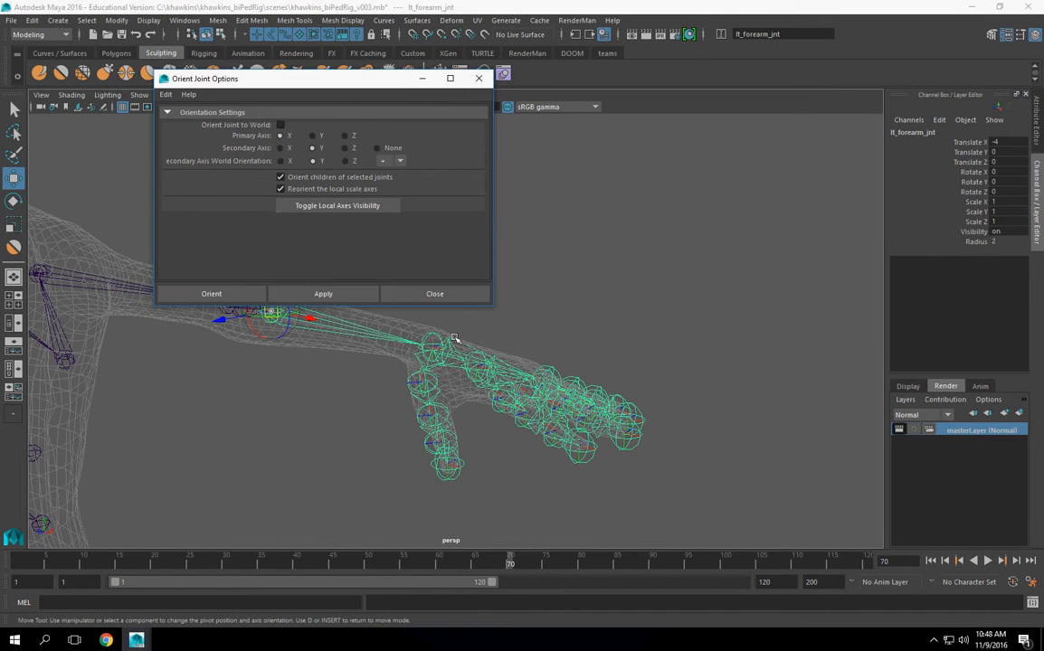
left_click_drag(447, 323, 459, 419, "alt")
left_click(416, 379)
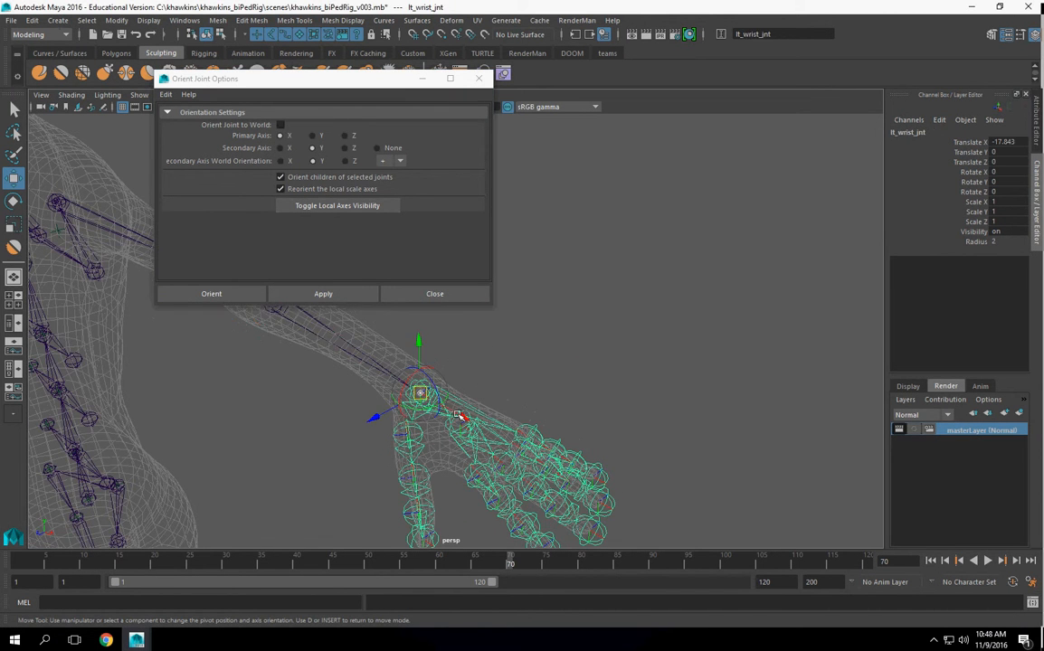
key("Up")
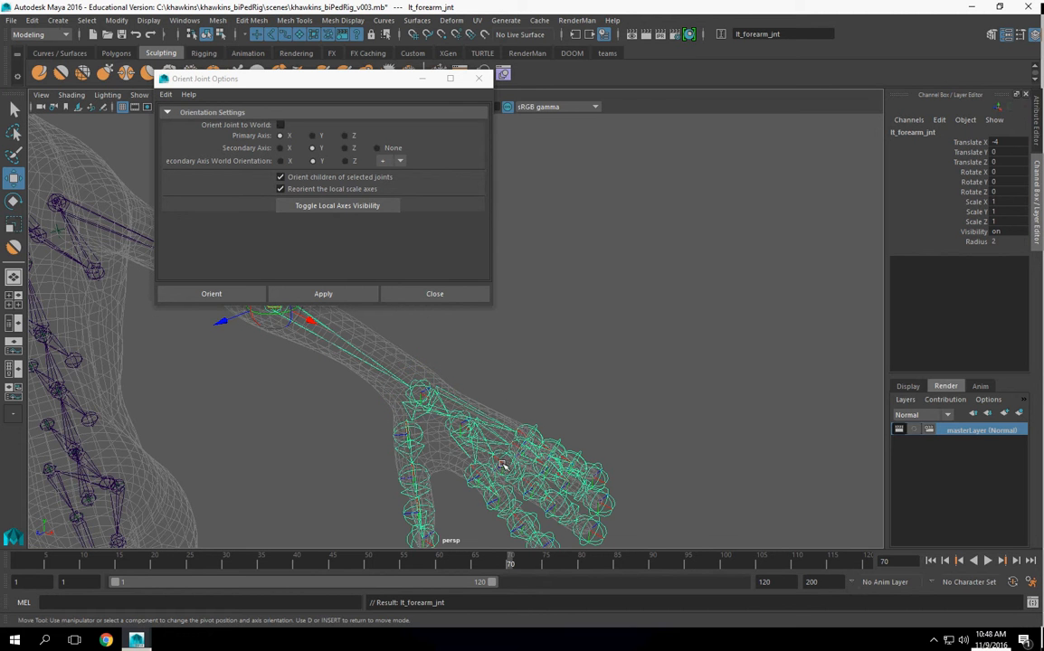
right_click_drag(513, 497, 515, 461, "alt")
left_click_drag(480, 459, 431, 453, "alt")
Select the left hip joint's parent group and snap its pivot onto the left hip joint
right_click_drag(467, 471, 489, 418, "alt")
left_click_drag(488, 418, 676, 282, "alt")
left_click(477, 439)
middle_click_drag(507, 466, 496, 366, "alt")
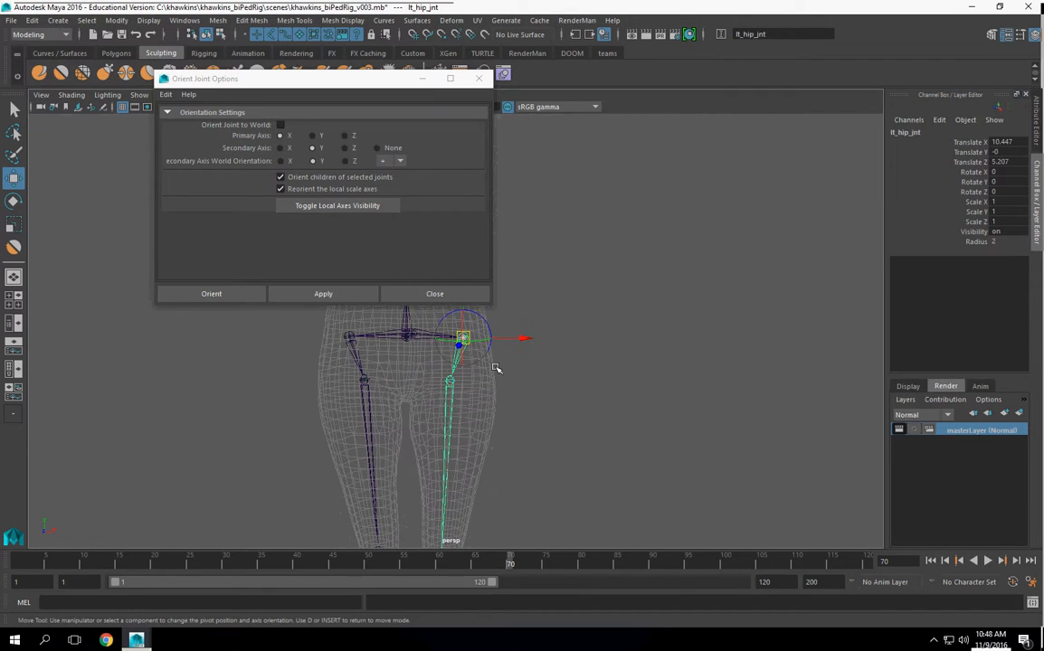
key("Up")
left_click_drag(541, 378, 466, 418, "alt")
key("v")
left_click_drag(366, 358, 465, 374)
Check the right hip joint and its parent leg group for comparison with the left leg
left_click_drag(548, 440, 501, 453, "alt")
scroll(501, 453, "down", 4)
scroll(484, 425, "up", 4)
left_click_drag(481, 407, 535, 368, "alt")
left_click(329, 370)
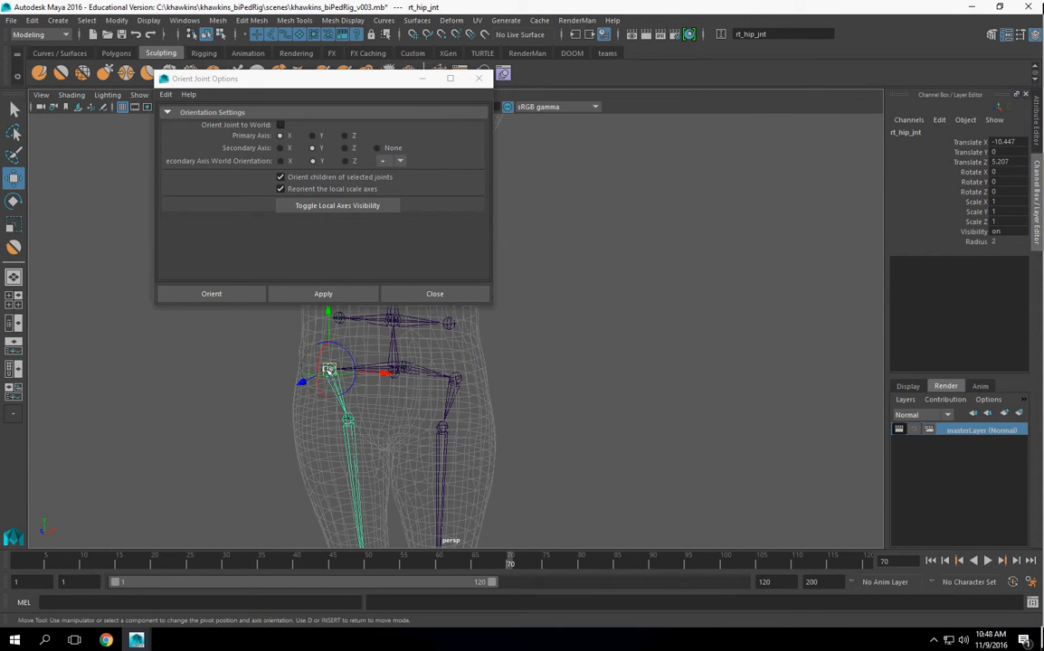
key("Up")
Check the right shin joint and the pivot of the right foot group at the ankle
scroll(440, 401, "down", 5)
left_click_drag(608, 289, 635, 329, "alt")
middle_click_drag(635, 329, 700, 149, "alt")
scroll(613, 387, "up", 5)
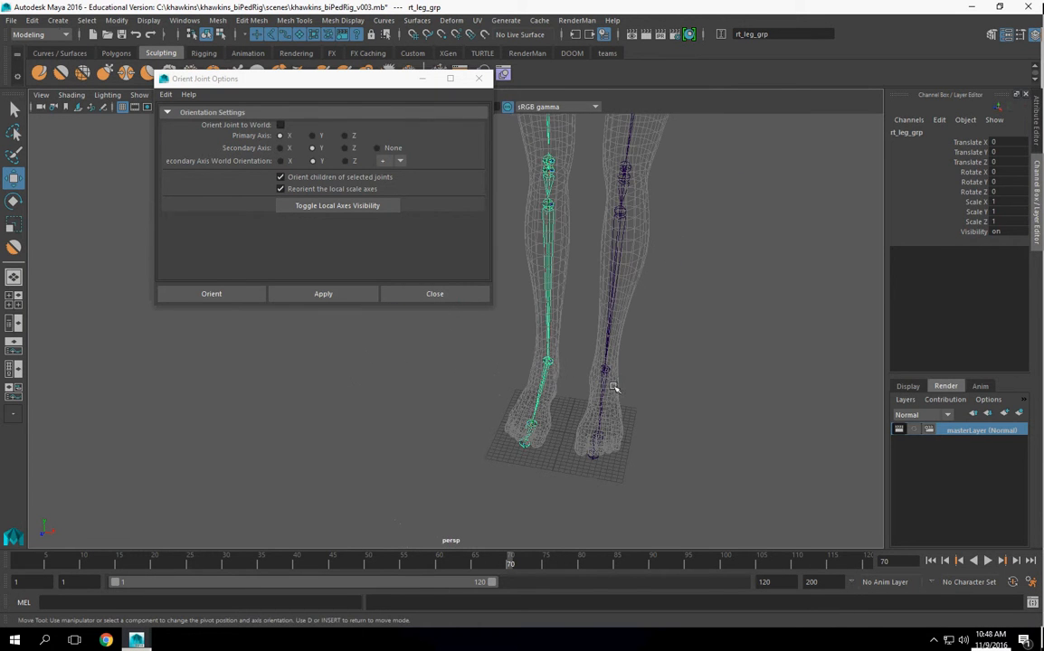
left_click(549, 365)
key("Up")
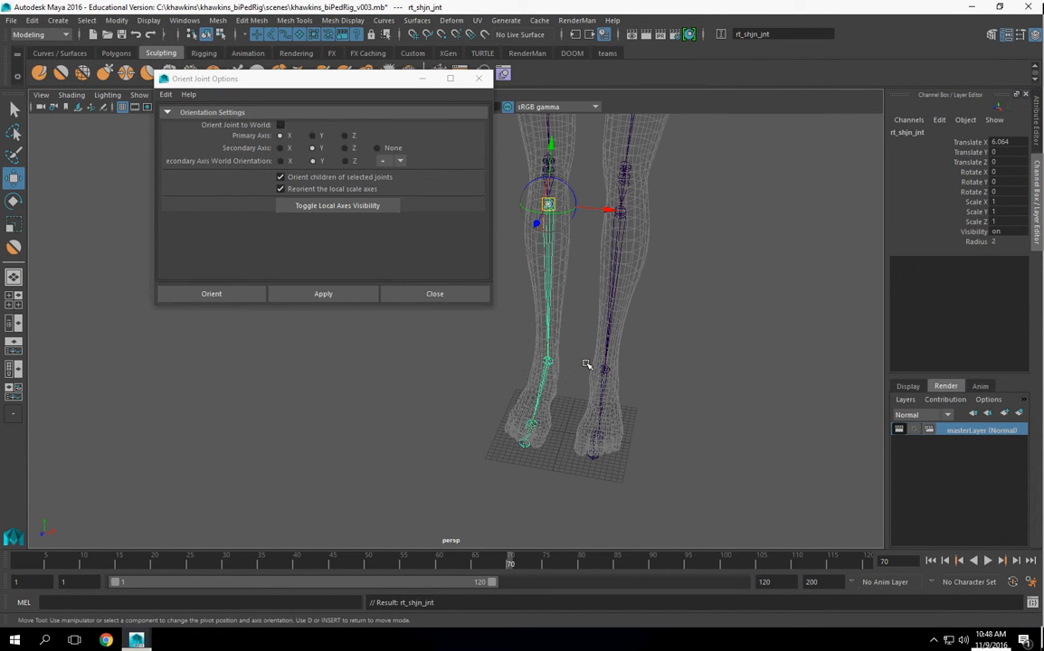
left_click_drag(613, 455, 568, 437, "alt")
left_click(623, 454)
key("Up")
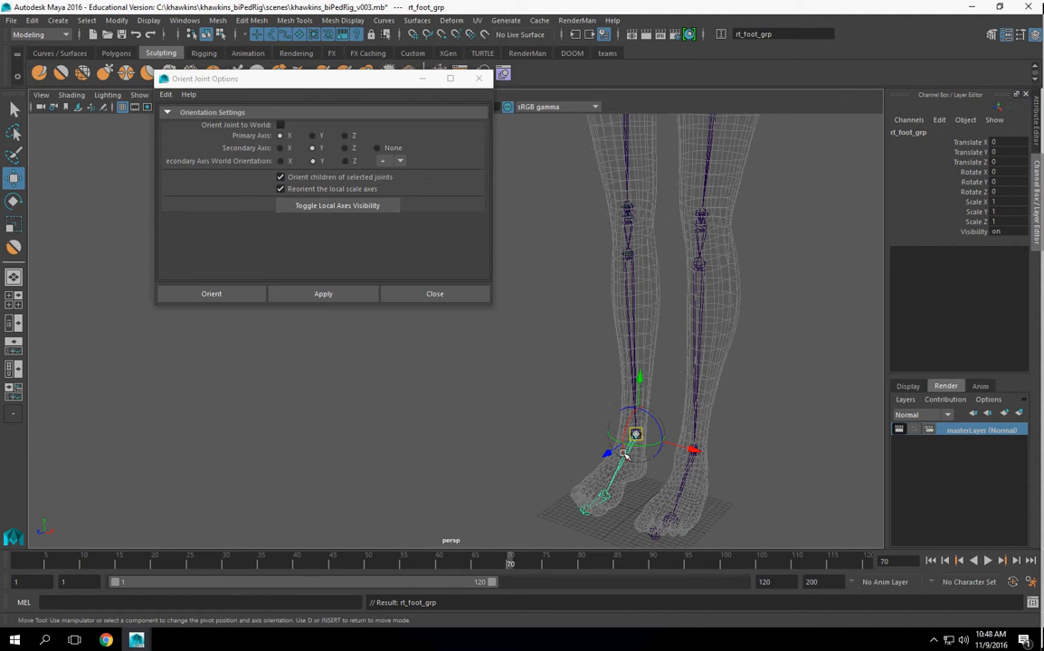
Select the group above the left ankle joint and rename it lt_foot_grp
left_click(688, 476)
key("Up")
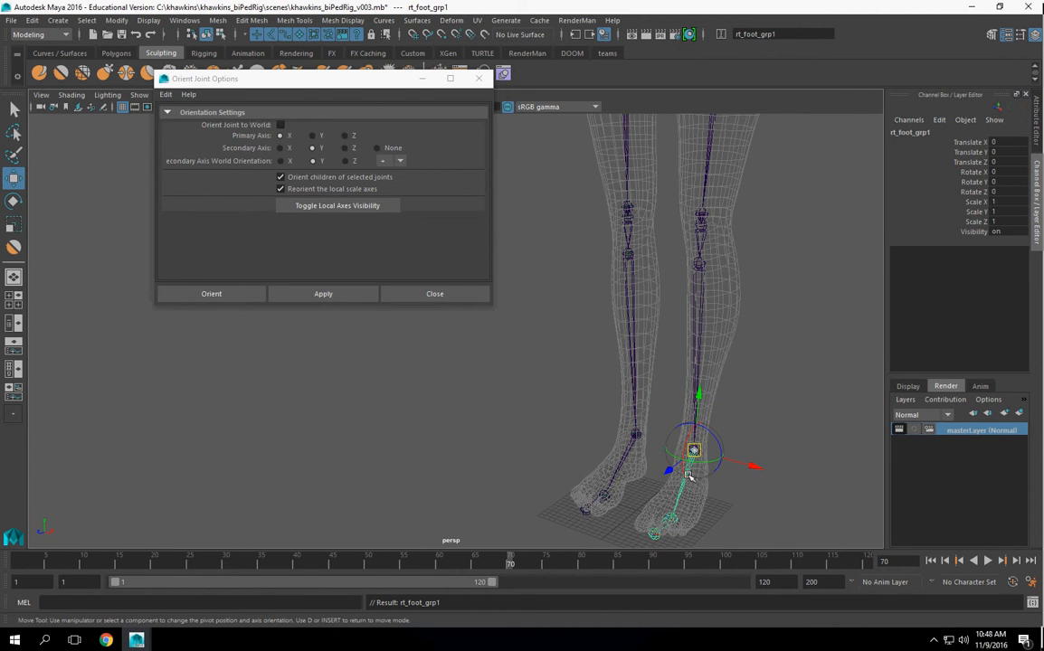
double_click(895, 134)
left_click_drag(897, 132, 859, 128)
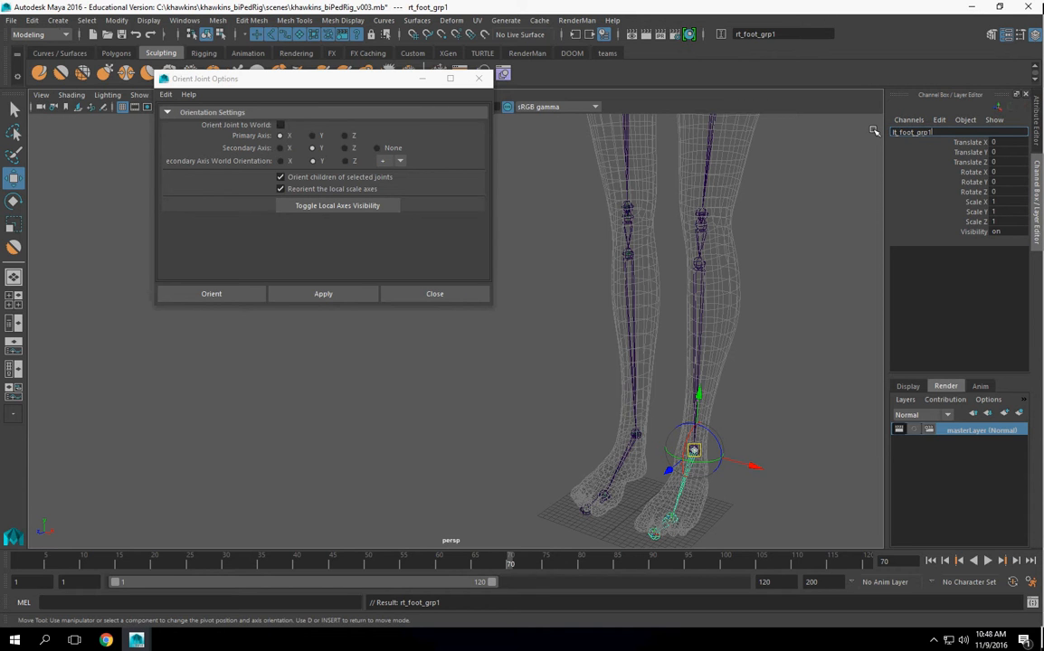
key("BackSpace")
key("Return")
Select the left clavicle joint and reapply the joint orientation to its chain with X primary and Y secondary
right_click_drag(719, 142, 691, 303, "alt")
middle_click_drag(691, 303, 615, 556, "alt")
right_click_drag(615, 556, 647, 433, "alt")
left_click_drag(648, 433, 417, 381, "alt")
middle_click_drag(441, 409, 510, 433, "alt")
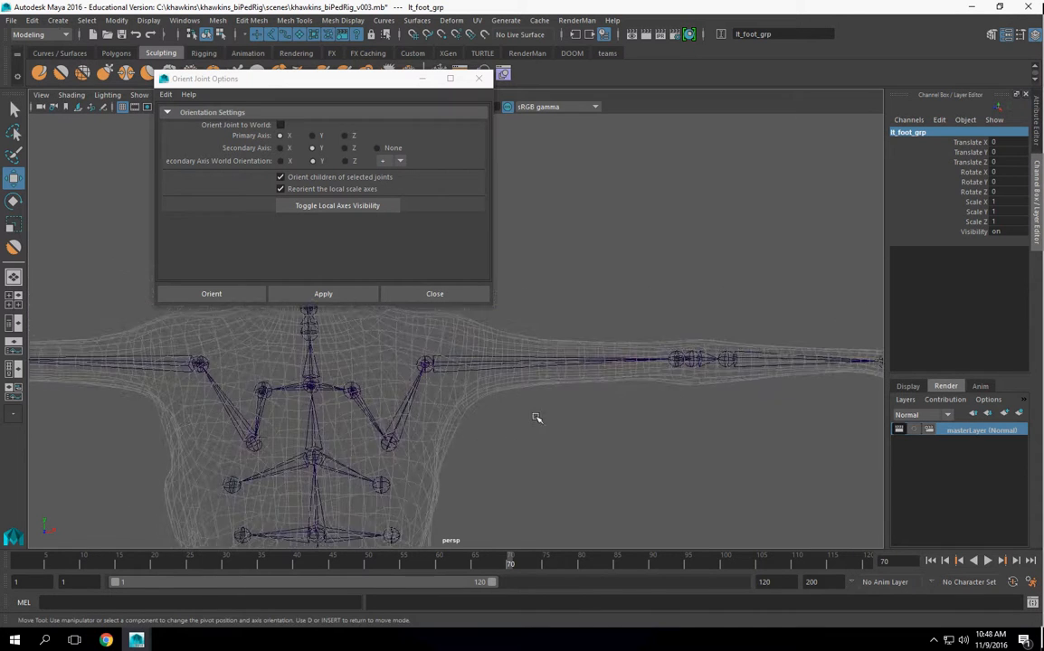
right_click_drag(510, 433, 498, 413, "alt")
left_click(407, 374)
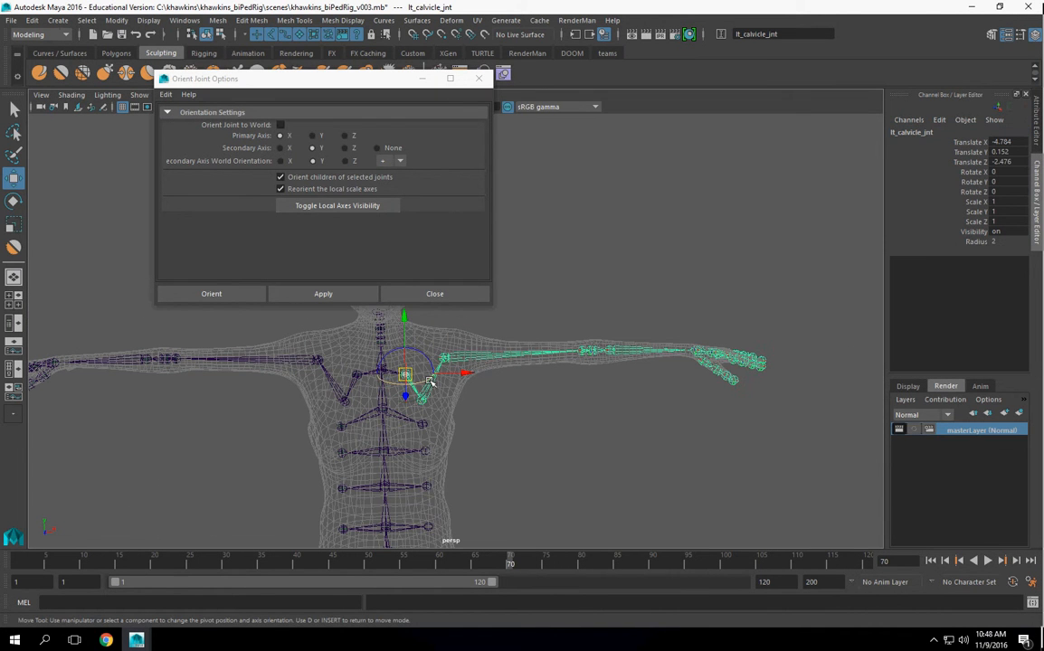
left_click(318, 299)
Look over the reoriented left arm, undo the joint orientation and close the orient options
left_click_drag(633, 371, 699, 482, "alt")
middle_click_drag(699, 482, 591, 411, "alt")
right_click_drag(534, 420, 605, 432, "alt")
left_click_drag(605, 432, 466, 352, "alt")
key("ctrl+z")
left_click(223, 300)
Display and examine the local rotation axes of the left clavicle, shoulder blade, shoulder and elbow joints
key("F8")
scroll(543, 398, "up", 3)
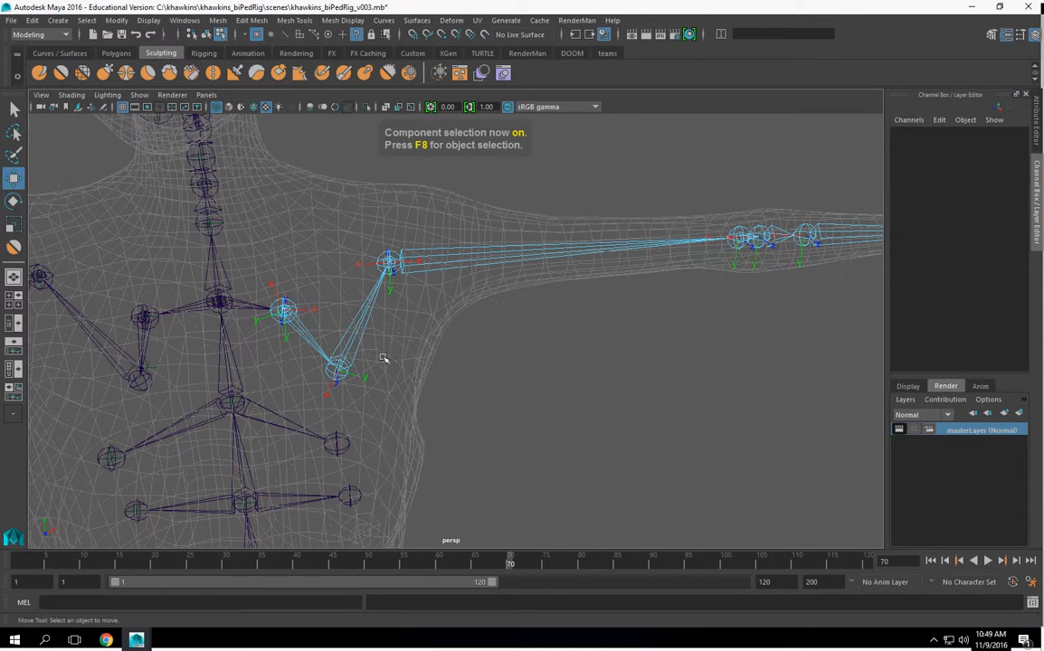
left_click_drag(387, 361, 338, 304, "alt")
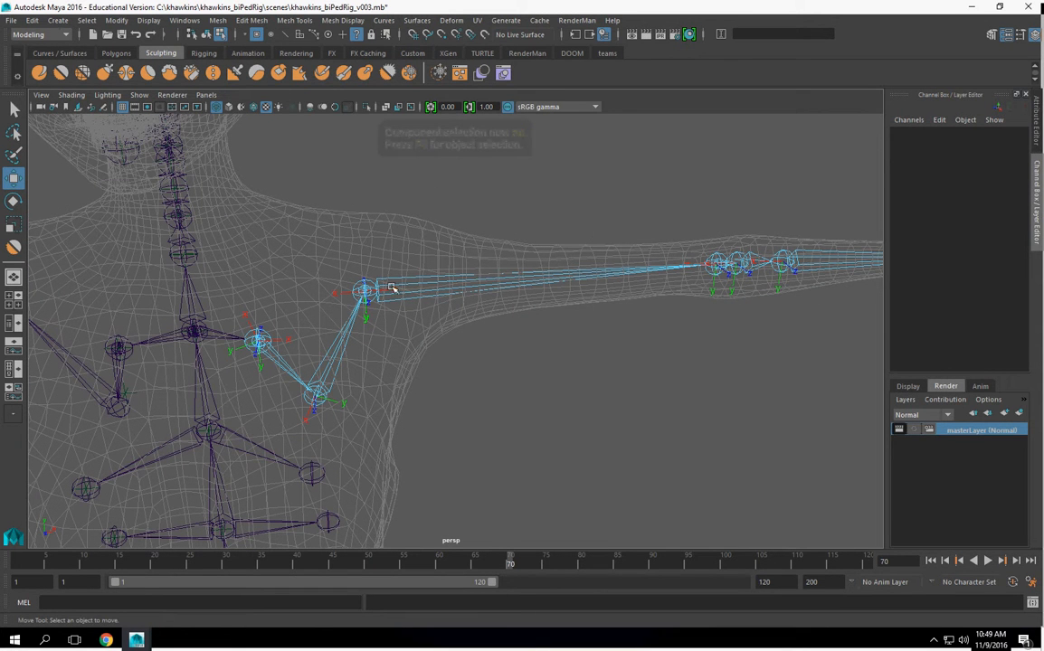
key("F8")
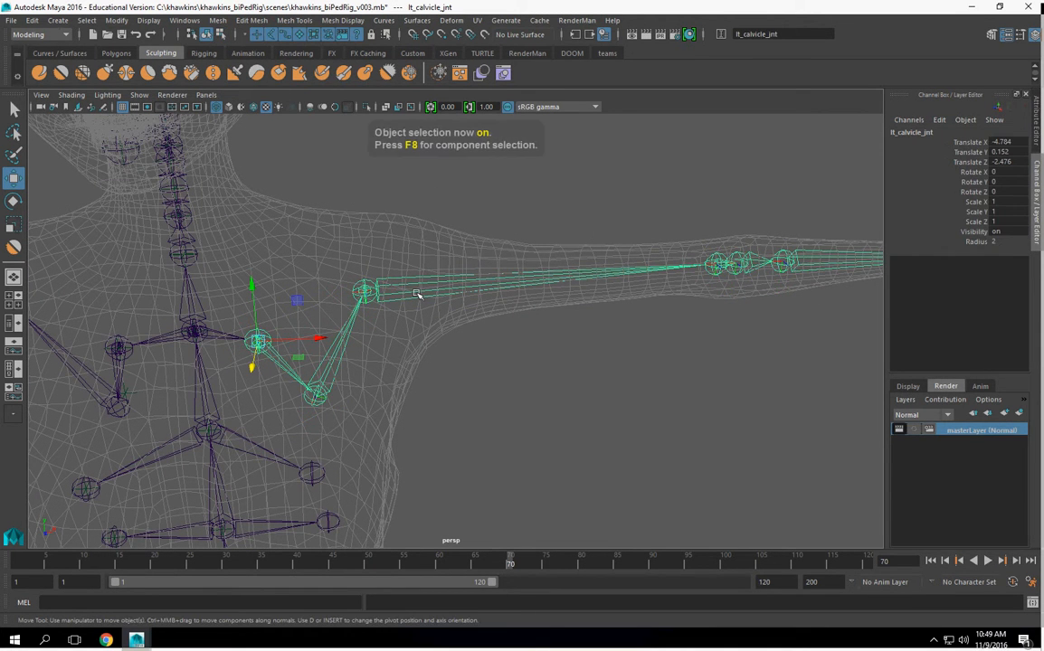
key("F8")
left_click_drag(378, 298, 347, 352, "alt")
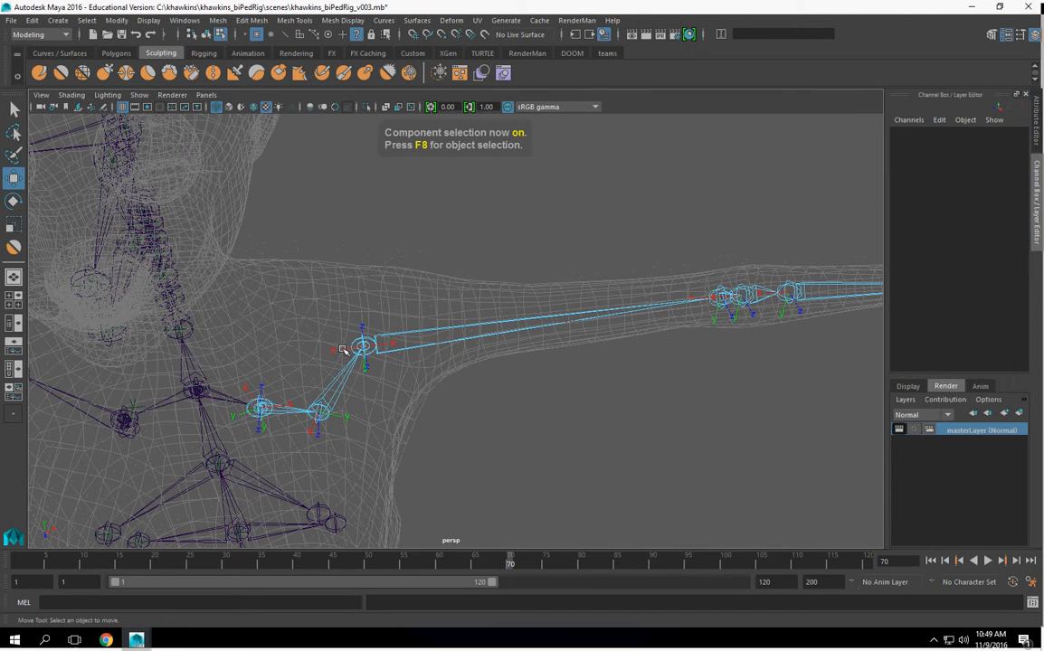
Select the local rotation axes of the left shoulder, elbow and forearm joints together
left_click(351, 346)
left_click_drag(575, 400, 378, 359, "alt")
left_click(371, 348, "shift")
scroll(391, 378, "up", 5)
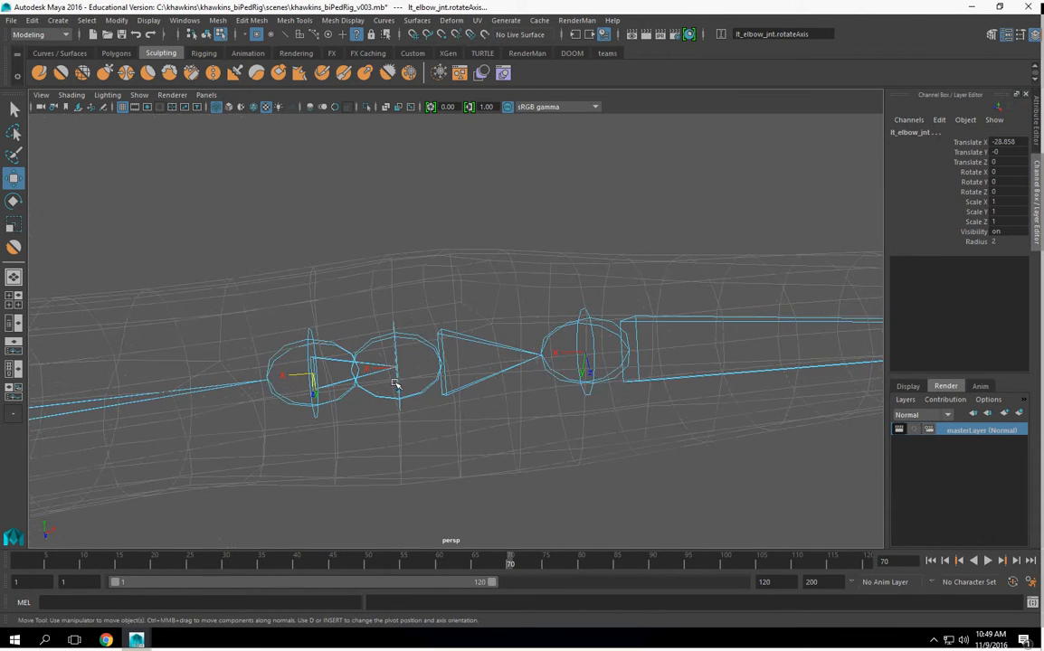
left_click(369, 365, "shift")
left_click(567, 353, "shift")
Examine the local rotation axes from the left forearm down to the wrist, thumb and finger joints
right_click_drag(666, 384, 338, 409, "alt")
middle_click_drag(339, 409, 144, 427, "alt")
right_click_drag(633, 419, 850, 419, "alt")
middle_click_drag(457, 414, 581, 350, "alt")
scroll(557, 409, "up", 5)
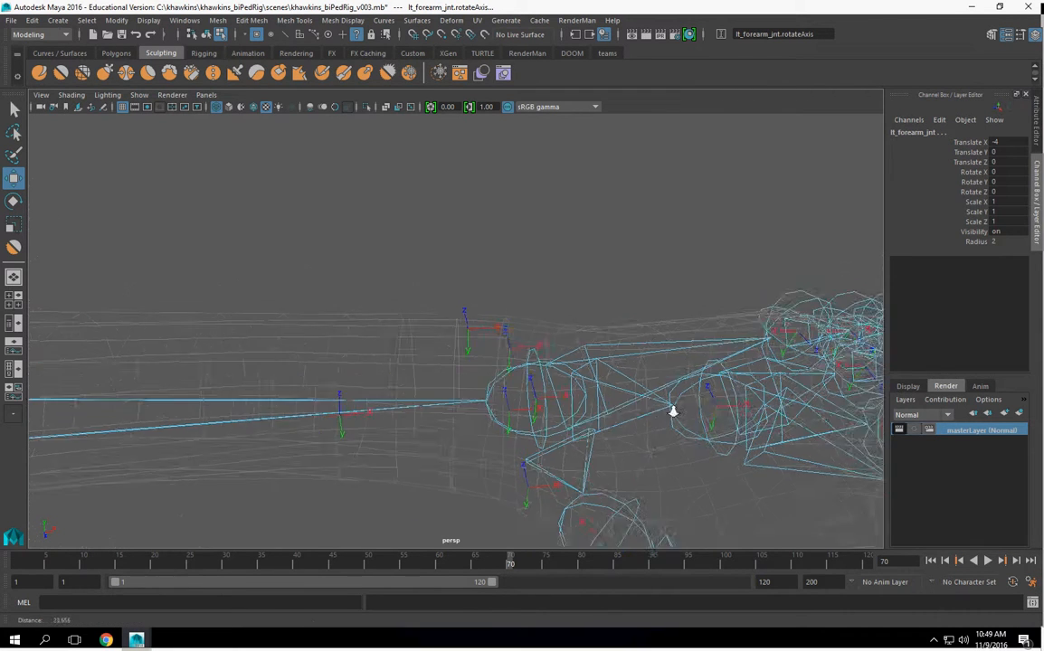
scroll(529, 421, "down", 5)
middle_click_drag(515, 438, 558, 366, "alt")
left_click_drag(558, 366, 533, 380, "alt")
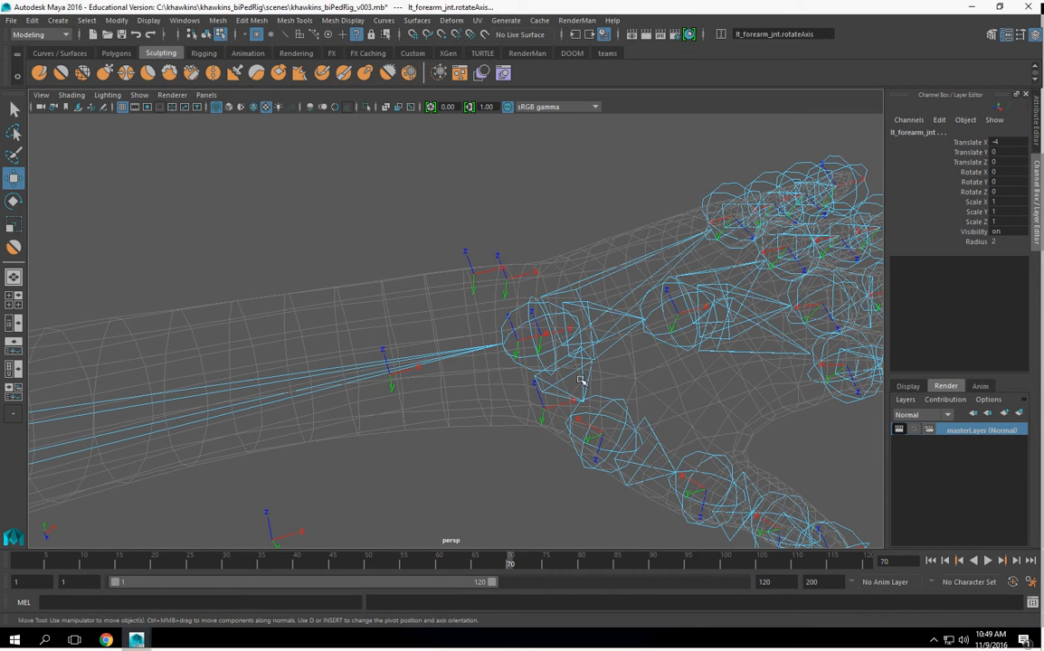
right_click_drag(510, 349, 335, 369, "alt")
middle_click_drag(335, 369, 554, 289, "alt")
left_click_drag(555, 288, 503, 314, "alt")
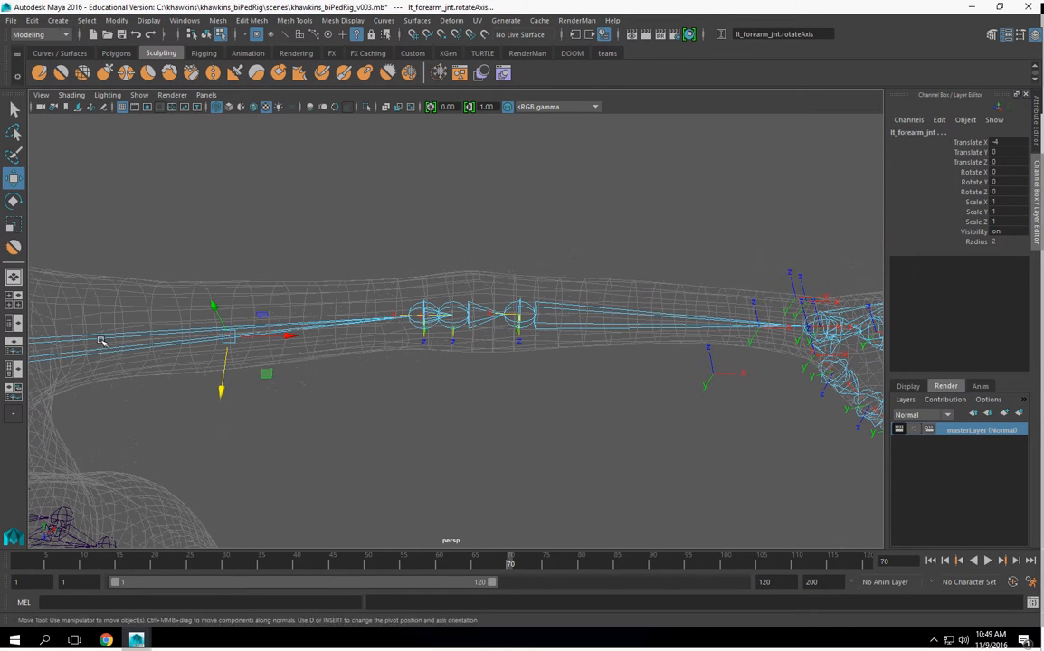
Rotate the selected local rotation axes of the left arm joints and look over the hand's joint axes
left_click(14, 201)
mouse_move(534, 365)
left_mouse_down()
mouse_move(472, 361)
mouse_move(543, 350)
mouse_move(437, 344)
mouse_move(547, 356)
mouse_move(540, 363)
left_mouse_up()
left_click_drag(443, 353, 647, 390, "alt")
key("f")
left_click_drag(458, 397, 458, 480, "alt")
middle_click_drag(479, 380, 422, 412, "alt")
scroll(447, 461, "up", 4)
scroll(504, 388, "down", 1)
left_click_drag(504, 387, 321, 346, "alt")
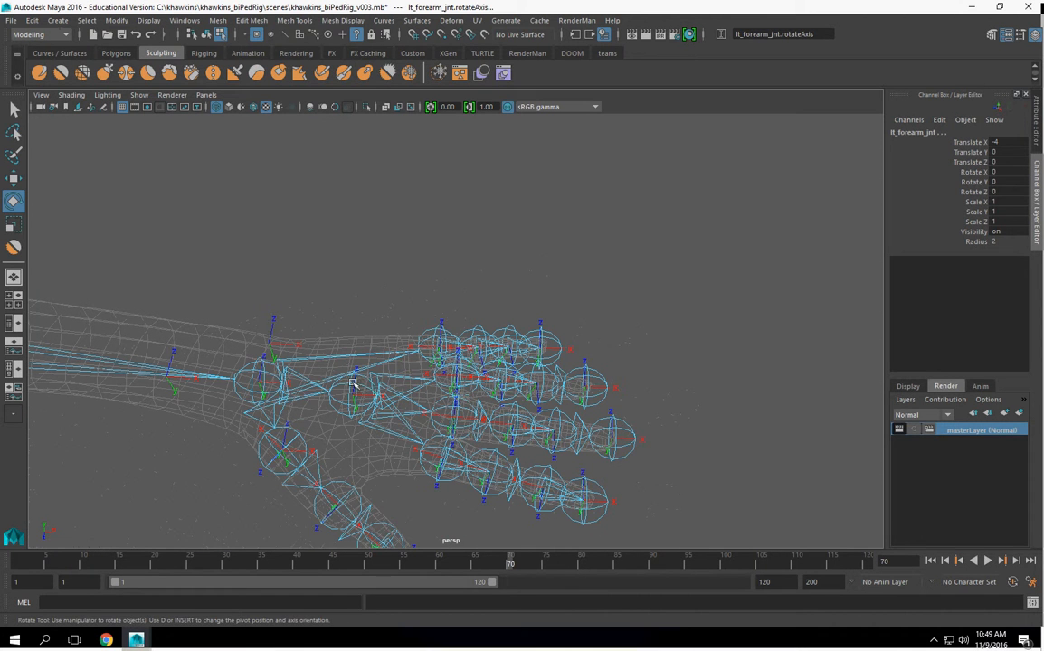
Check the pivots of the parent groups above the left pinky, ring and middle finger base joints
key("F8")
left_click(436, 335)
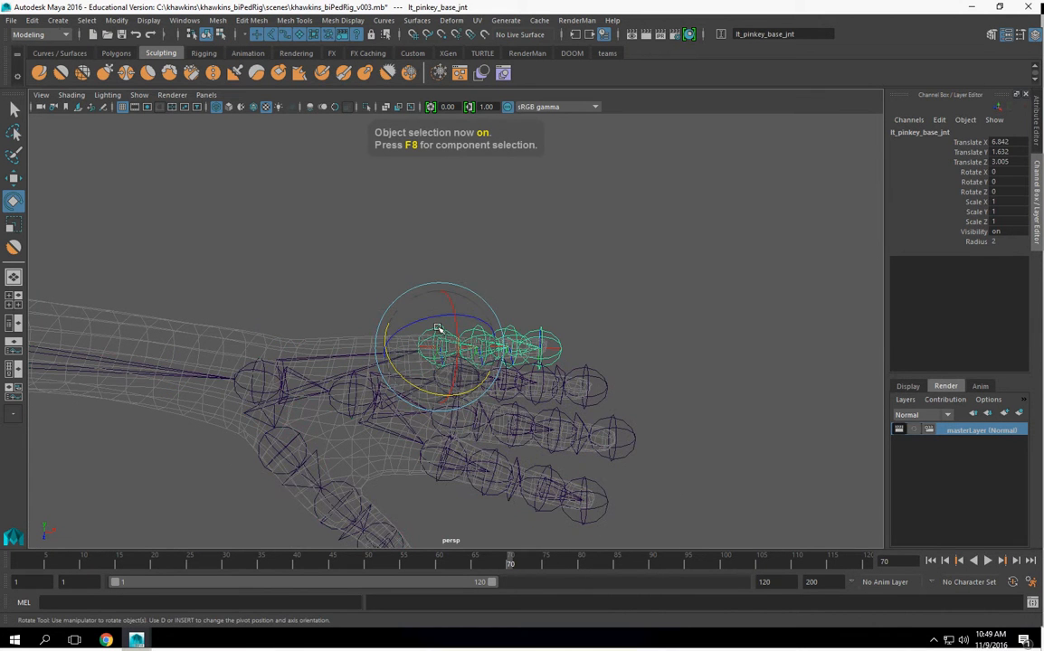
key("Up")
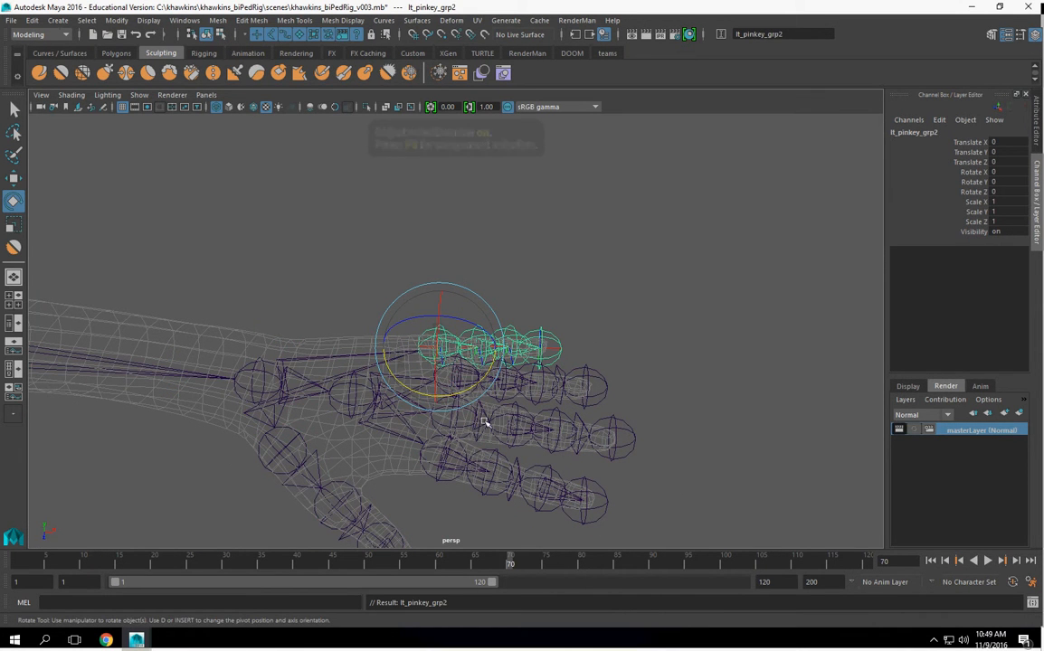
left_click(739, 458)
left_click(469, 379)
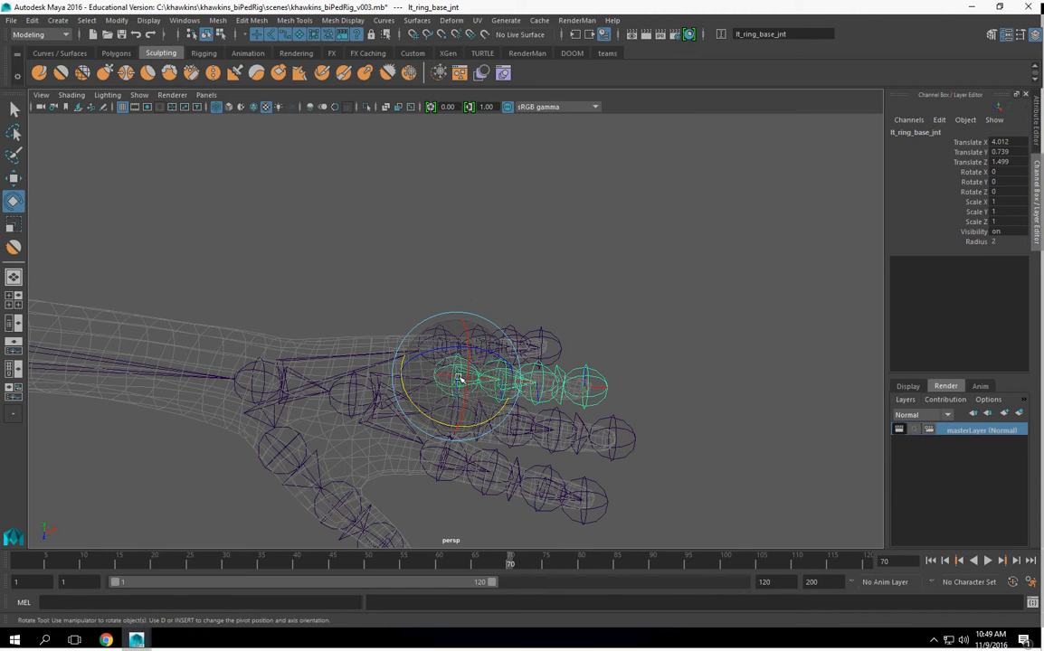
key("Up")
left_click(647, 421)
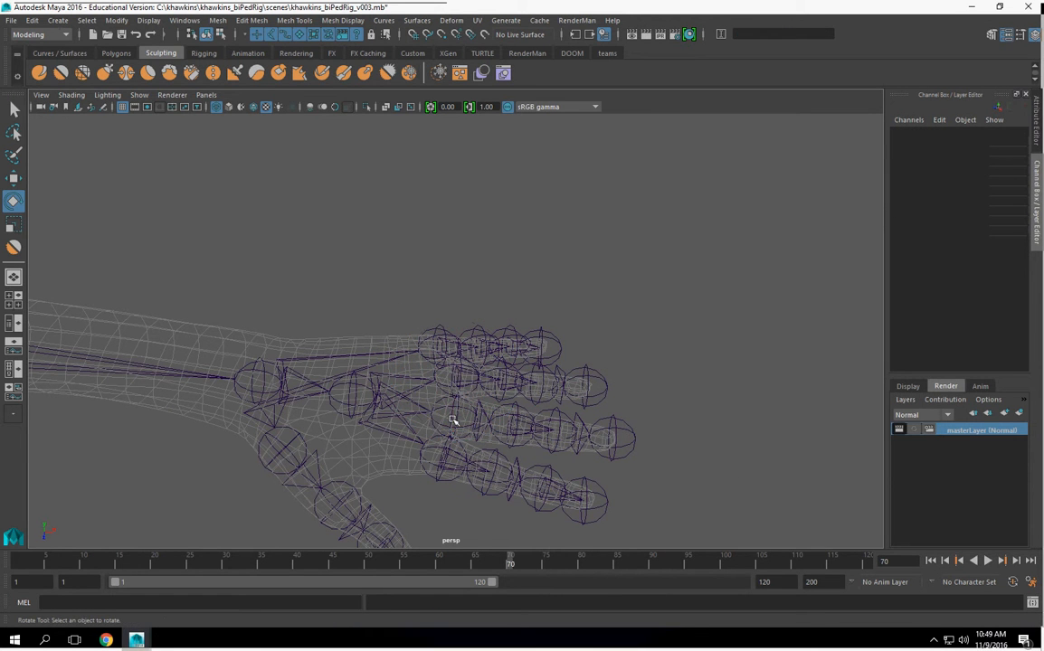
left_click(450, 434)
key("Up")
left_click(813, 429)
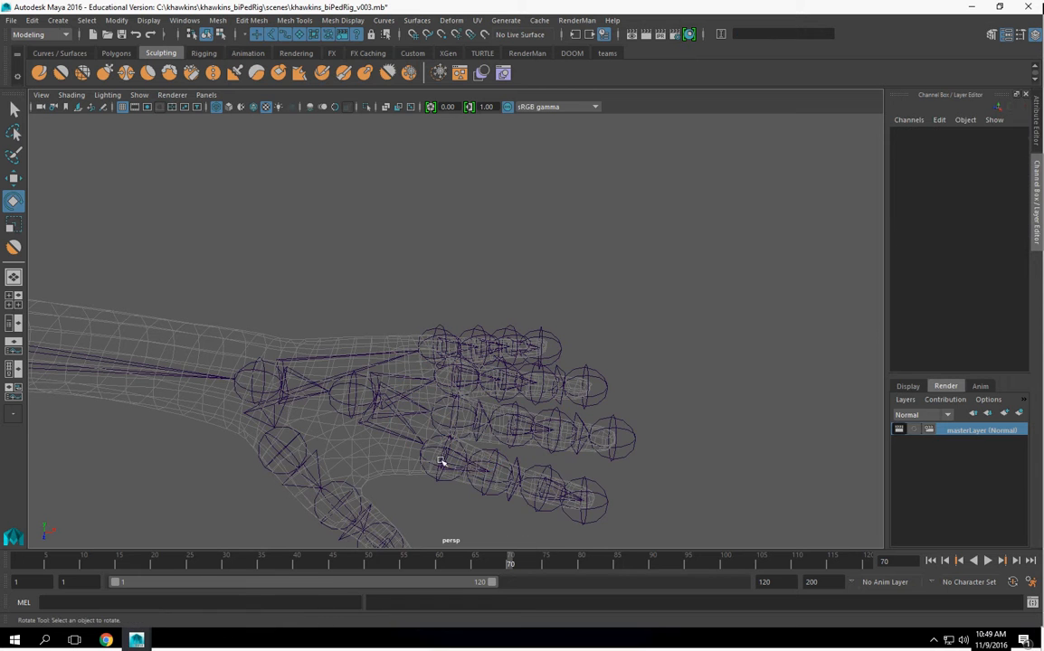
Check the parents above the left index finger base, thumb base and wrist joints
left_click(402, 418)
key("Up")
left_click(513, 519)
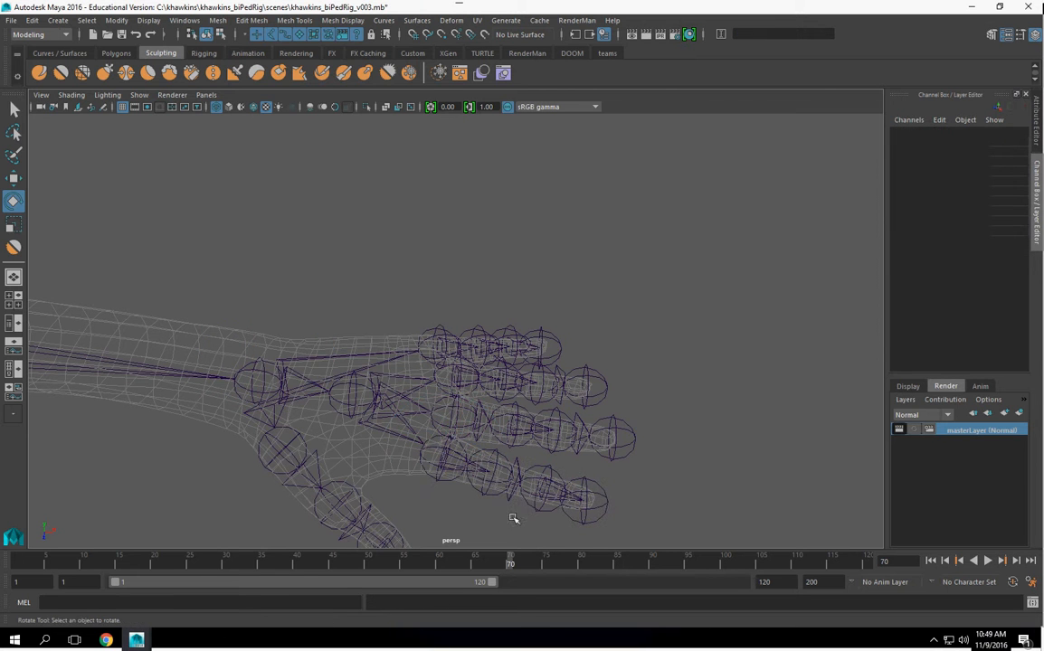
left_click(281, 452)
key("Up")
key("Up")
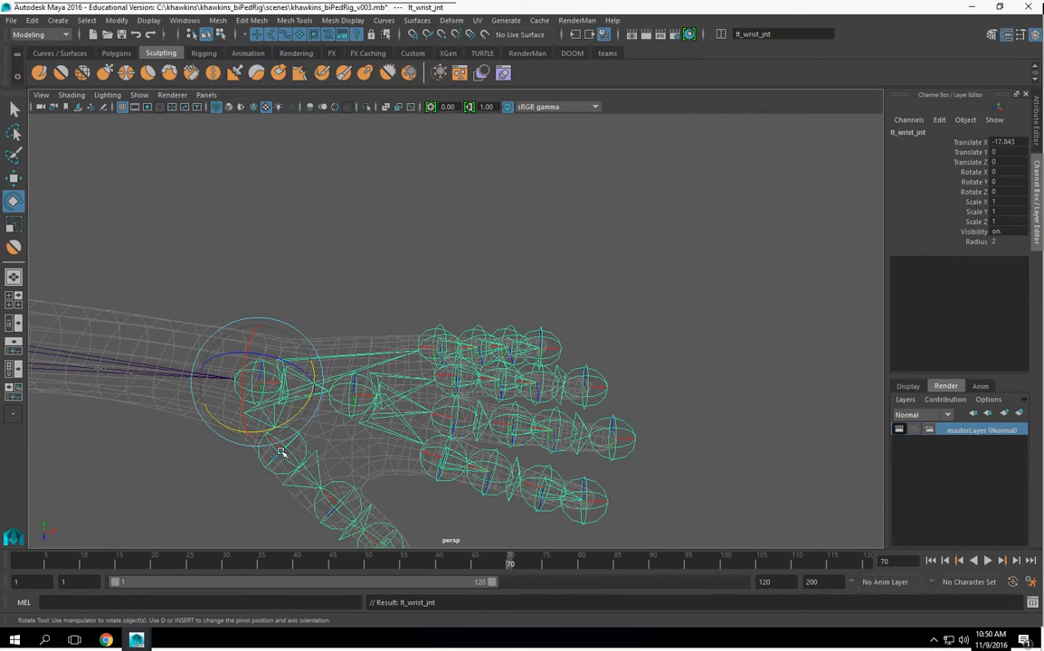
left_click(233, 405)
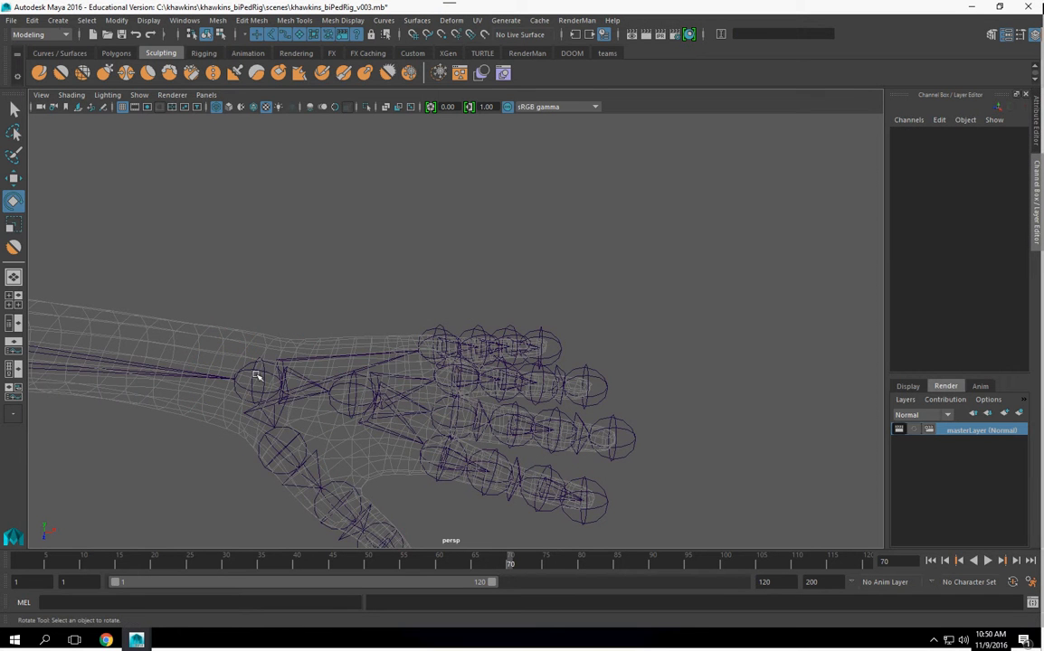
left_click(257, 376)
key("Up")
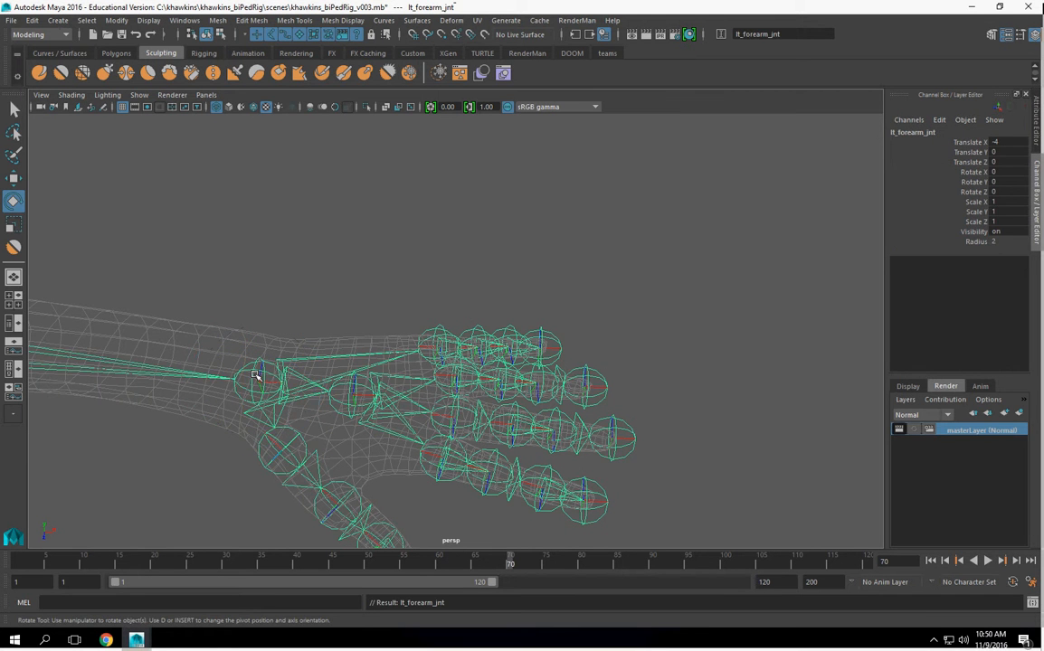
Select the group above the left palm joint and snap its pivot onto that joint
left_click(354, 390)
key("Up")
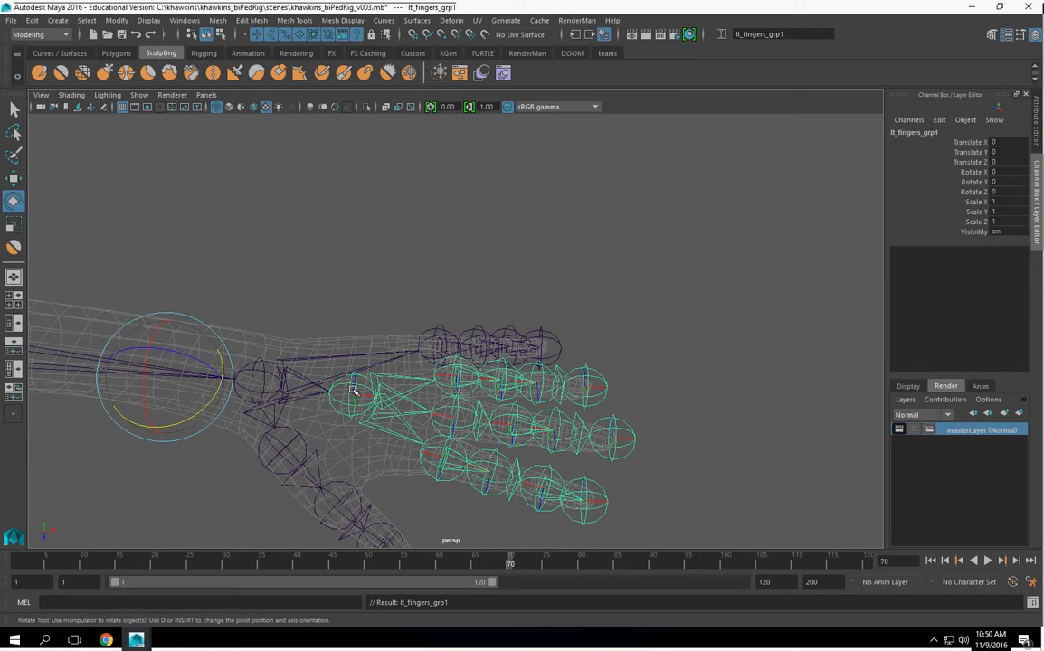
key("d")
key("v")
left_click_drag(167, 376, 350, 394)
key("d")
Select all left ring finger joints and orient them with X primary, Y secondary and Y+ as secondary world orientation
left_click_drag(537, 378, 427, 264, "alt")
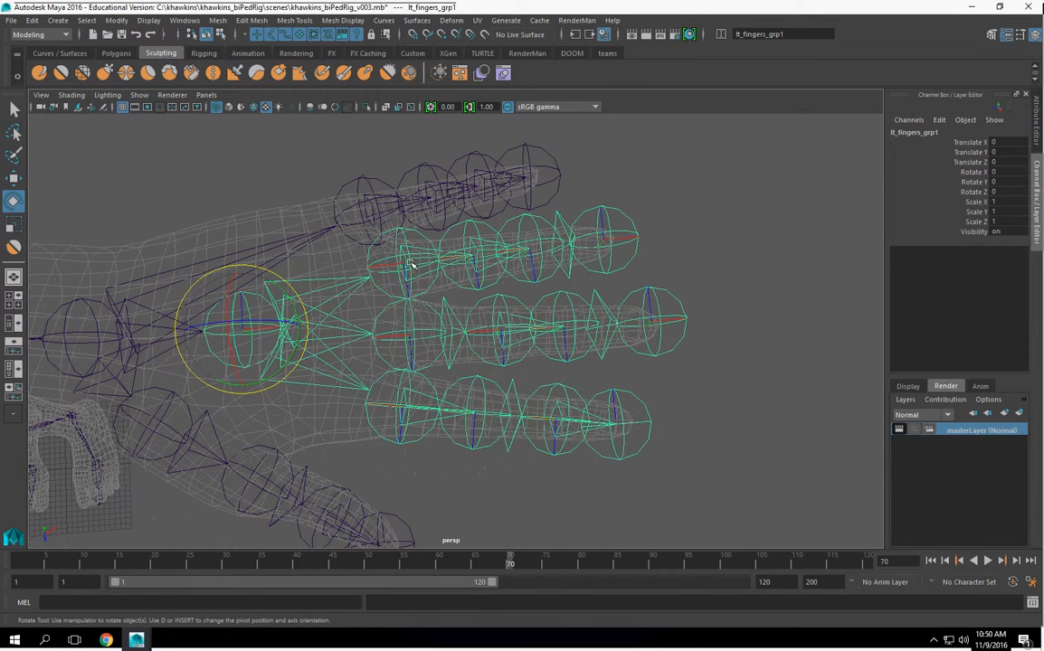
left_click(410, 264)
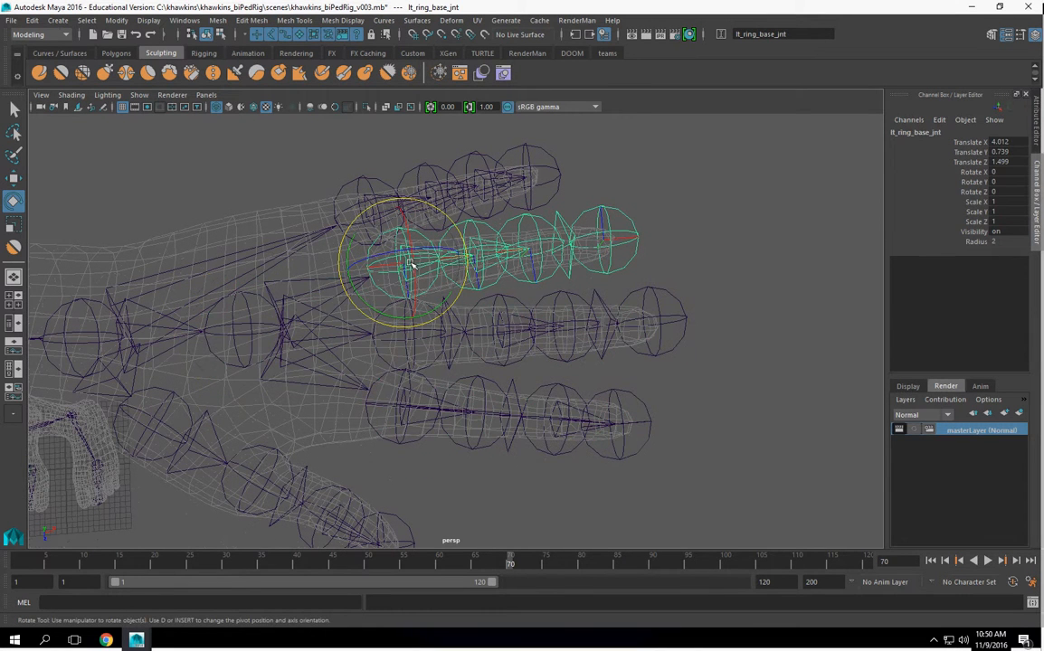
left_click(481, 225, "shift")
left_click(540, 220, "shift")
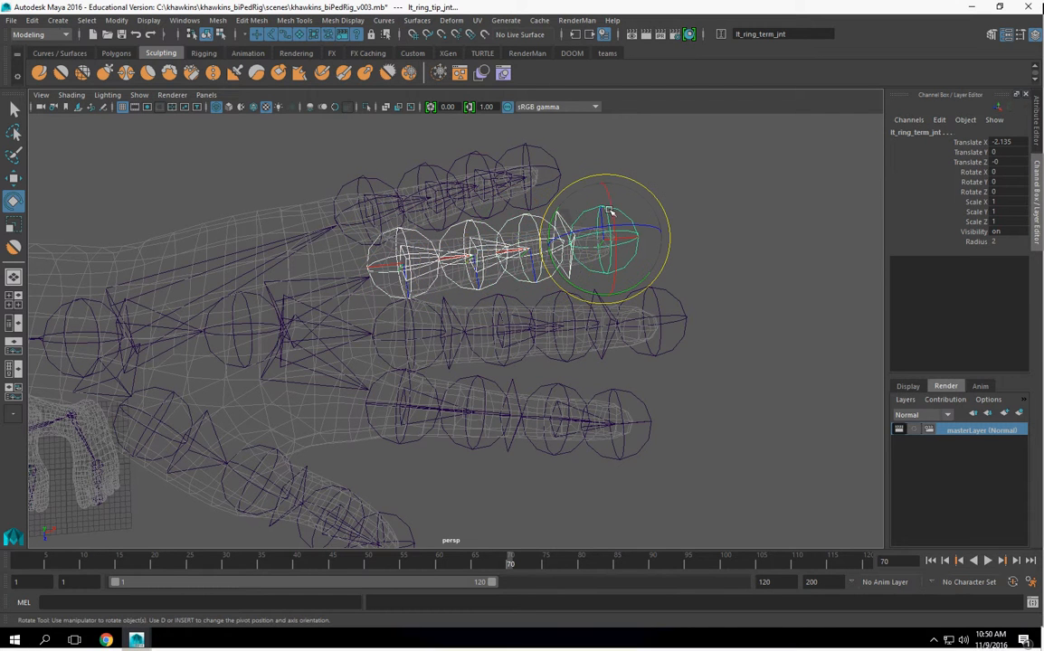
left_click(610, 211, "shift")
key("space")
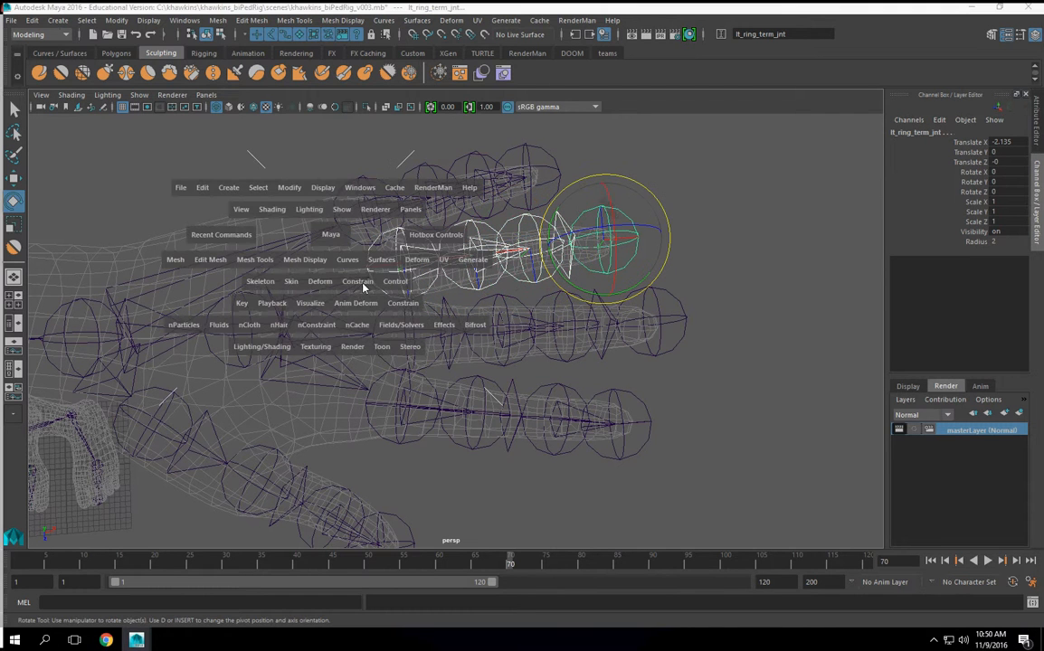
left_click(292, 283)
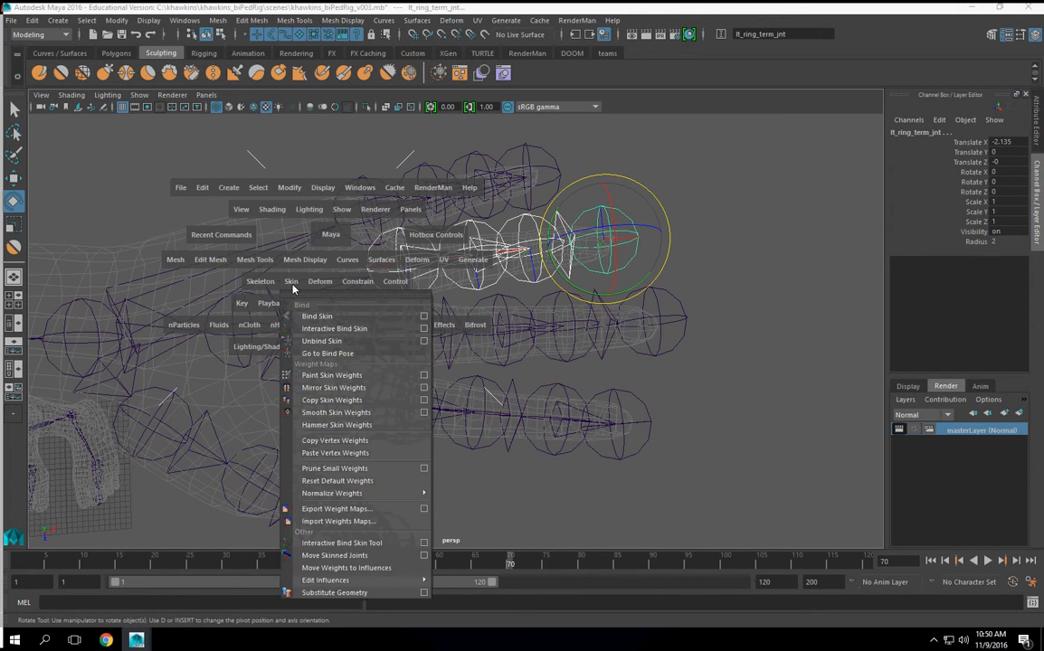
left_click(261, 282)
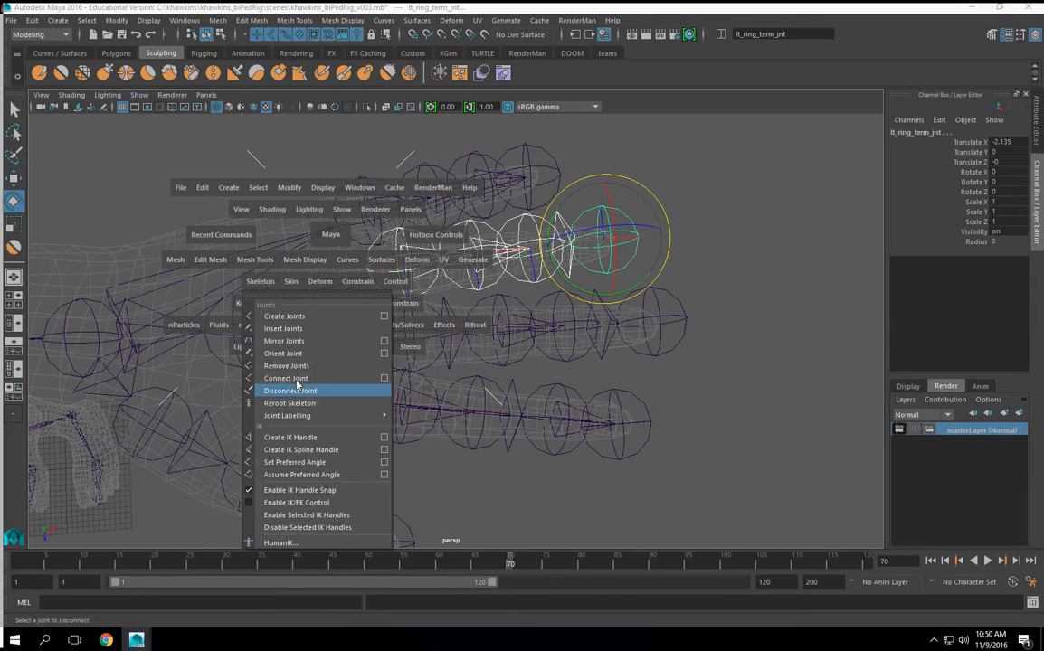
left_click(384, 353)
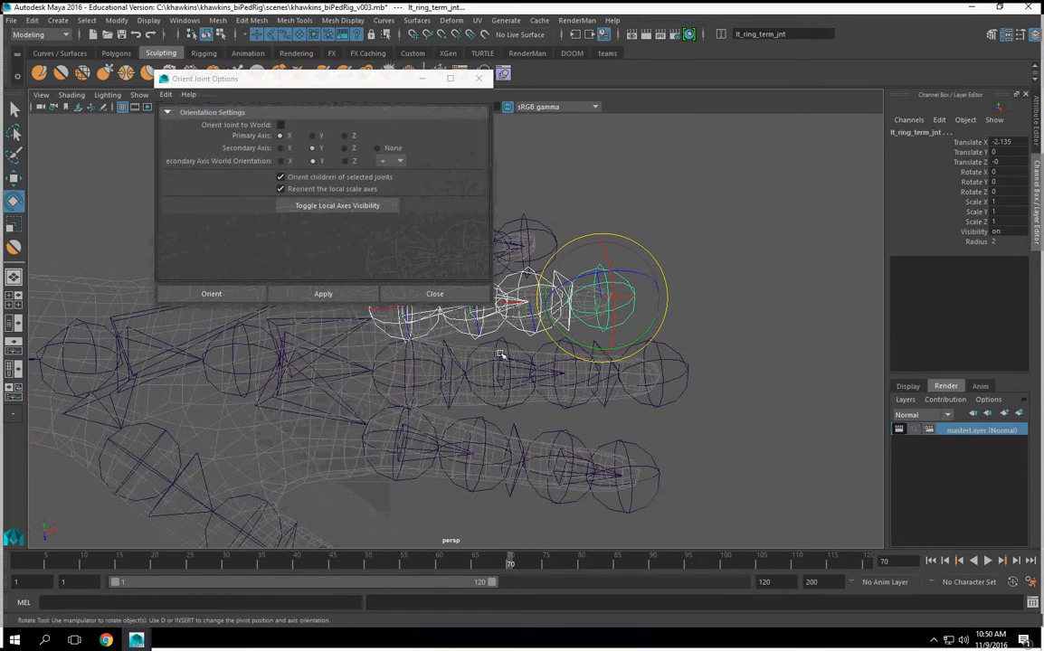
left_click(334, 295)
Apply the same joint orientation to the left middle and index finger chains from their base joints
left_click_drag(545, 407, 466, 415, "alt")
left_click(457, 398)
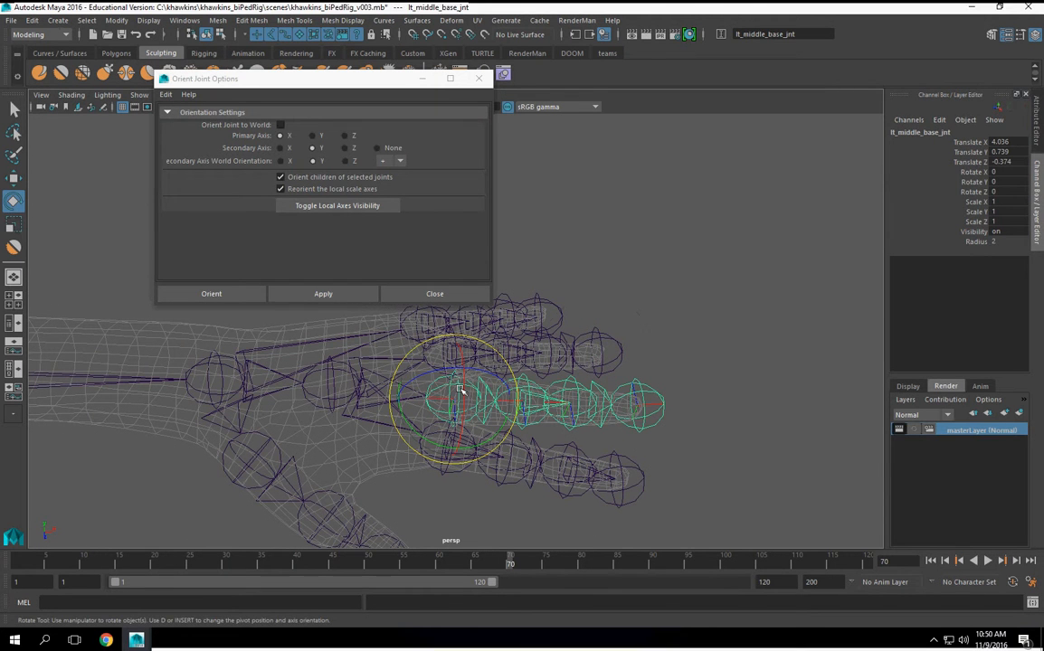
left_click(324, 295)
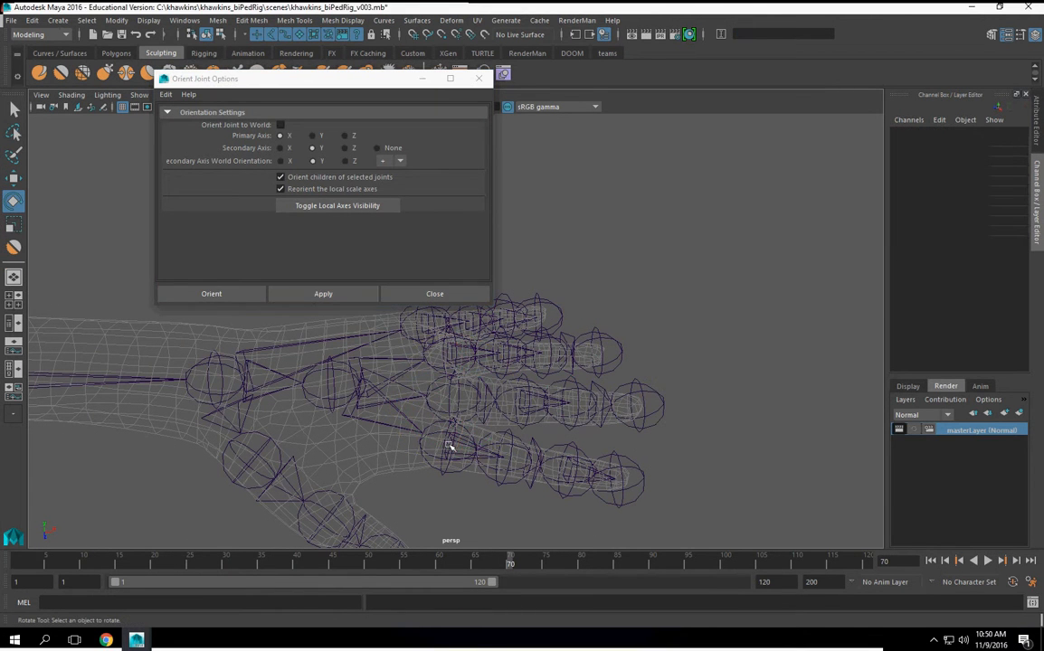
left_click(444, 450)
left_click(326, 297)
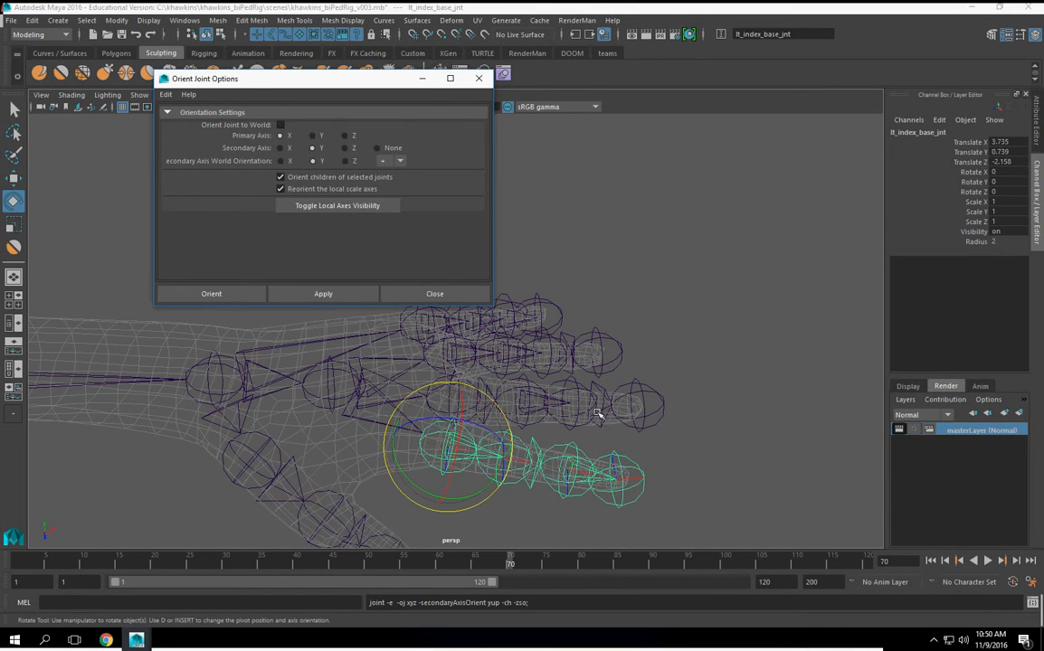
Apply the same joint orientation to the left pinky and thumb chains from their base joints
middle_click_drag(601, 414, 621, 496, "alt")
left_click(446, 377)
left_click(342, 298)
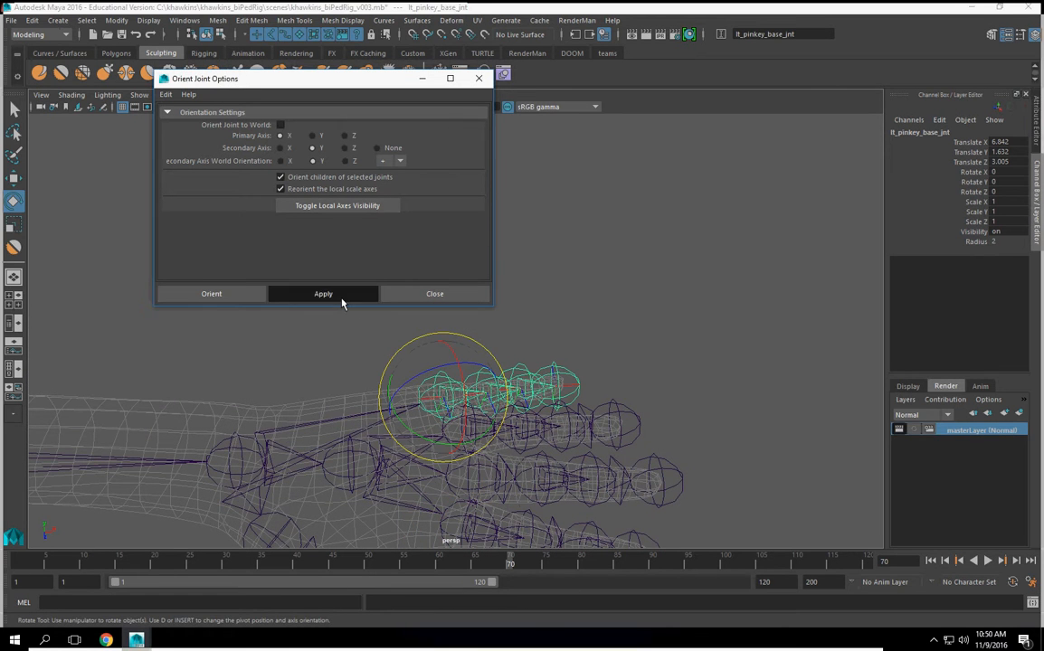
left_click_drag(362, 362, 382, 441, "alt")
left_click(370, 432)
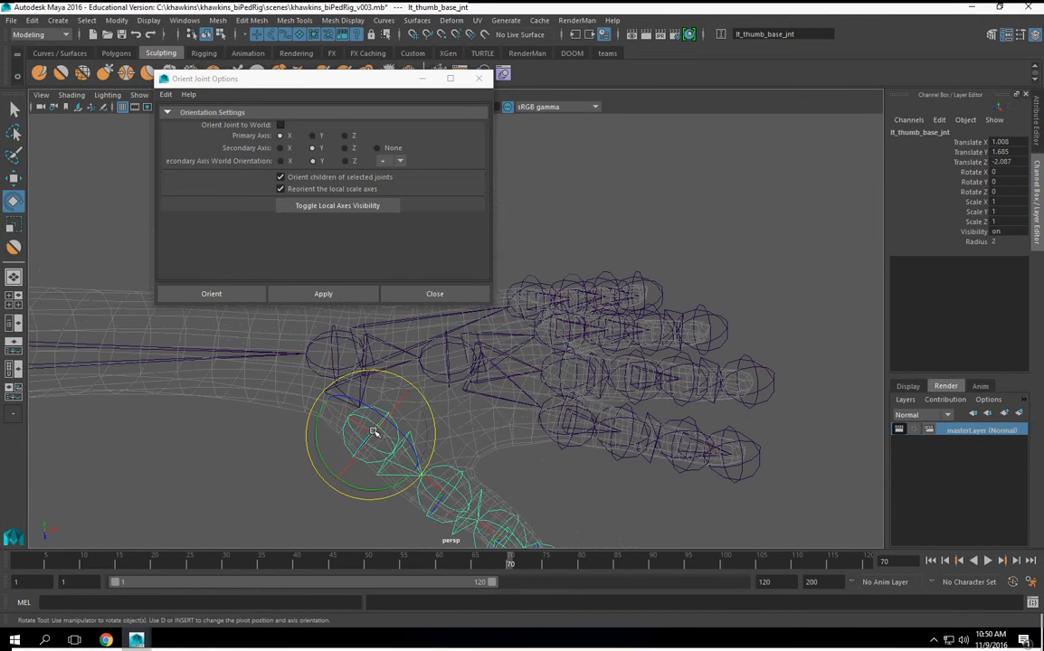
left_click(323, 294)
Display the left clavicle chain's local rotation axes and identify which axes belong to the overlapping connecting joint
left_click_drag(337, 312, 276, 385, "alt")
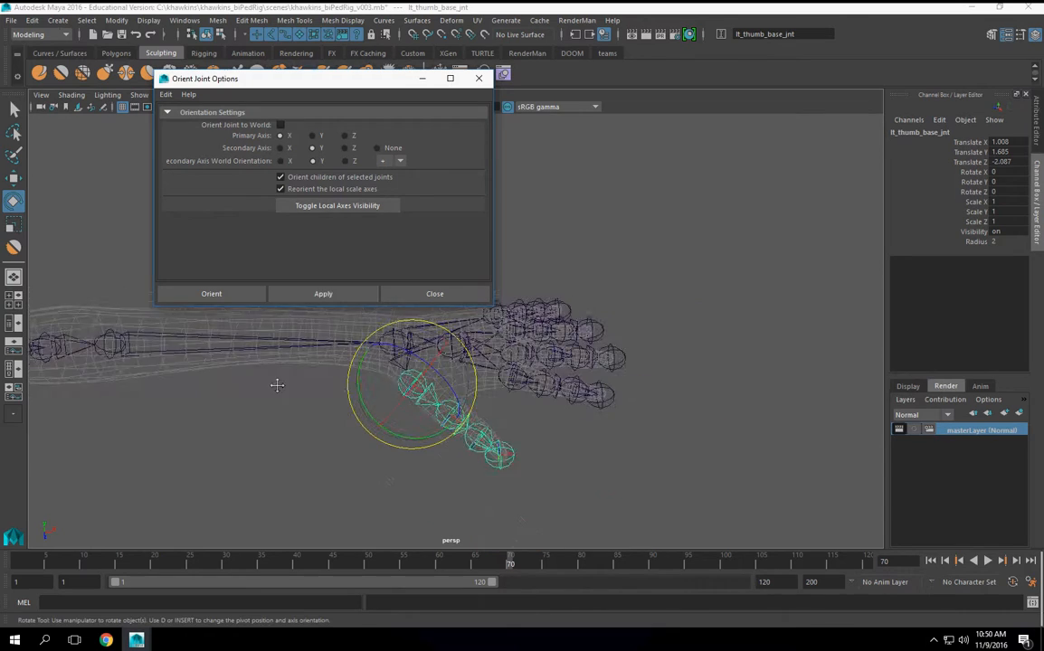
middle_click_drag(276, 386, 554, 420, "alt")
middle_click_drag(299, 452, 541, 417, "alt")
left_click_drag(529, 403, 424, 433, "alt")
middle_click_drag(394, 445, 452, 425, "alt")
scroll(452, 425, "up", 2)
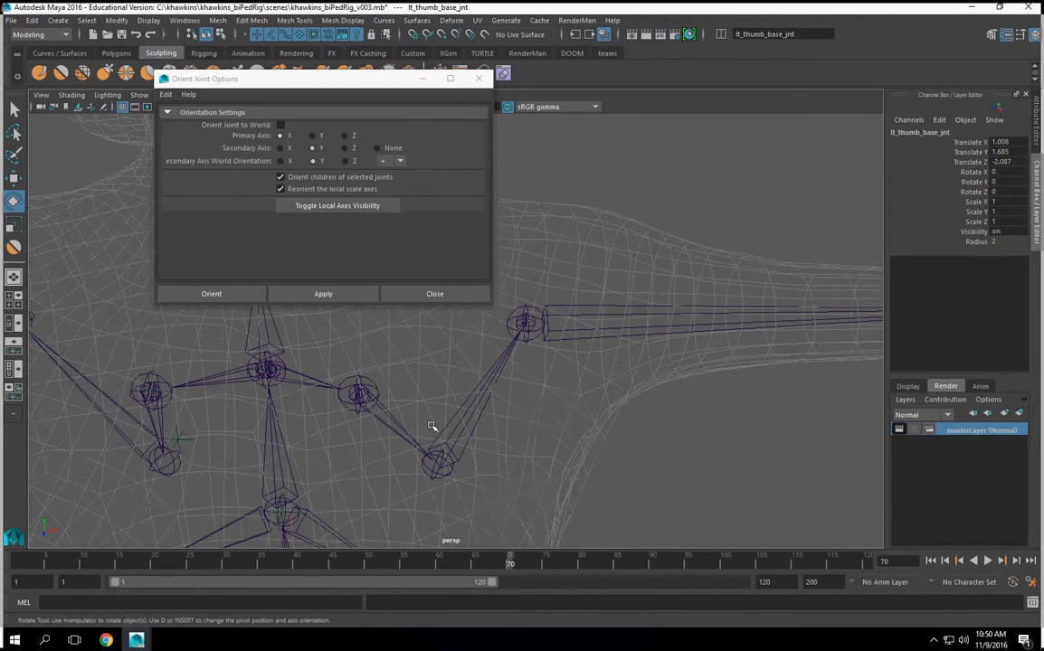
left_click(366, 389)
left_click_drag(426, 407, 344, 330, "alt")
key("F8")
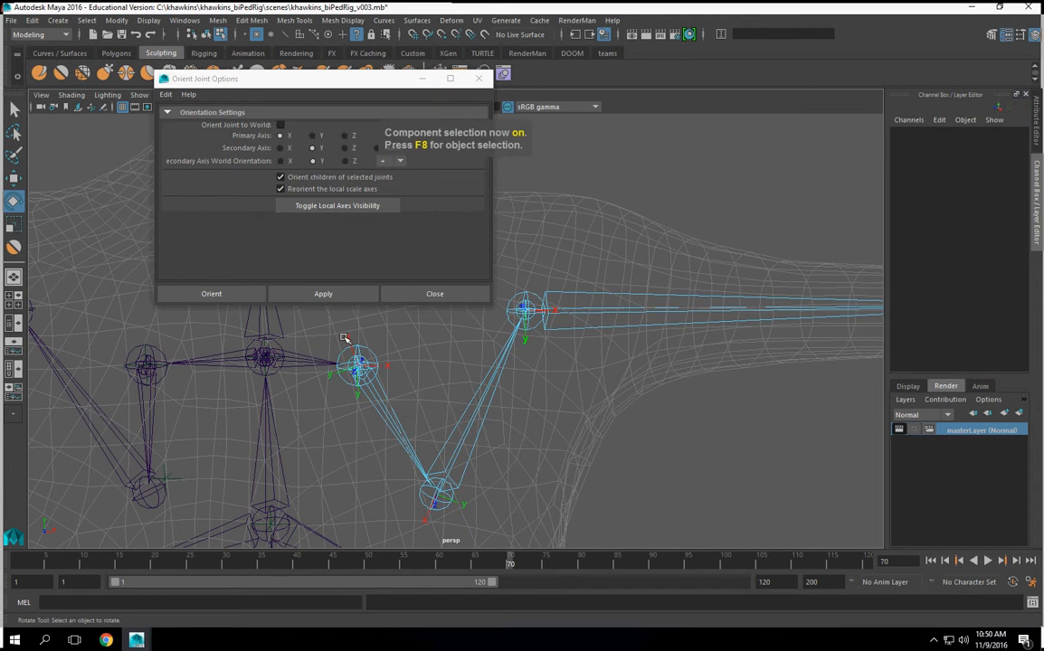
left_click(345, 338)
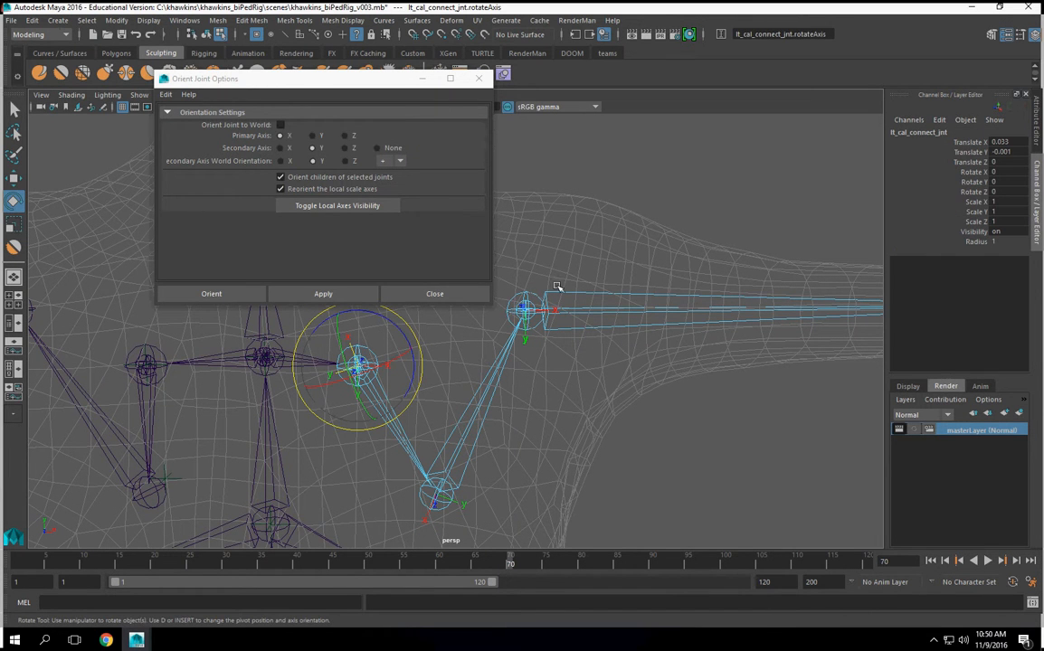
left_click(648, 174)
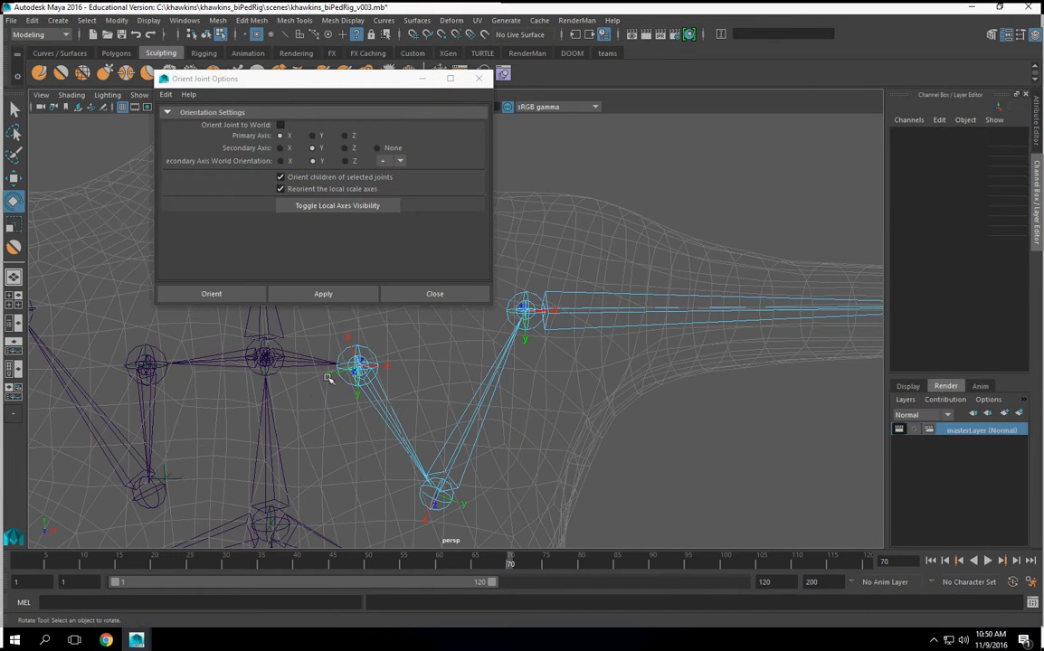
left_click(329, 379)
left_click(613, 326)
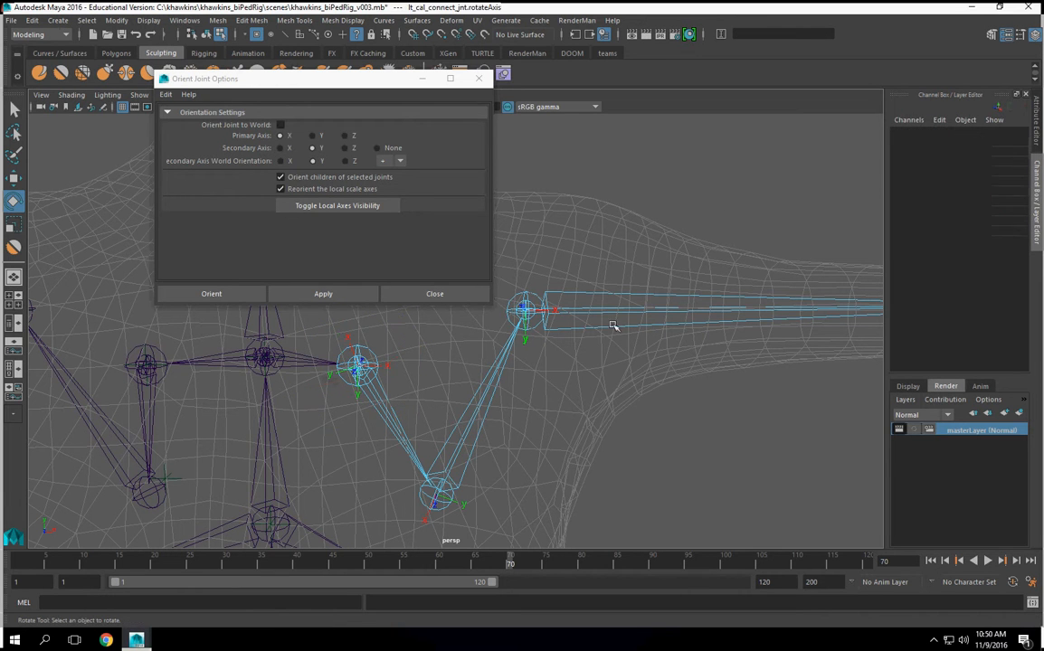
Rotate the left clavicle joint's local rotation axes so X points along the bone toward the shoulder blade joint
left_click(357, 398)
left_click_drag(424, 396, 420, 398, "alt")
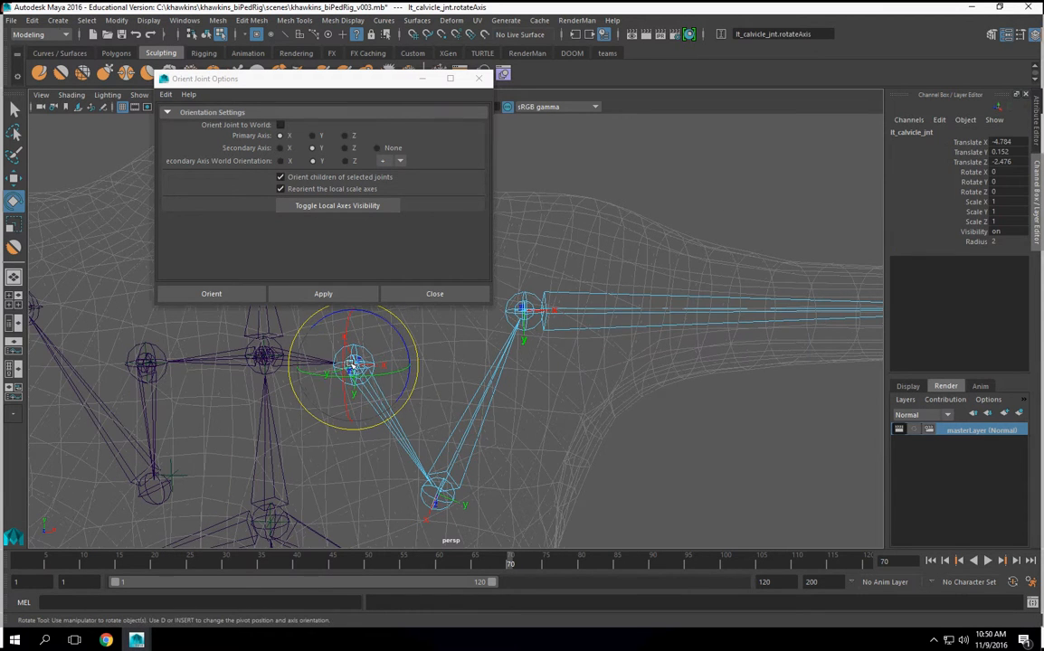
left_click_drag(348, 344, 343, 376)
key("ctrl+z")
left_click_drag(394, 329, 431, 386)
left_click_drag(589, 410, 505, 398, "alt")
left_click(401, 474)
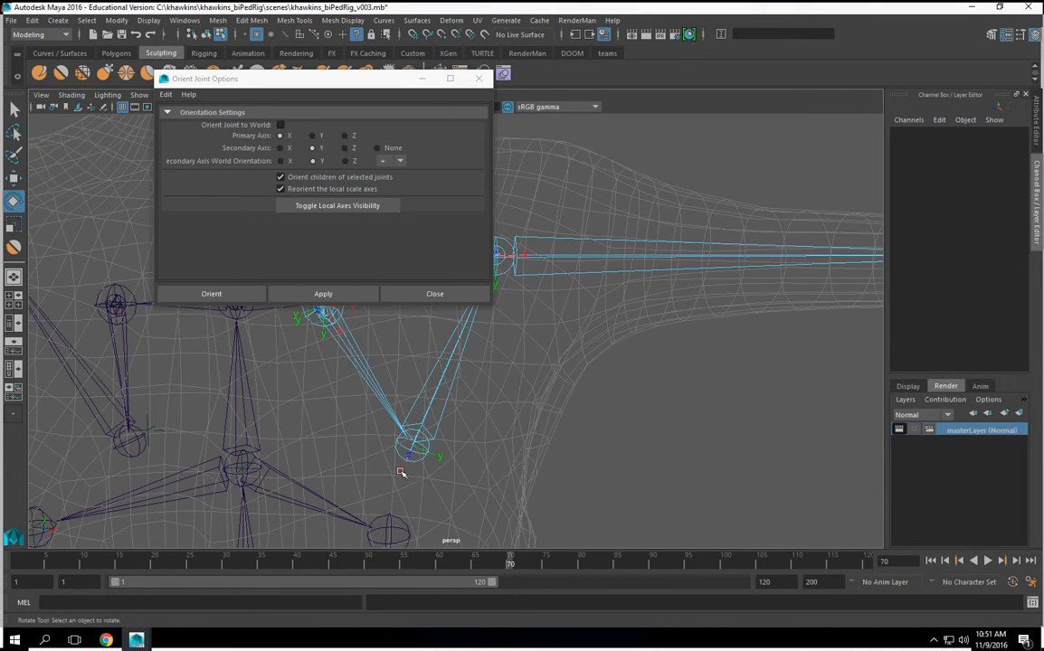
Rotate the left shoulder blade joint's local rotation axes so X points along the bone toward the shoulder joint
left_click(404, 473)
left_click_drag(468, 427, 415, 390)
middle_click_drag(576, 374, 631, 442, "alt")
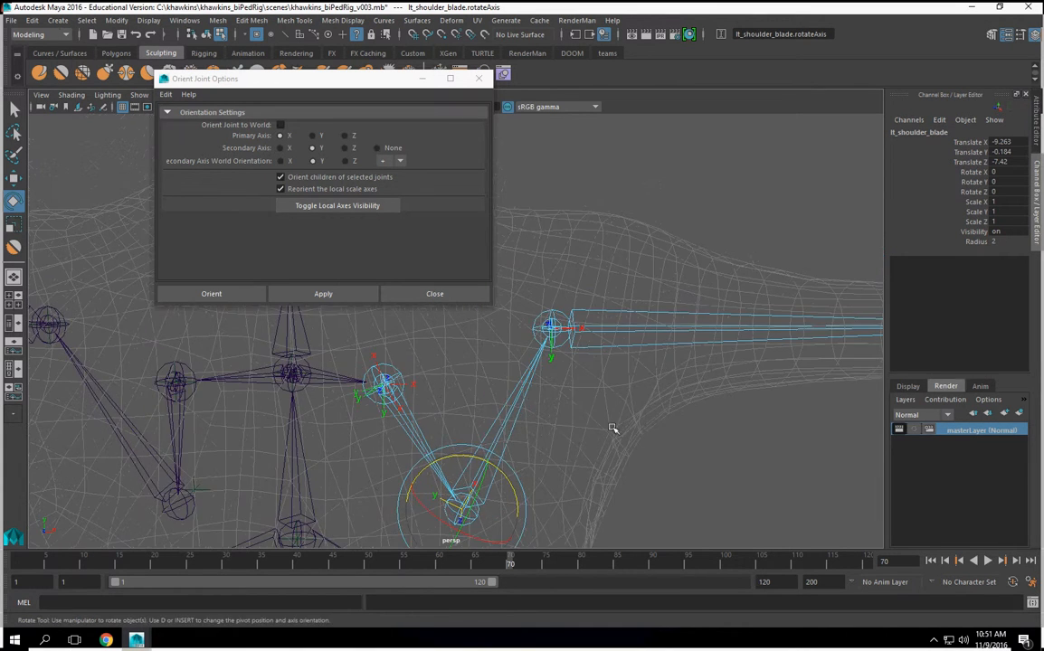
Examine the local rotation axes at the left shoulder and clavicle to tell the group's axes from the overlapping joints' axes
scroll(612, 420, "up", 1)
middle_click_drag(728, 405, 694, 426, "alt")
scroll(695, 426, "up", 4)
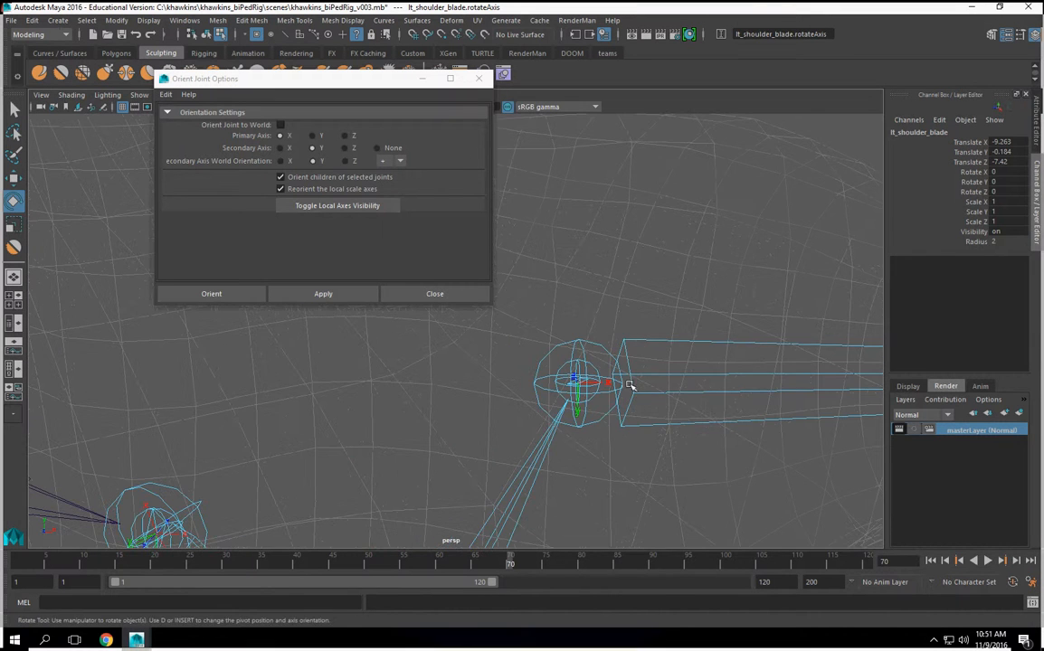
middle_click_drag(512, 452, 594, 386, "alt")
left_click(500, 337)
left_click(611, 279)
scroll(528, 316, "up", 2)
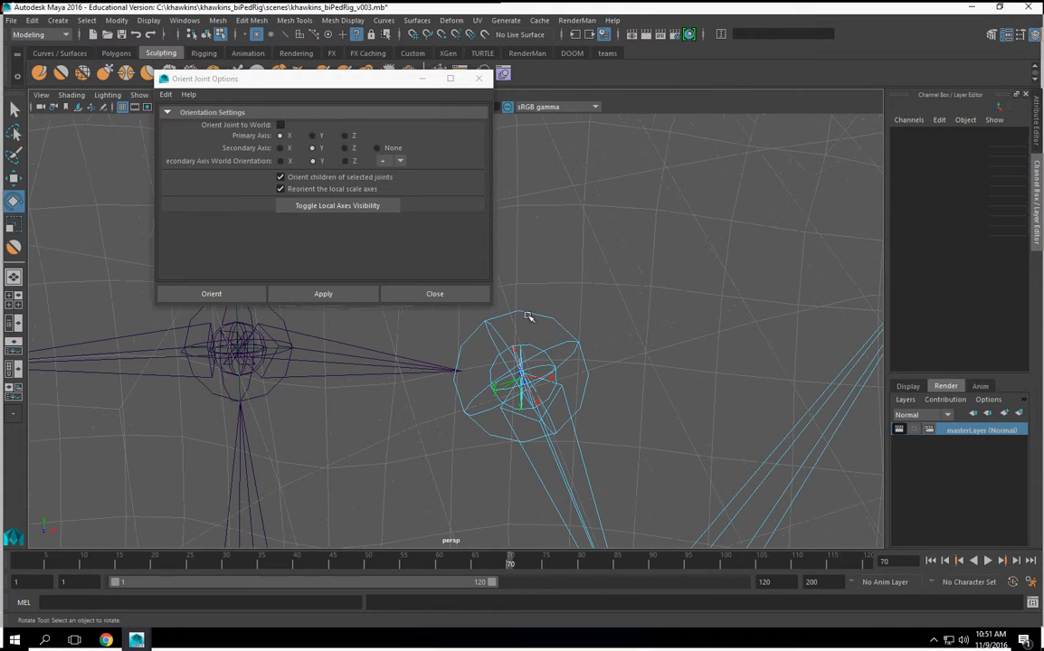
left_click(552, 381)
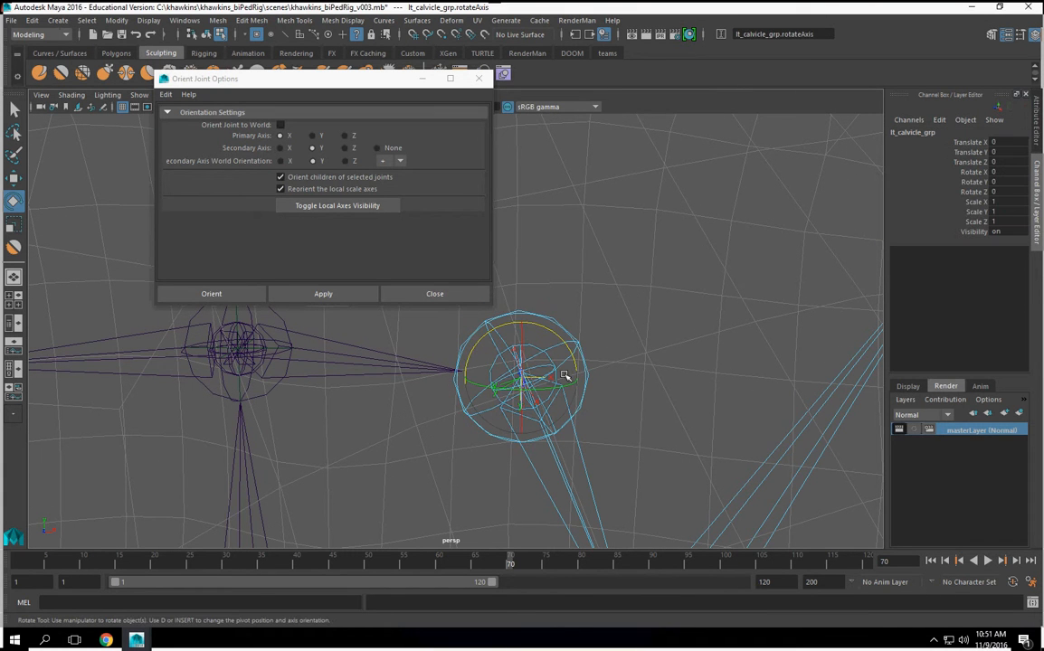
left_click(621, 360)
scroll(623, 370, "up", 3)
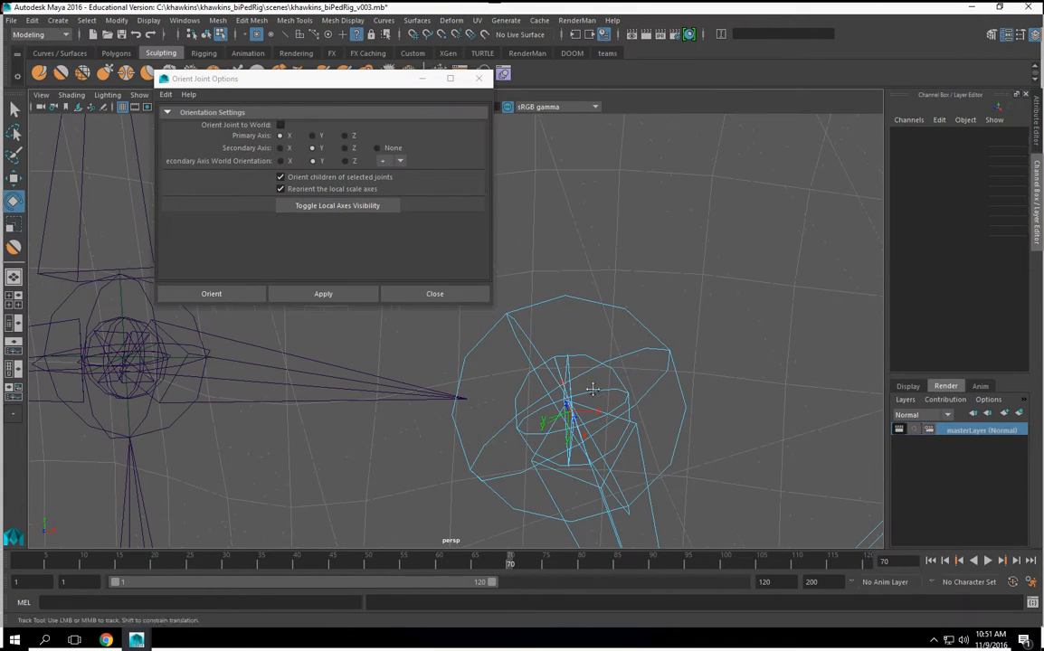
middle_click_drag(606, 410, 572, 340, "alt")
left_click(511, 360)
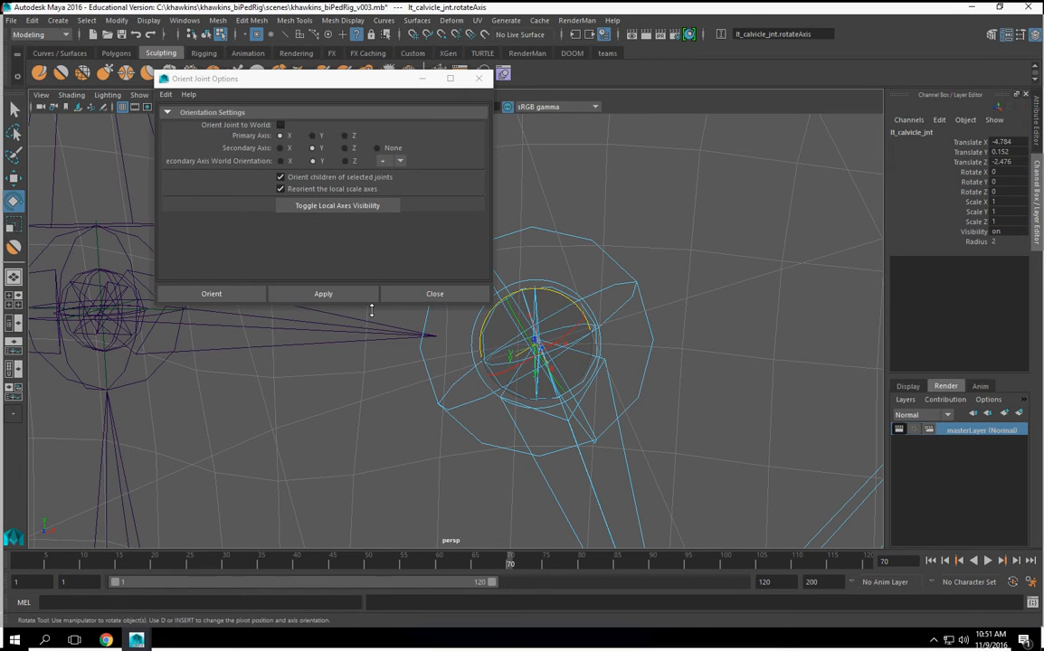
Pick out the left clavicle connecting joint's local rotation axes and rotate them about Z
left_click(22, 111)
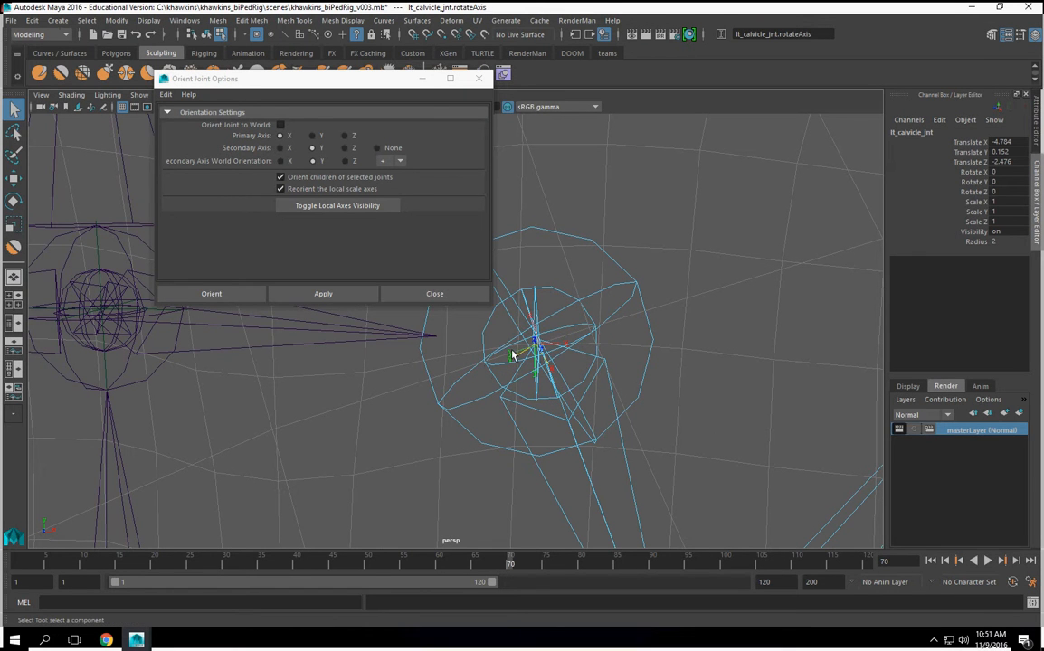
left_click(528, 319)
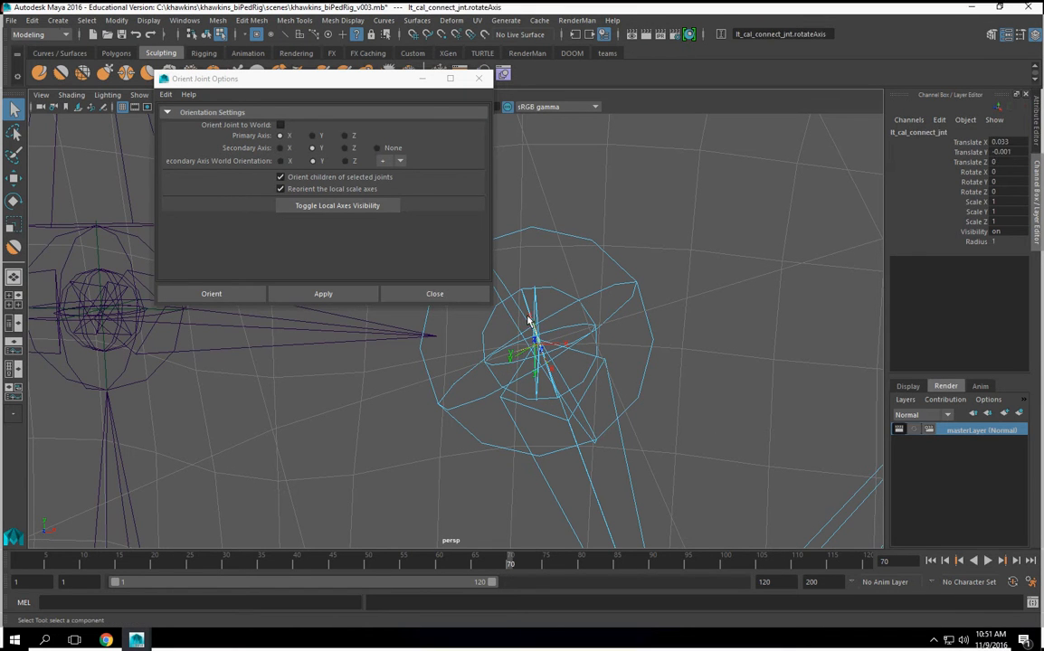
scroll(497, 412, "down", 2)
left_click(14, 203)
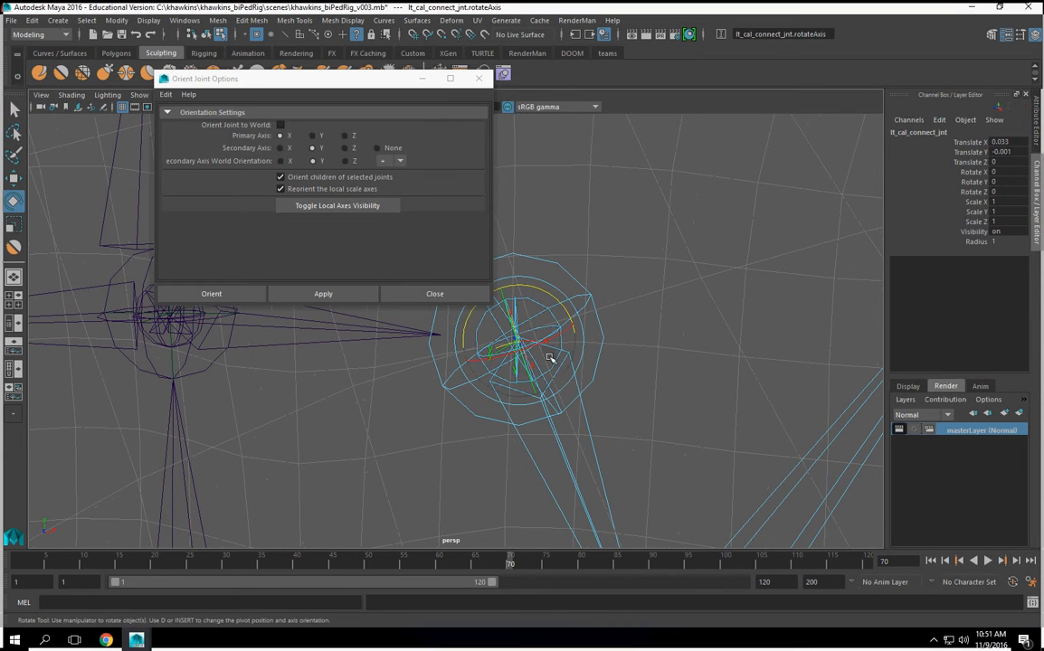
left_click_drag(461, 332, 650, 413)
Try to rotate the right clavicle connecting joint's local rotation axes
scroll(651, 412, "down", 4)
middle_click_drag(751, 473, 1040, 531, "alt")
scroll(634, 431, "up", 2)
middle_click_drag(634, 431, 524, 393, "alt")
left_click(558, 372)
middle_click_drag(612, 426, 534, 345, "alt")
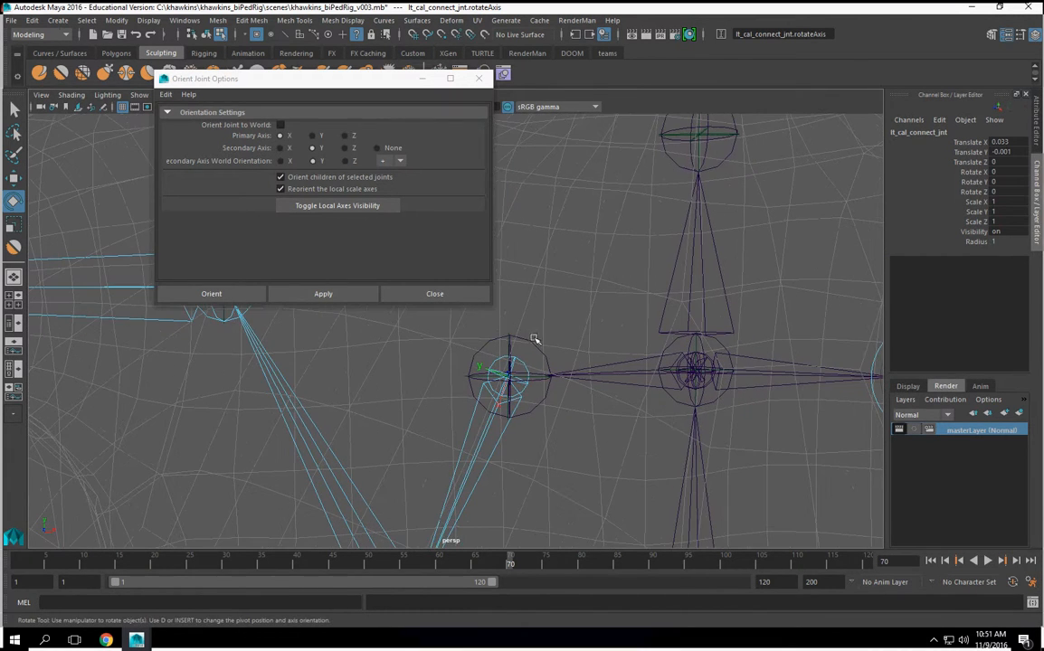
scroll(538, 389, "up", 3)
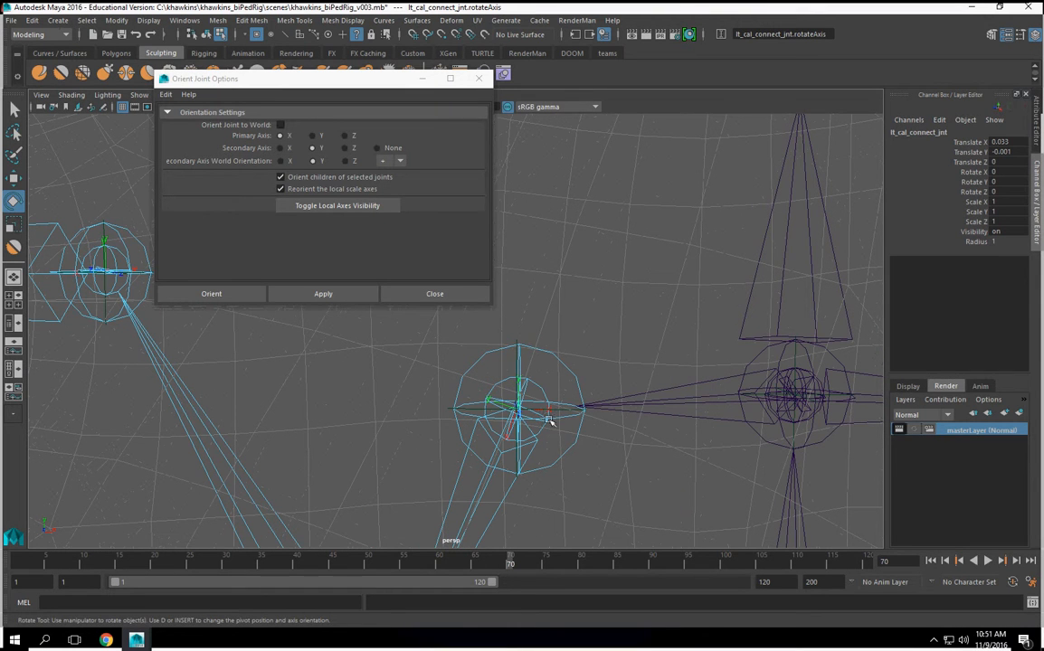
left_click(494, 399)
left_click_drag(550, 361, 553, 441)
middle_click_drag(542, 434, 506, 403, "alt")
scroll(648, 445, "up", 5)
left_click(566, 469)
middle_click_drag(578, 457, 553, 364, "alt")
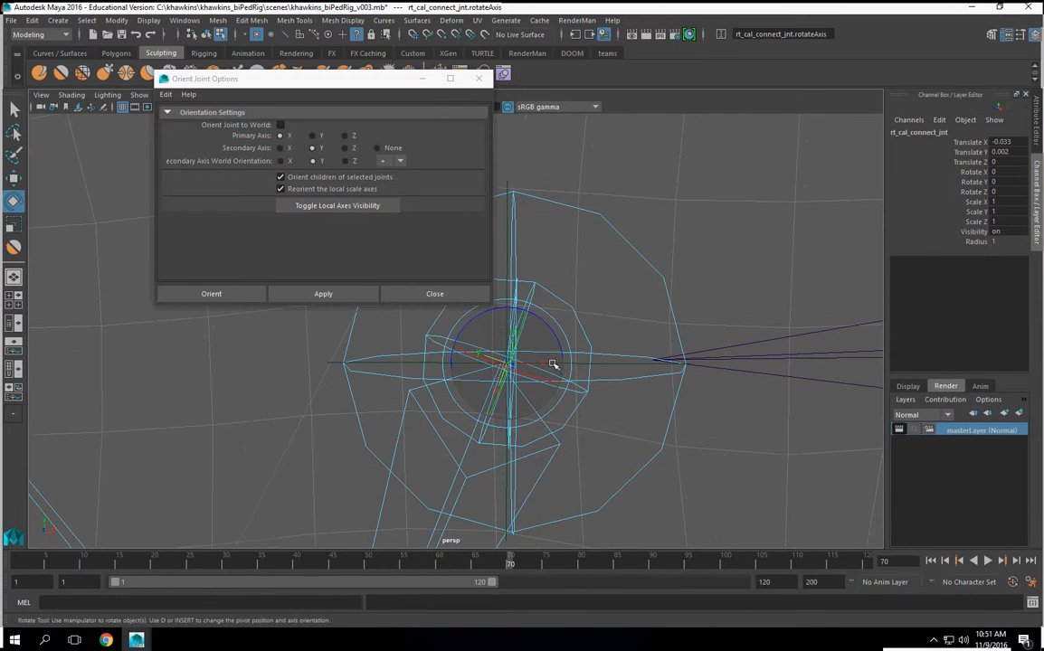
key("ctrl+z")
Hide the rt_calvicle locator that overlaps the right clavicle joints
left_click(544, 359)
left_click(605, 363)
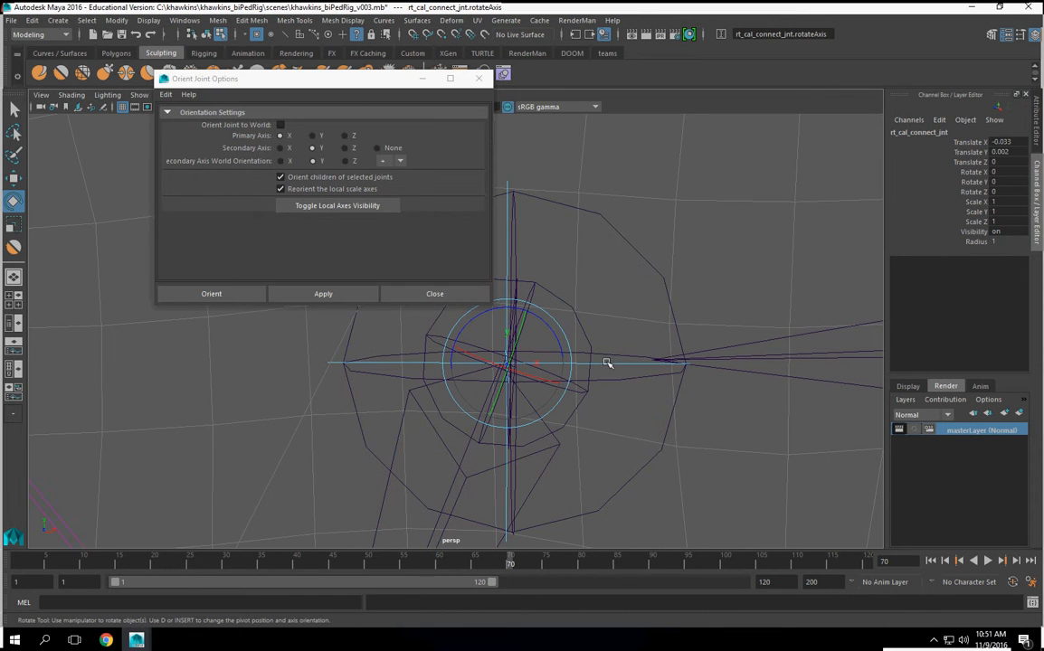
key("F8")
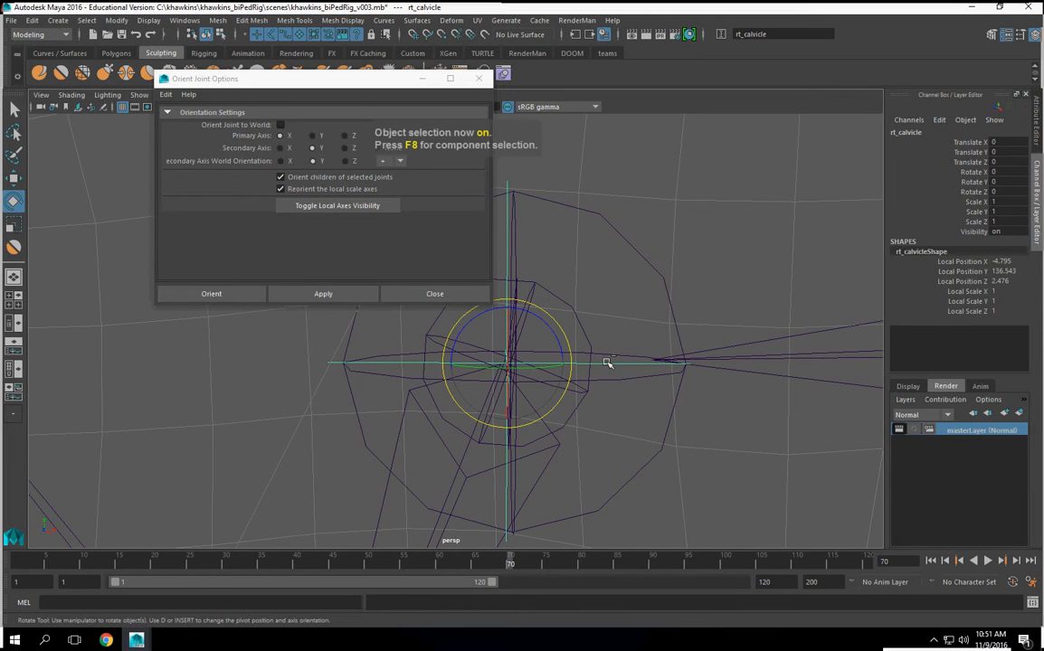
key("ctrl+h")
left_click(574, 319)
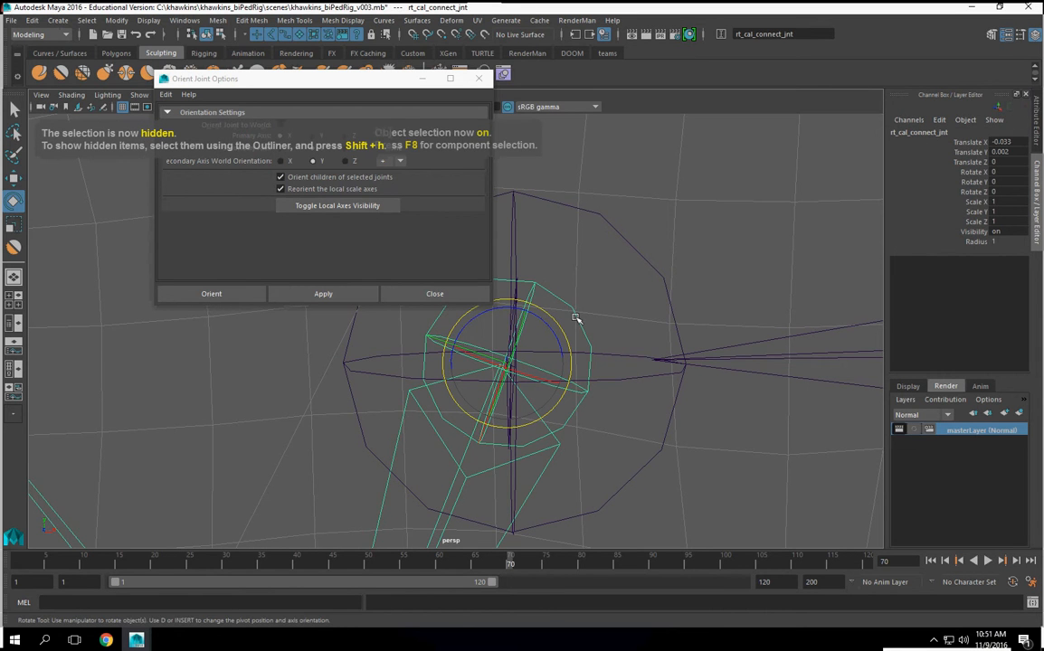
left_click(601, 281)
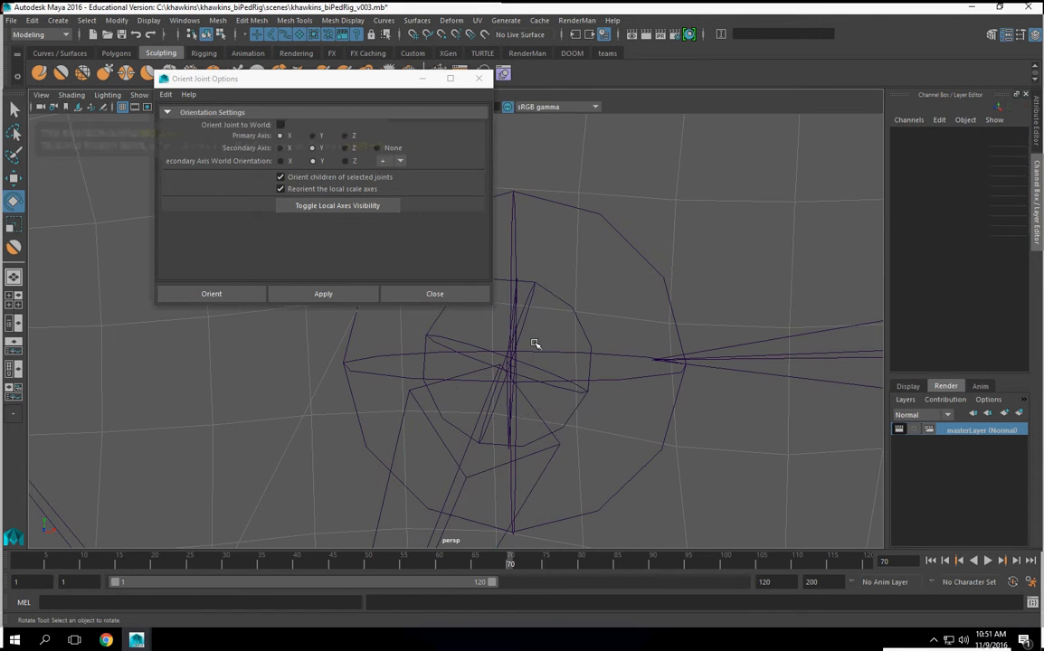
Rotate the right clavicle joint's local rotation axes about Z so X points along the bone toward the shoulder blade joint
left_click(576, 319)
key("F8")
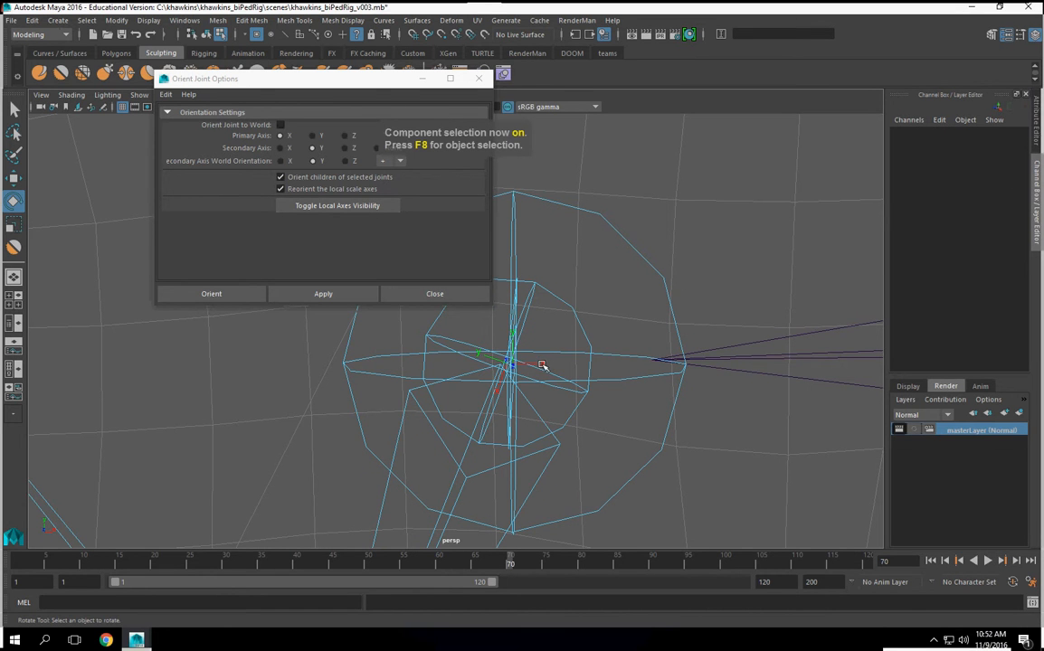
left_click(541, 365)
left_click_drag(555, 327, 560, 502)
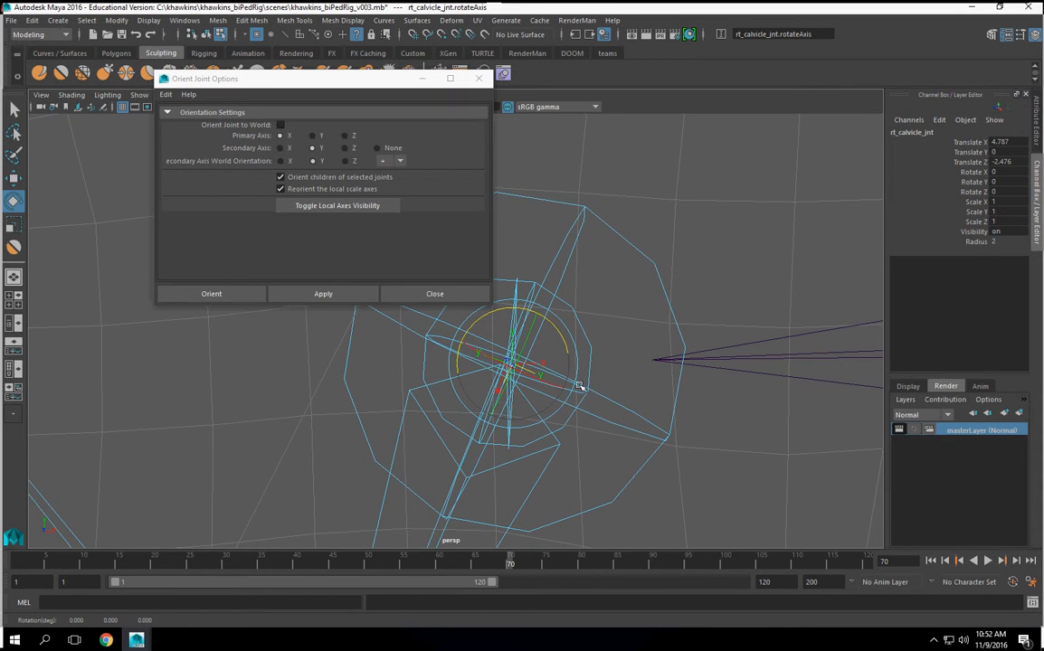
mouse_move(575, 396)
left_mouse_down()
mouse_move(549, 391)
mouse_move(571, 405)
left_mouse_up()
Try to turn the right clavicle joint's Y and Z axes around its X axis
left_click_drag(571, 411, 592, 487, "alt")
left_click_drag(595, 531, 533, 510)
left_click_drag(615, 512, 509, 444, "alt")
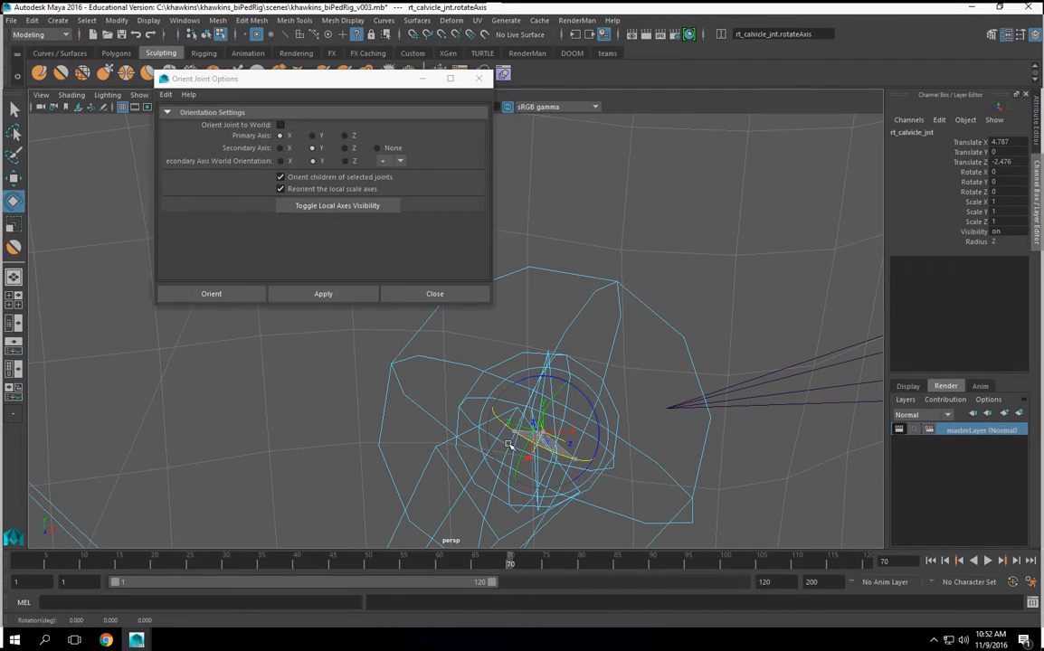
left_click_drag(561, 417, 557, 437)
middle_click_drag(585, 465, 596, 440, "alt")
right_click_drag(595, 440, 553, 451, "alt")
key("ctrl+z")
key("ctrl+z")
Adjust the rotation of the right shoulder connecting joint's local rotation axes
right_click_drag(685, 409, 420, 448, "alt")
middle_click_drag(427, 445, 473, 526, "alt")
left_click_drag(473, 527, 475, 435, "alt")
middle_click_drag(475, 434, 510, 442, "alt")
right_click_drag(510, 442, 585, 418, "alt")
middle_click_drag(422, 452, 553, 439, "alt")
right_click_drag(553, 438, 566, 437, "alt")
left_click(482, 423)
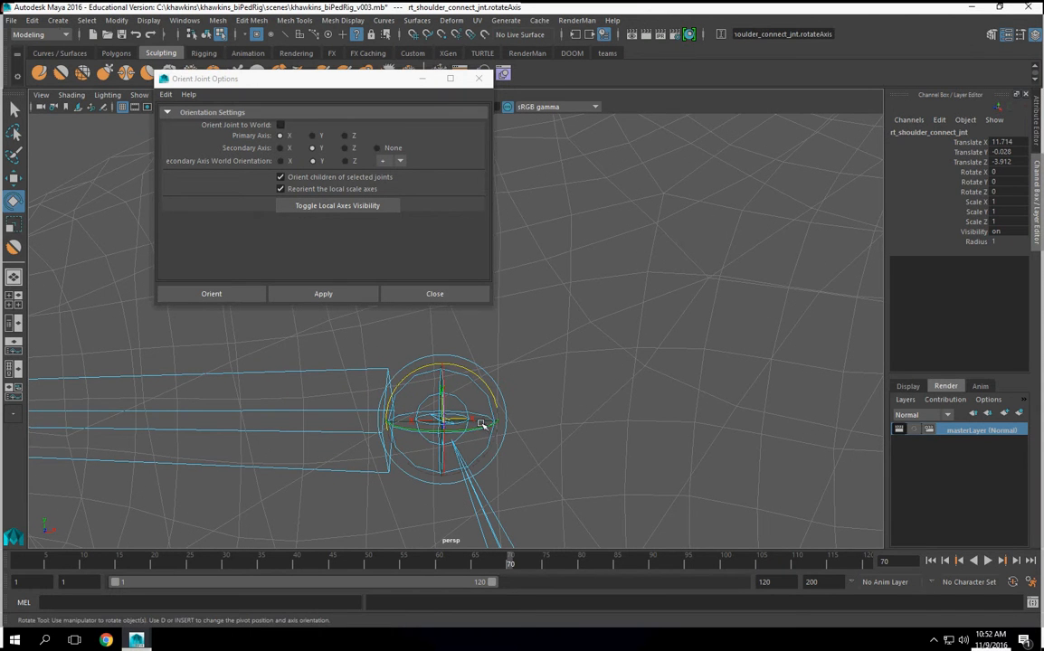
mouse_move(485, 427)
left_mouse_down()
mouse_move(399, 438)
mouse_move(497, 423)
left_mouse_up()
Rotate the right arm group's local rotation axes about Y by about -187 degrees
right_click_drag(570, 443, 630, 465, "alt")
middle_click_drag(596, 510, 561, 444, "alt")
left_click(566, 477)
right_click_drag(565, 446, 627, 458, "alt")
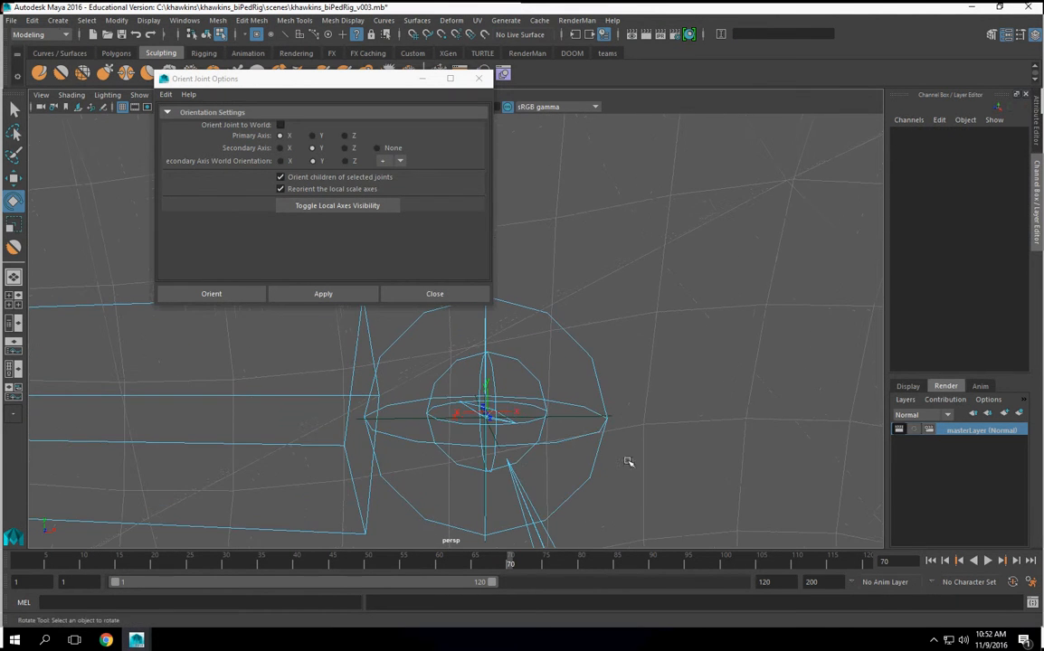
left_click(518, 414)
left_click_drag(538, 423, 450, 429)
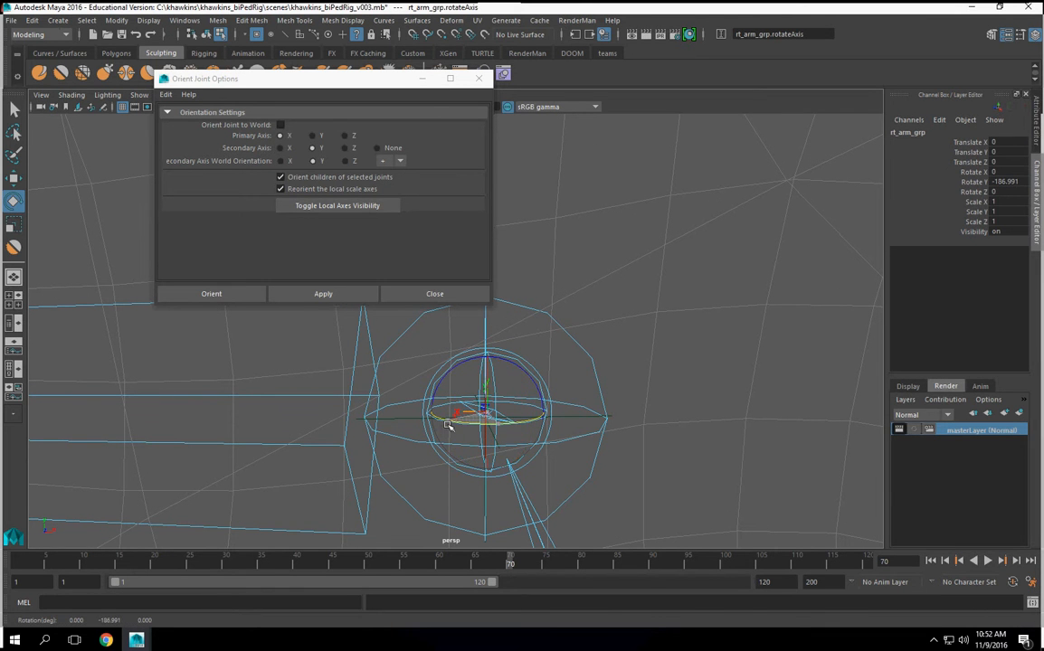
right_click_drag(637, 456, 579, 455, "alt")
Return to object selection, close the Orient Joint Options and bring the head into a side view
key("F8")
scroll(618, 438, "down", 10)
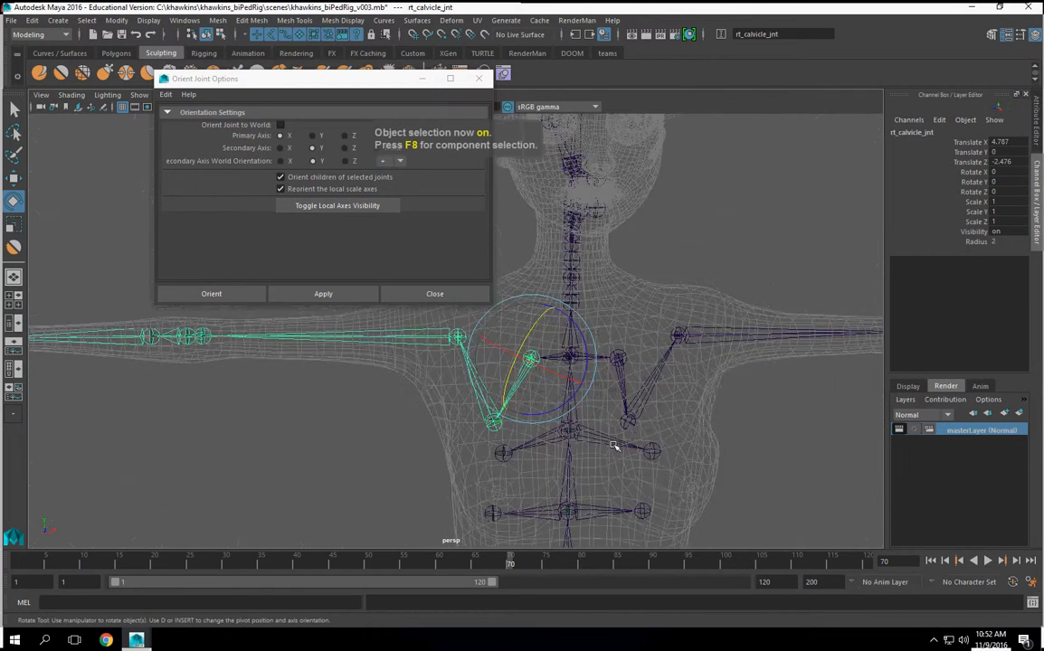
left_click_drag(535, 459, 489, 380, "alt")
left_click(478, 78)
left_click_drag(496, 230, 538, 314, "alt")
middle_click_drag(622, 378, 515, 337, "alt")
scroll(535, 391, "down", 6)
scroll(518, 385, "up", 6)
middle_click_drag(437, 299, 411, 418, "alt")
scroll(411, 418, "up", 5)
left_click_drag(417, 419, 678, 416, "alt")
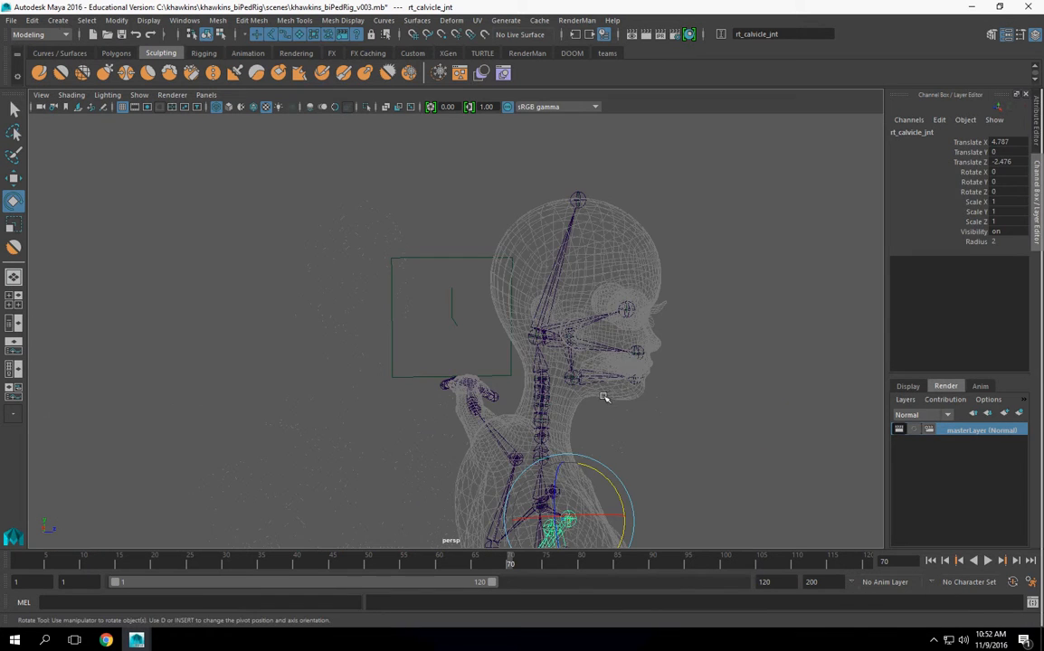
Check the head chain's local rotation axes and put the head joint into its own group
key("F8")
scroll(594, 403, "up", 3)
left_click_drag(586, 392, 502, 269, "alt")
left_click(502, 270)
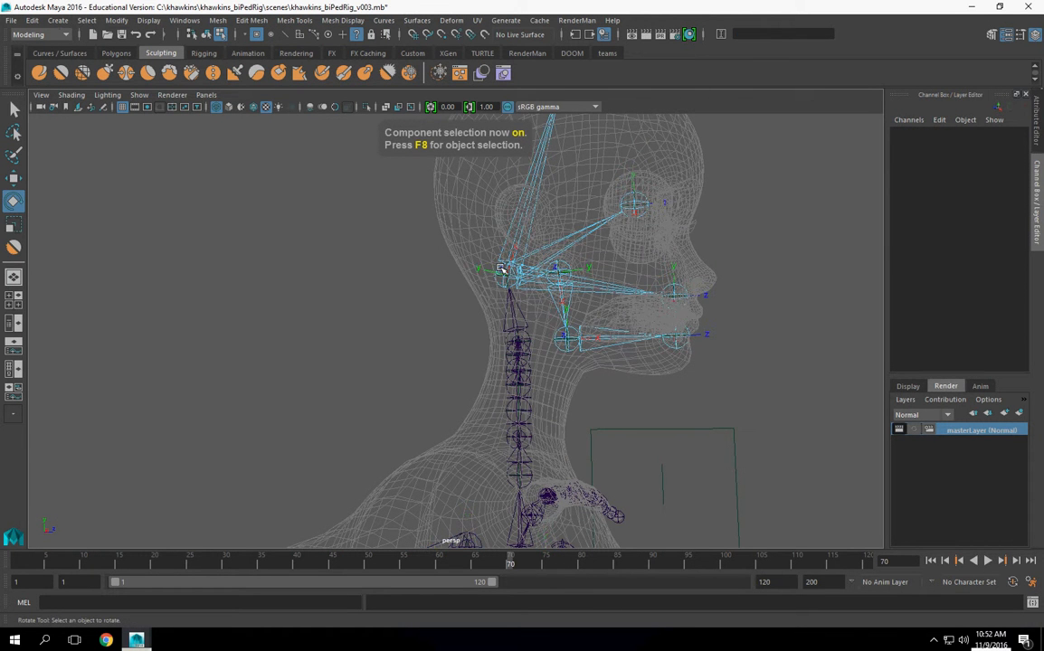
key("F8")
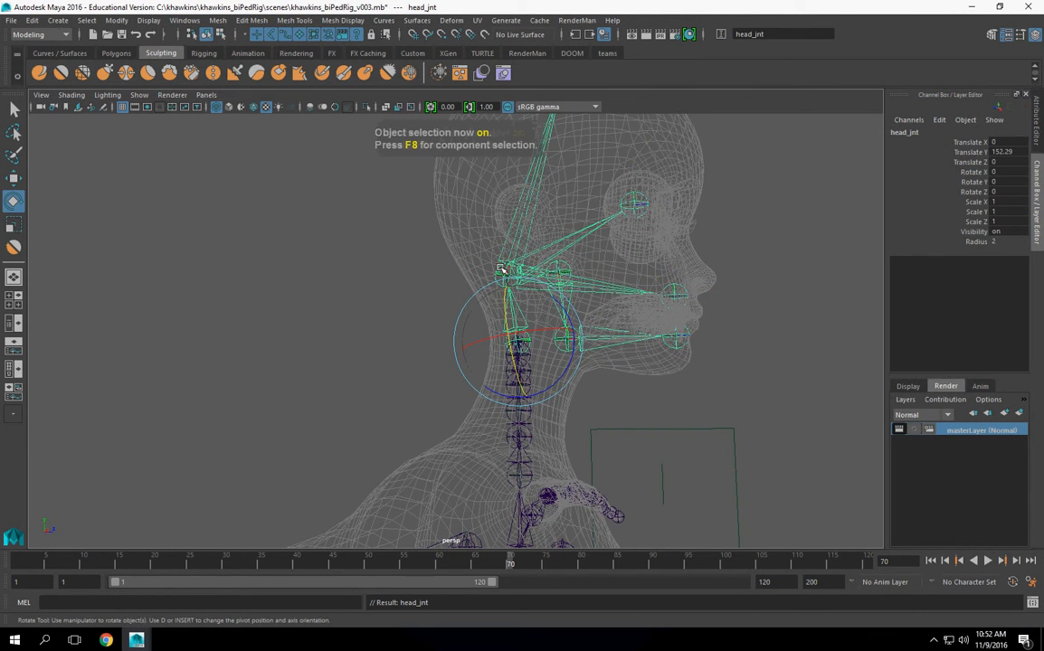
left_click_drag(566, 408, 559, 403, "alt")
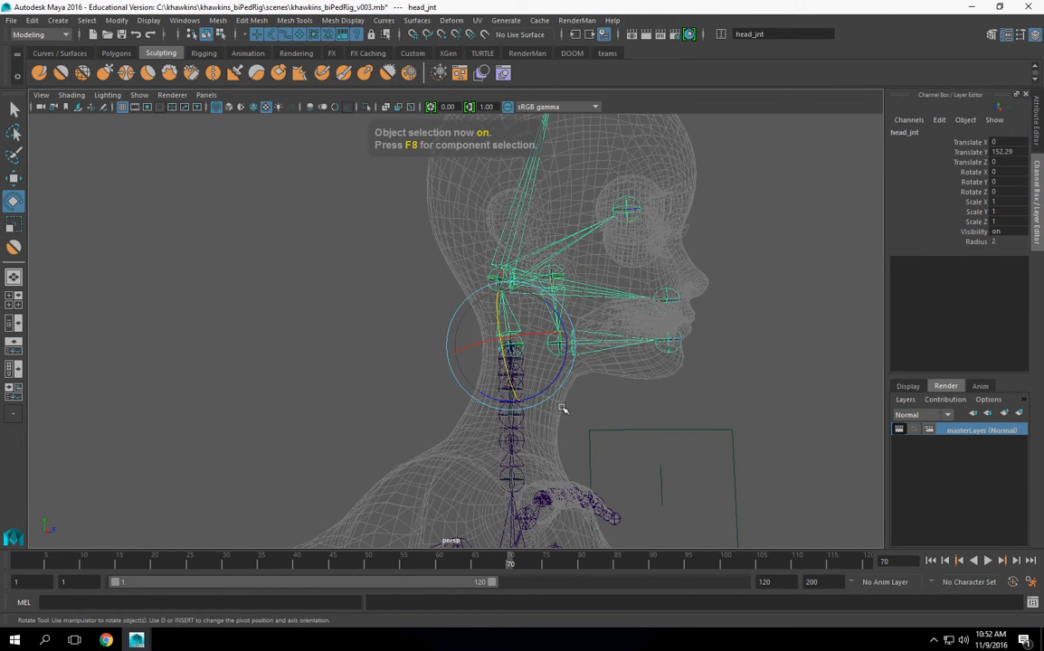
key("ctrl+g")
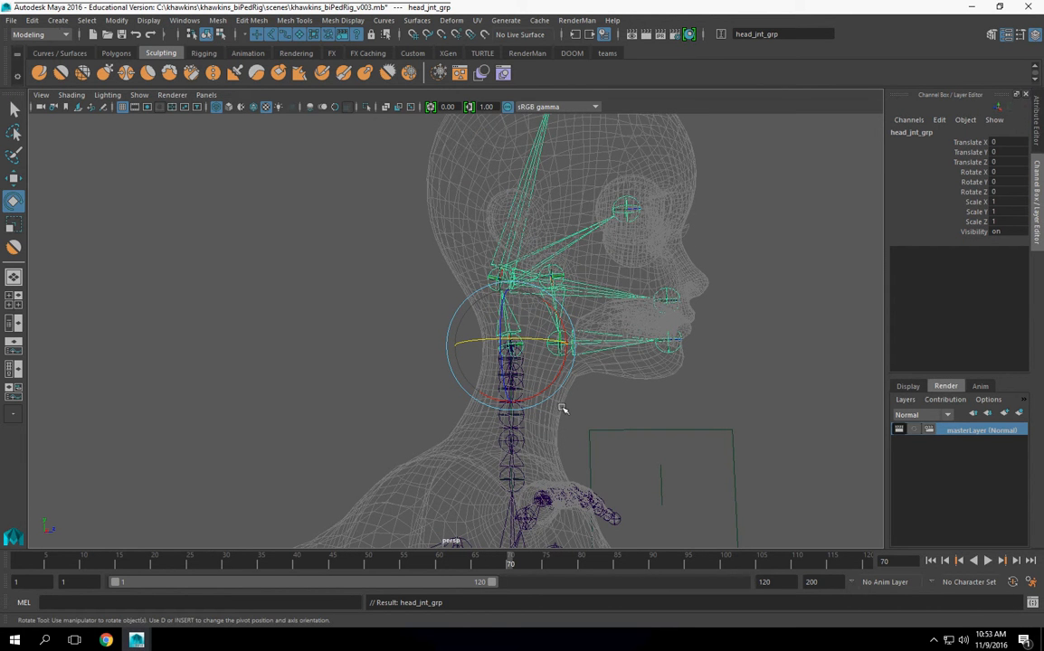
Show the Outliner beside the viewport and parent the head joint's group to neck_jnt_5 at the top of the neck
right_click_drag(601, 463, 731, 505, "alt")
left_click(806, 446)
left_click(459, 332)
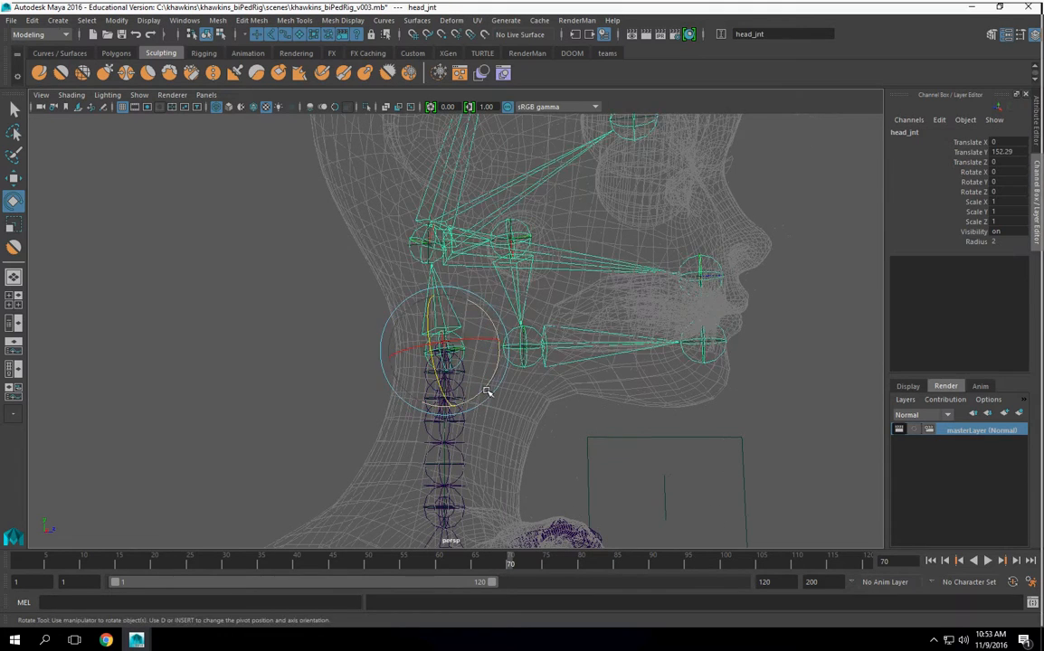
right_click_drag(484, 378, 561, 423, "alt")
left_click(14, 108)
left_click_drag(355, 390, 436, 389, "alt")
key("Up")
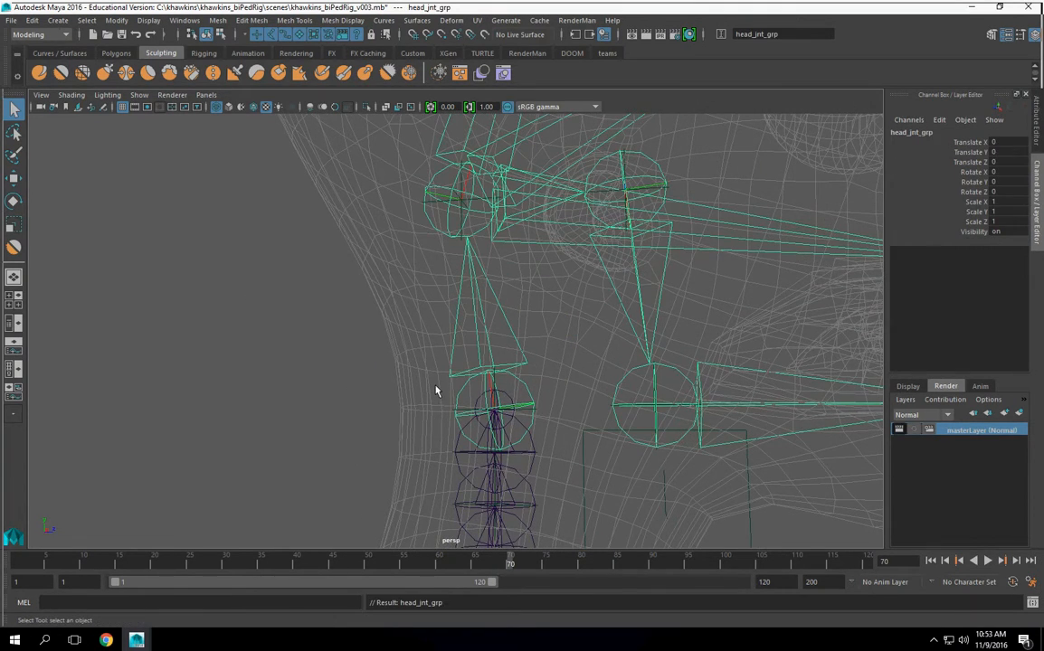
left_click(13, 323)
scroll(95, 365, "down", 5)
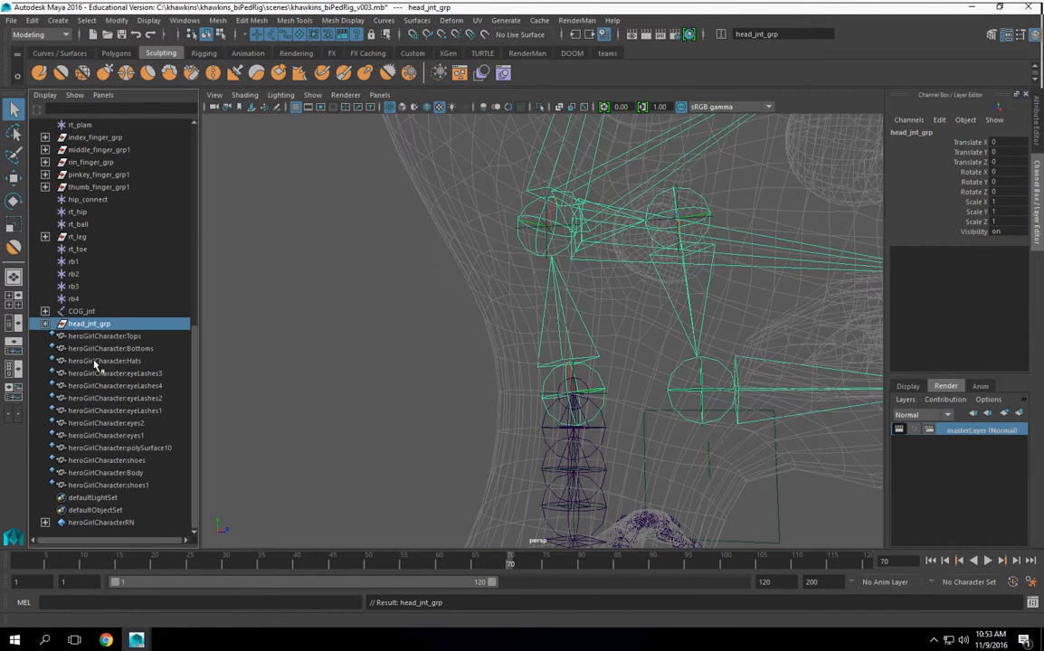
left_click_drag(666, 425, 547, 321, "alt")
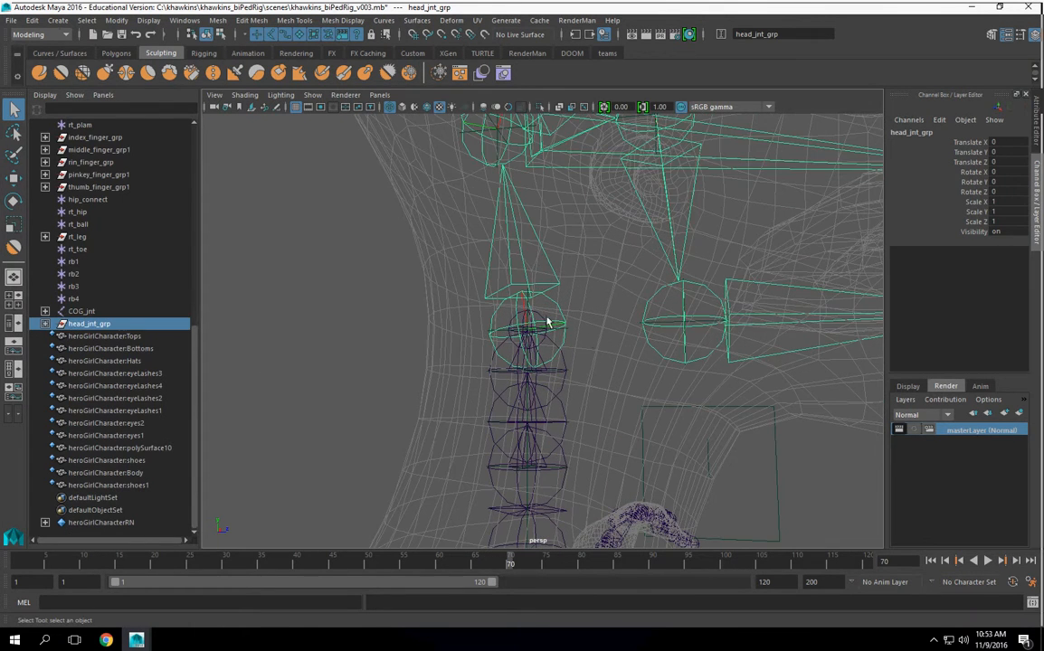
left_click(319, 360)
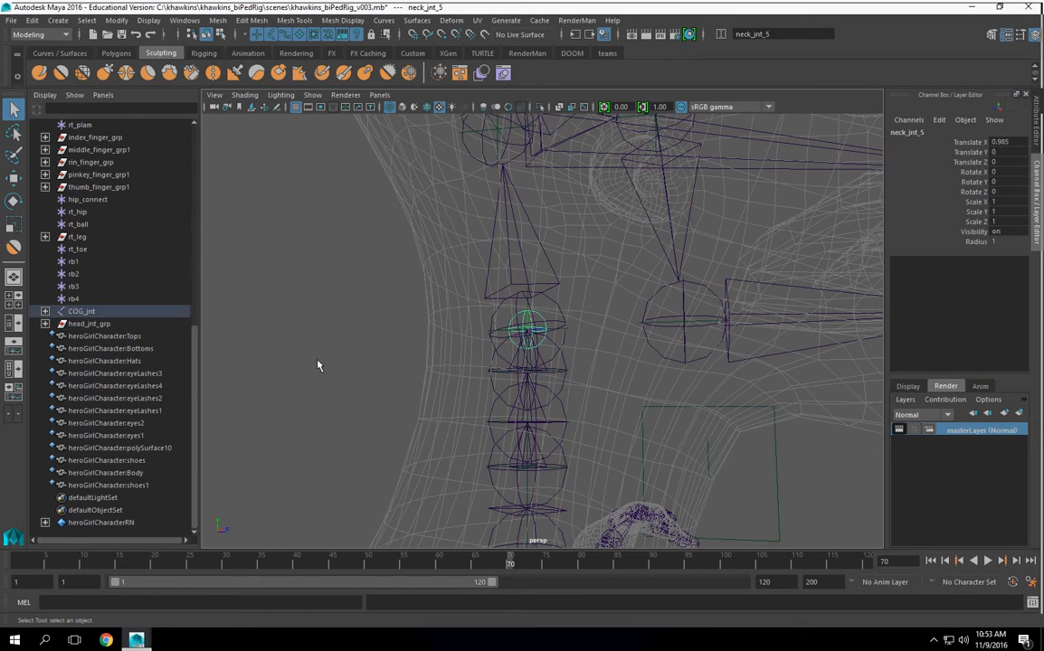
left_click(90, 324)
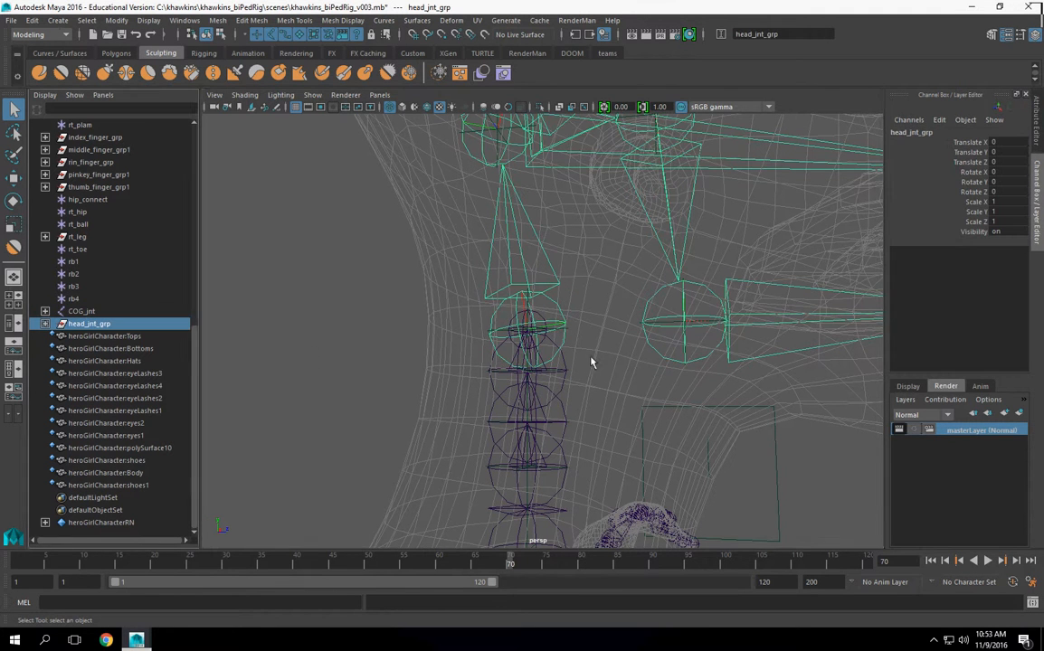
left_click(539, 319)
key("p")
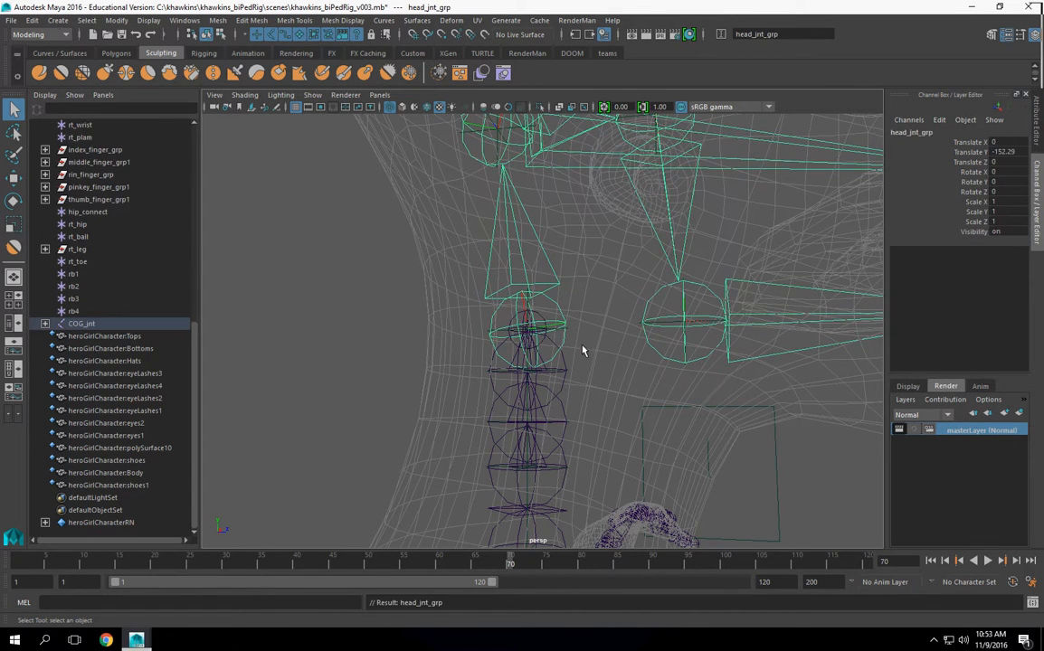
Examine the whole skeleton from several angles with the head chain attached to the neck
scroll(619, 376, "down", 8)
left_click_drag(678, 303, 583, 301, "alt")
middle_click_drag(583, 301, 642, 167, "alt")
scroll(669, 382, "down", 4)
left_click_drag(669, 381, 831, 423, "alt")
scroll(559, 444, "up", 6)
scroll(575, 419, "up", 3)
scroll(660, 428, "down", 7)
left_click_drag(659, 428, 620, 423, "alt")
scroll(620, 422, "up", 4)
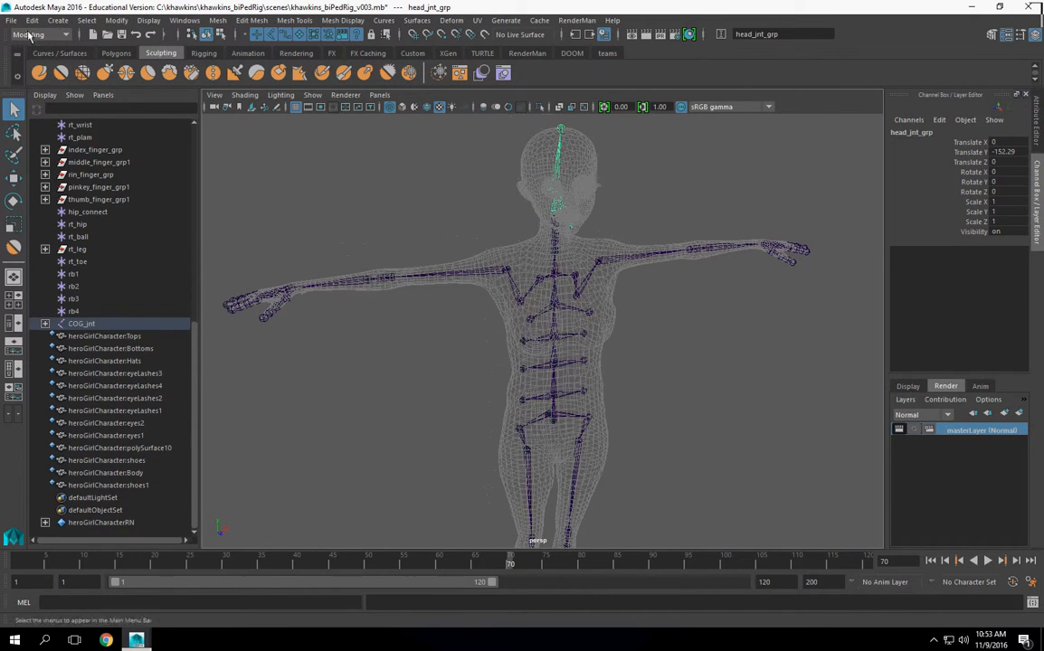
Save the biped rig scene as a new version, changing the version number in the file name to v004
left_click(11, 20)
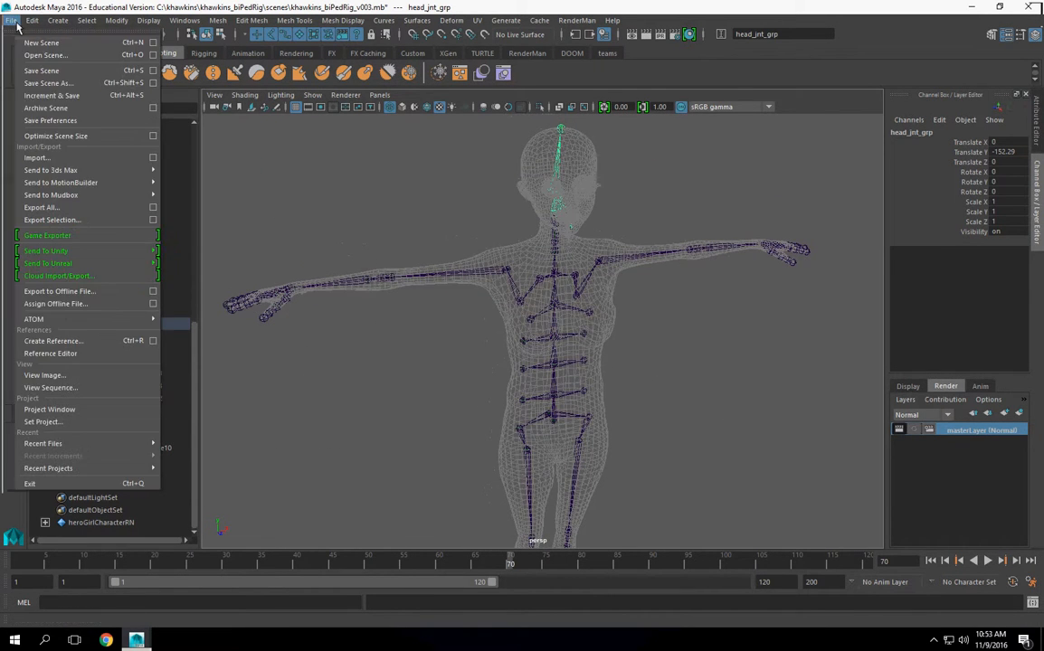
left_click(152, 83)
left_click(201, 295)
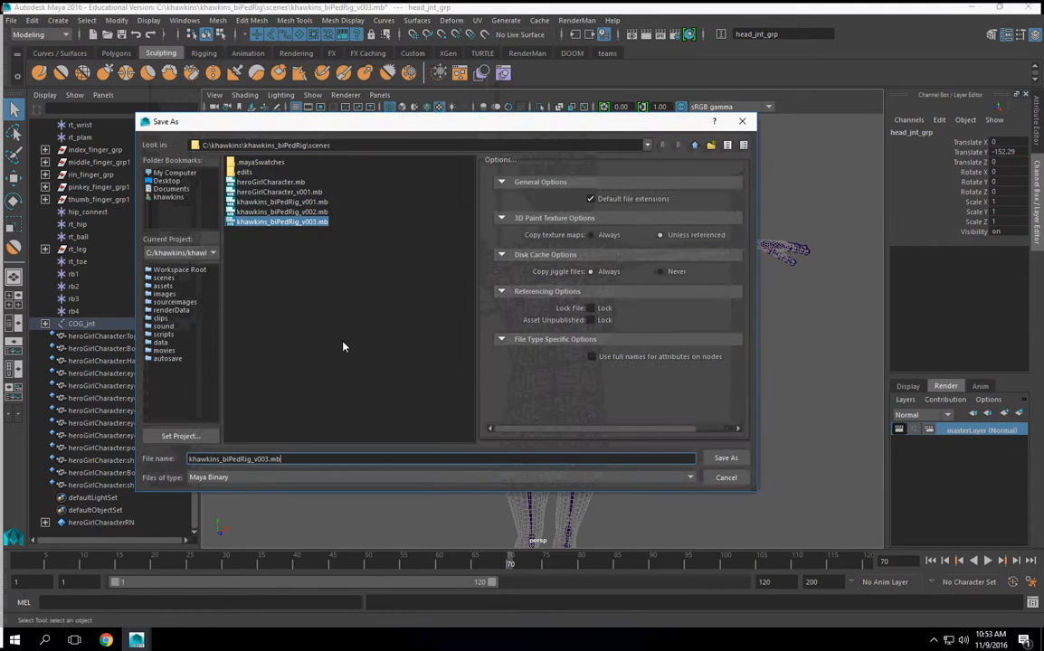
left_click(266, 459)
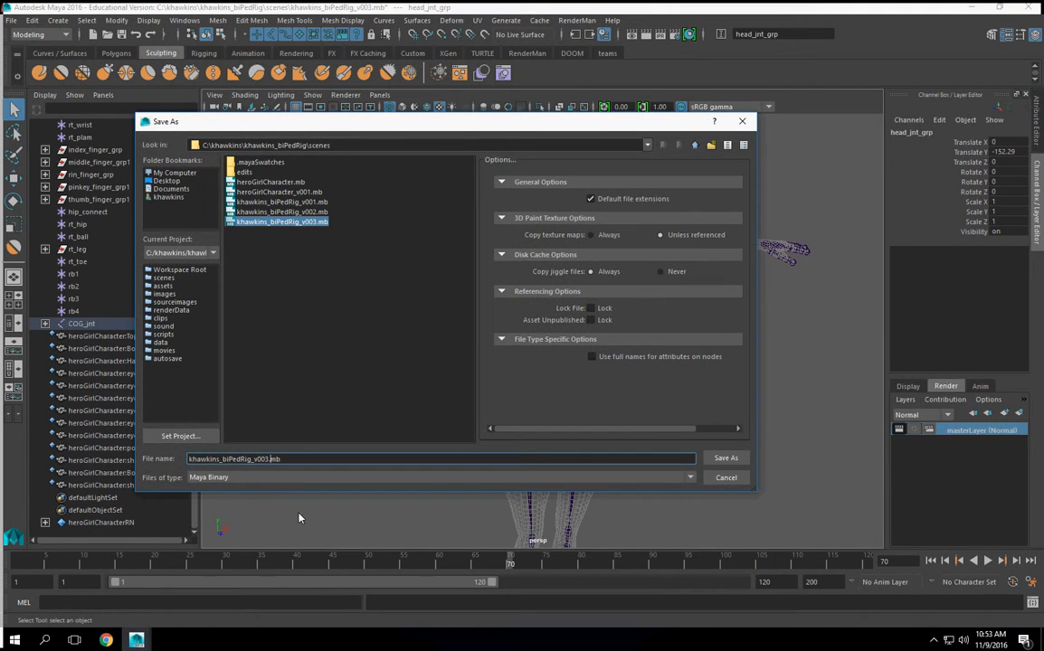
key("Delete")
type("4")
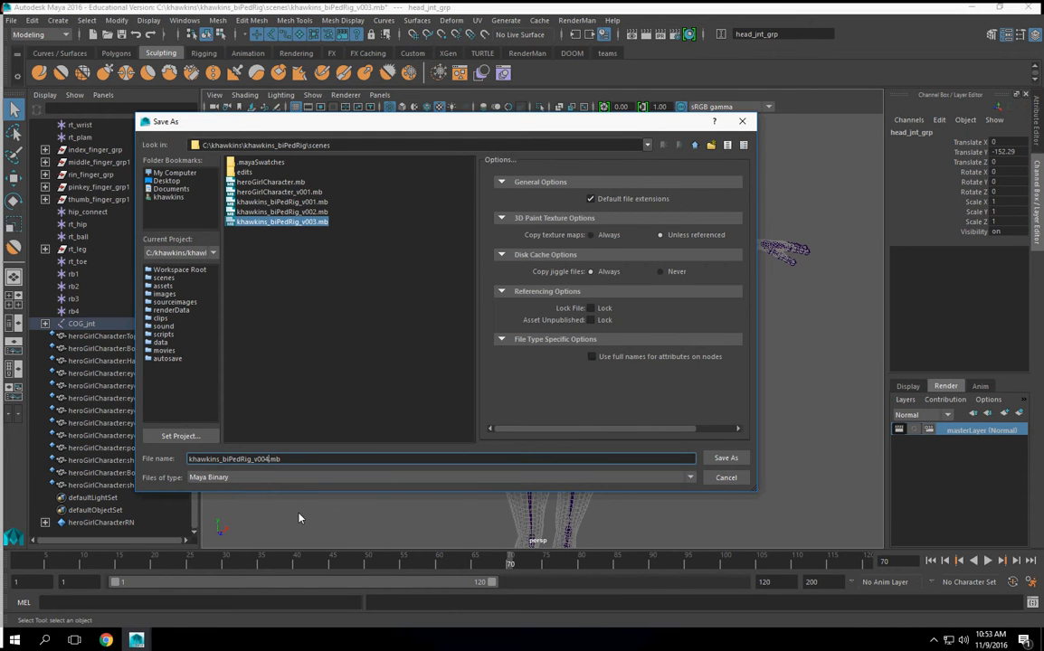